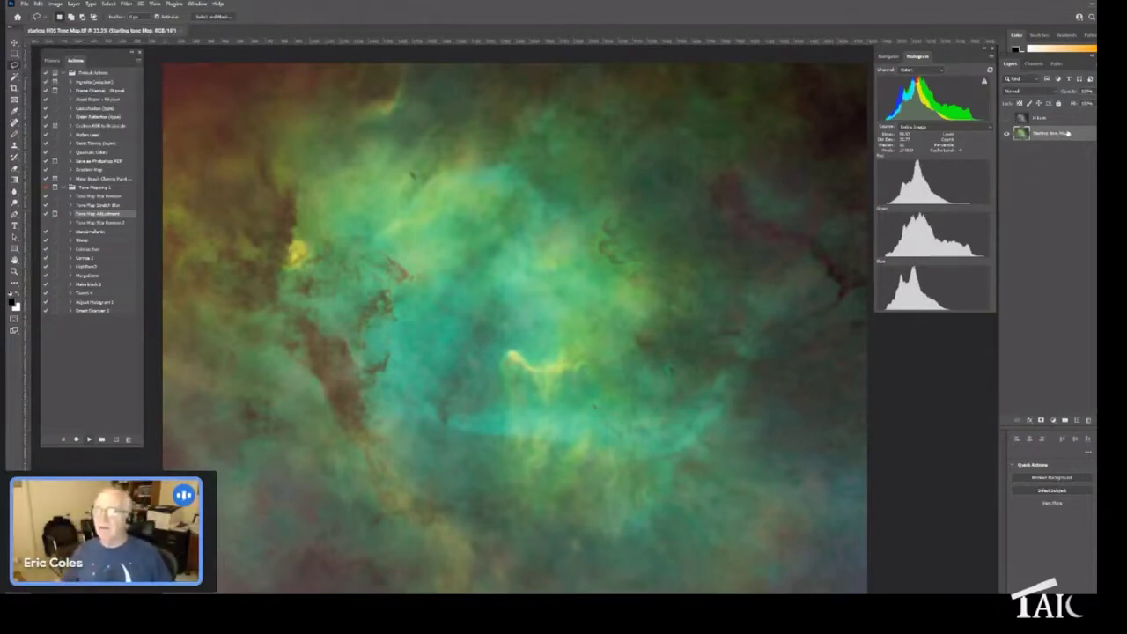
# Step: Duplicate the Starting tone Map layer and lasso the dark region along the image's right side, outside the bright nebula core
pyautogui.moveTo(1074, 134); pyautogui.dragTo(1075, 419)
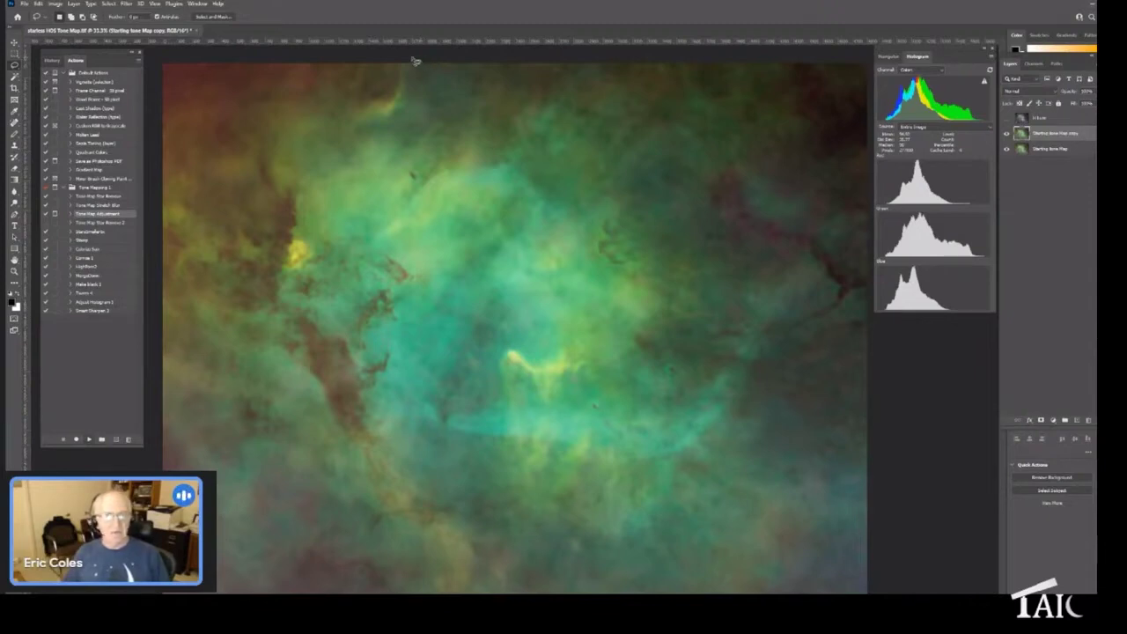
pyautogui.moveTo(411, 63)
pyautogui.mouseDown()
pyautogui.moveTo(385, 138)
pyautogui.moveTo(536, 175)
pyautogui.moveTo(601, 202)
pyautogui.moveTo(667, 252)
pyautogui.moveTo(669, 368)
pyautogui.moveTo(658, 353)
pyautogui.moveTo(641, 376)
pyautogui.moveTo(700, 458)
pyautogui.moveTo(599, 549)
pyautogui.moveTo(575, 528)
pyautogui.moveTo(551, 586)
pyautogui.moveTo(894, 474)
pyautogui.moveTo(903, 317)
pyautogui.moveTo(879, 55)
pyautogui.moveTo(410, 45)
pyautogui.mouseUp()
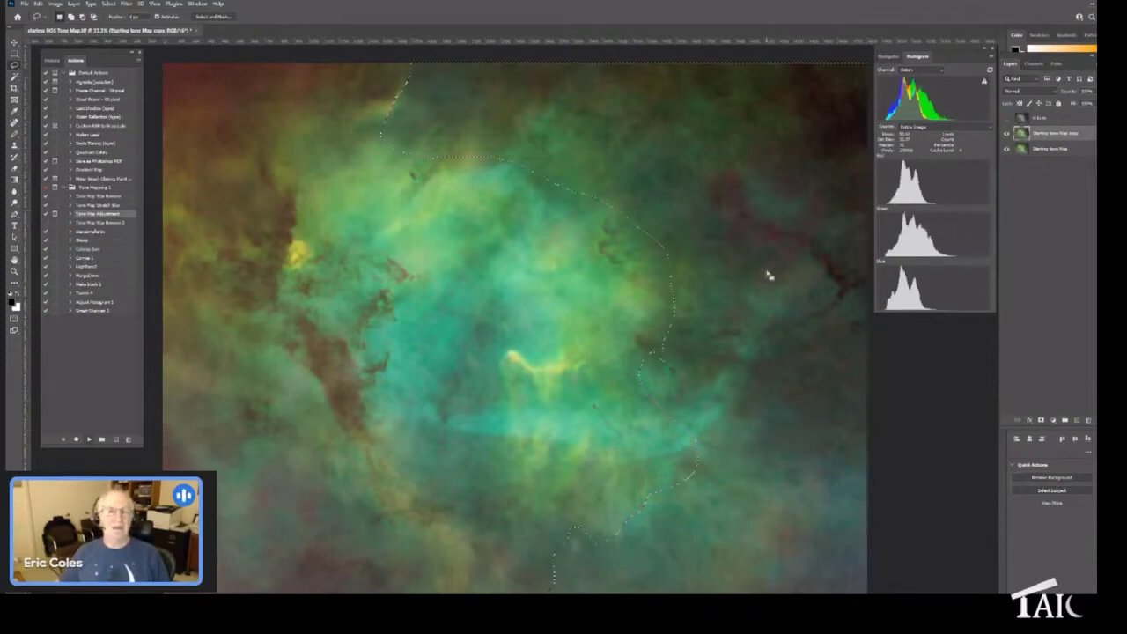
# Step: Feather the right-side lasso selection by 400 pixels and hide its marching-ants outline
pyautogui.click(107, 5)
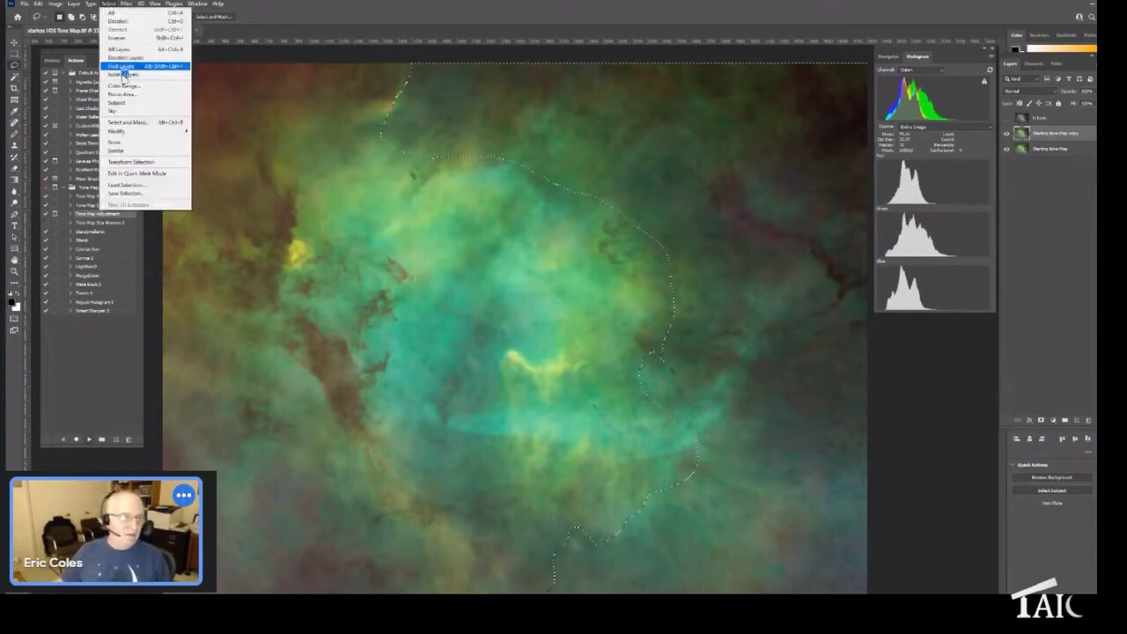
pyautogui.moveTo(129, 133)
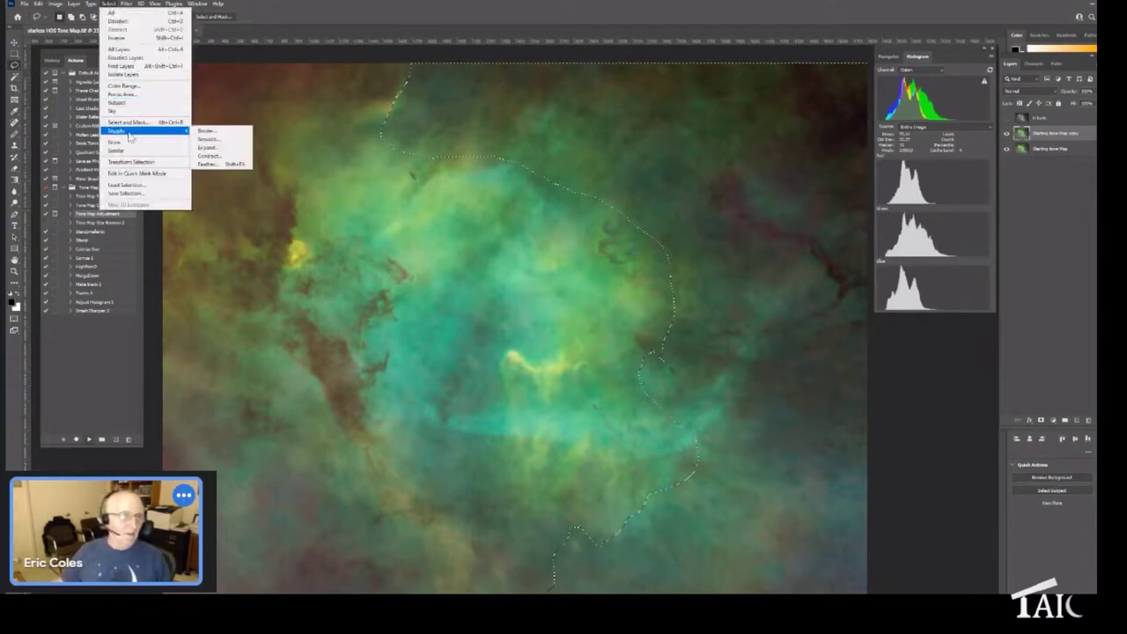
pyautogui.click(223, 164)
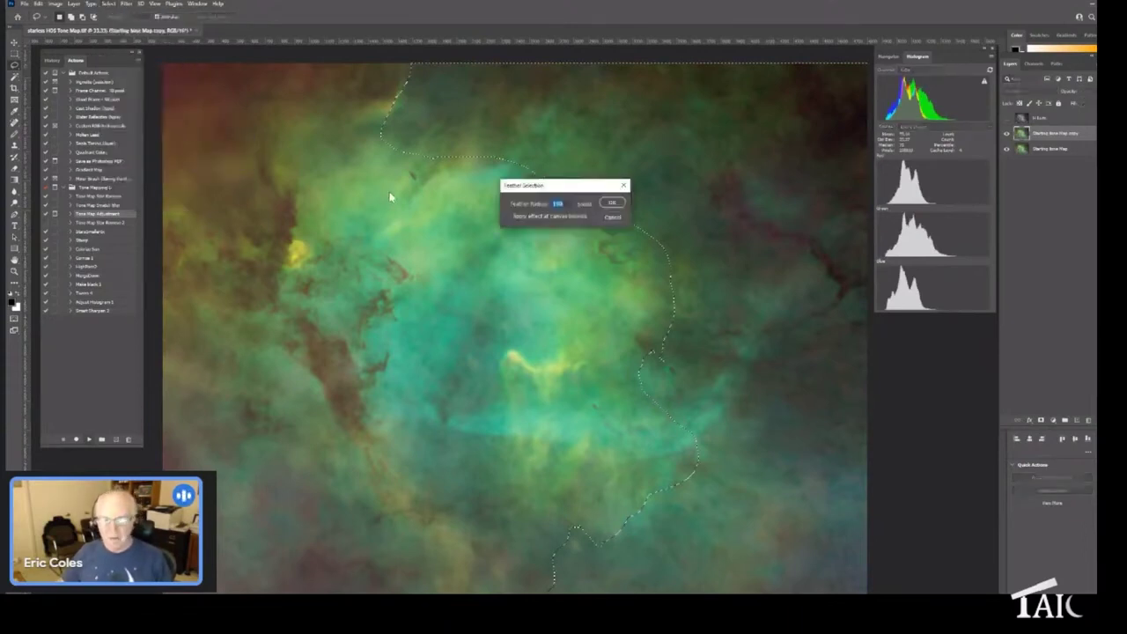
pyautogui.write('400')
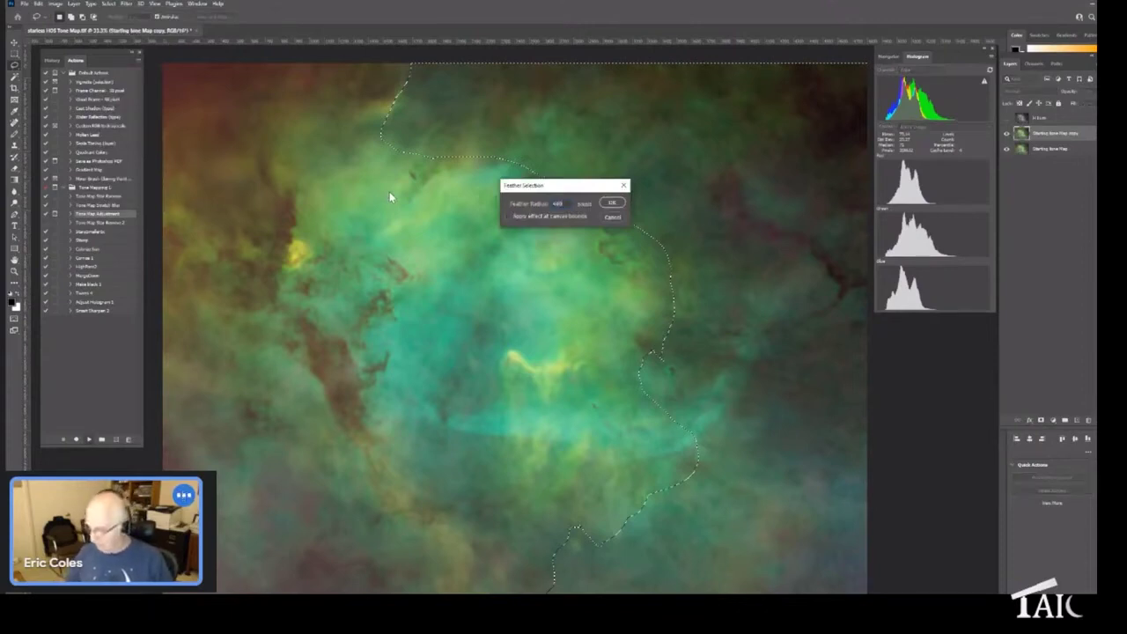
pyautogui.press('Return')
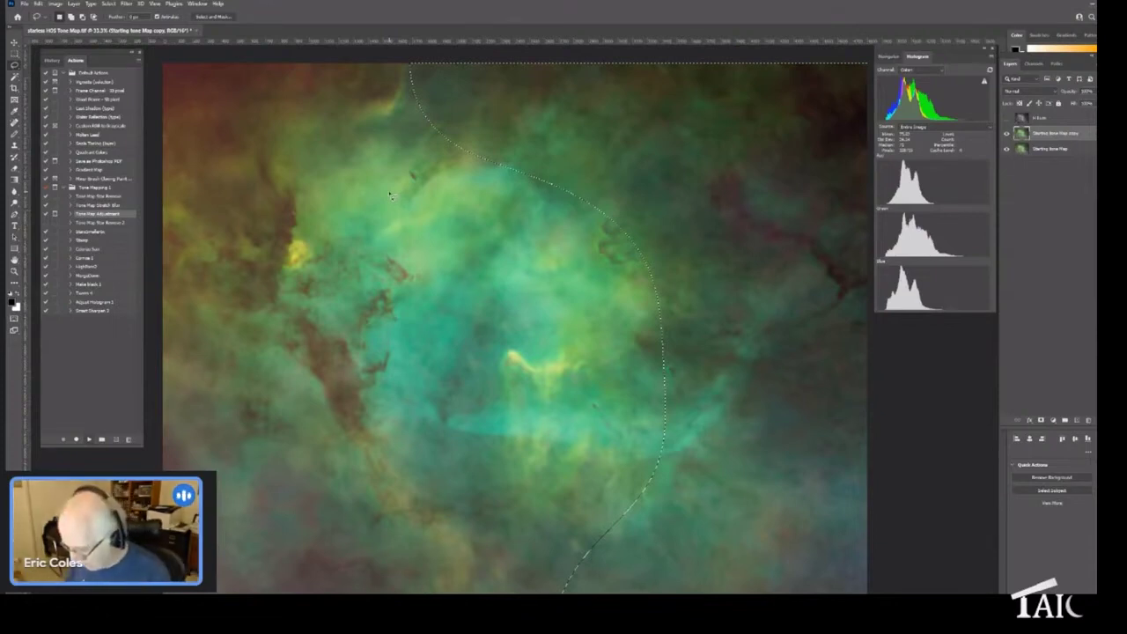
pyautogui.hotkey('ctrl', 'd')
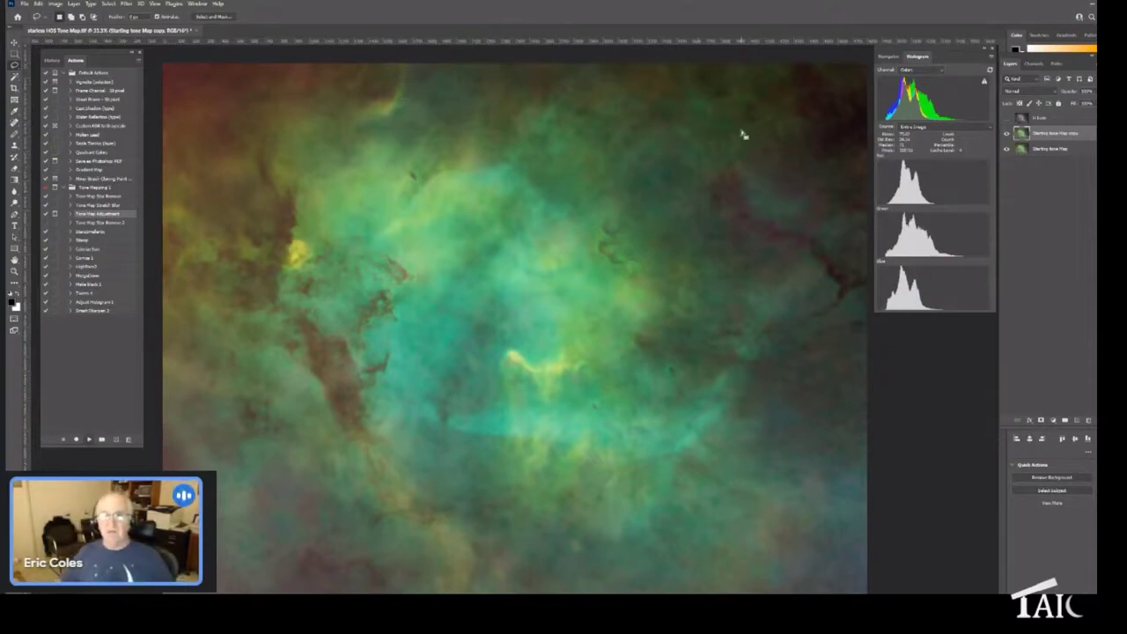
# Step: Start a Levels adjustment on the selected region, slightly raising the Red channel's black point and brightening its midtones
pyautogui.click(58, 7)
pyautogui.moveTo(67, 26)
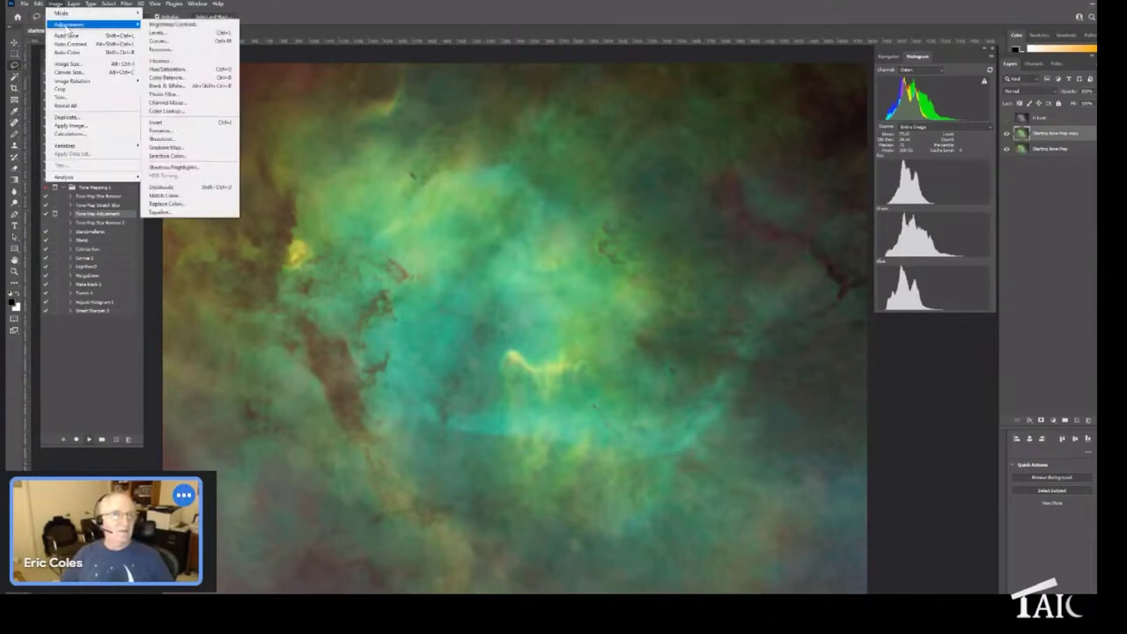
pyautogui.click(159, 33)
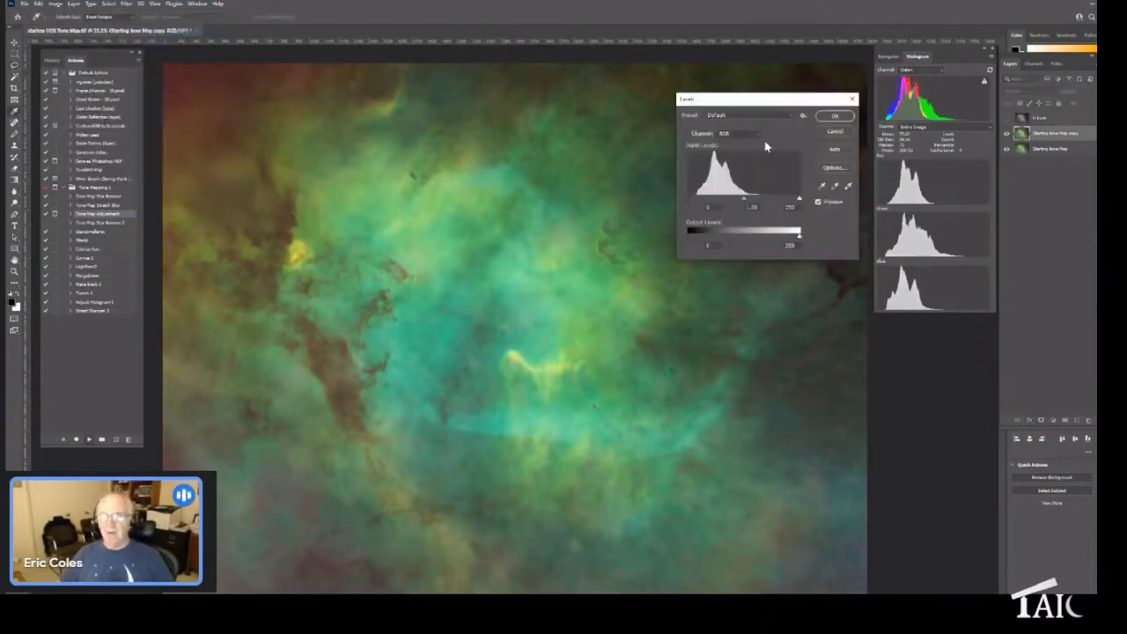
pyautogui.click(760, 136)
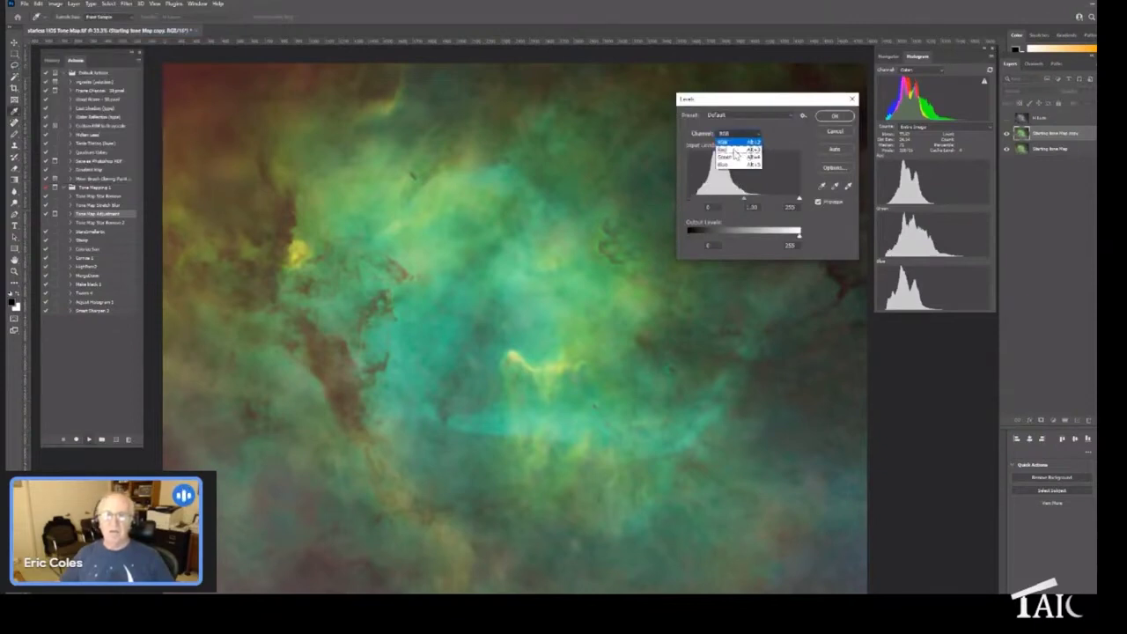
pyautogui.click(724, 149)
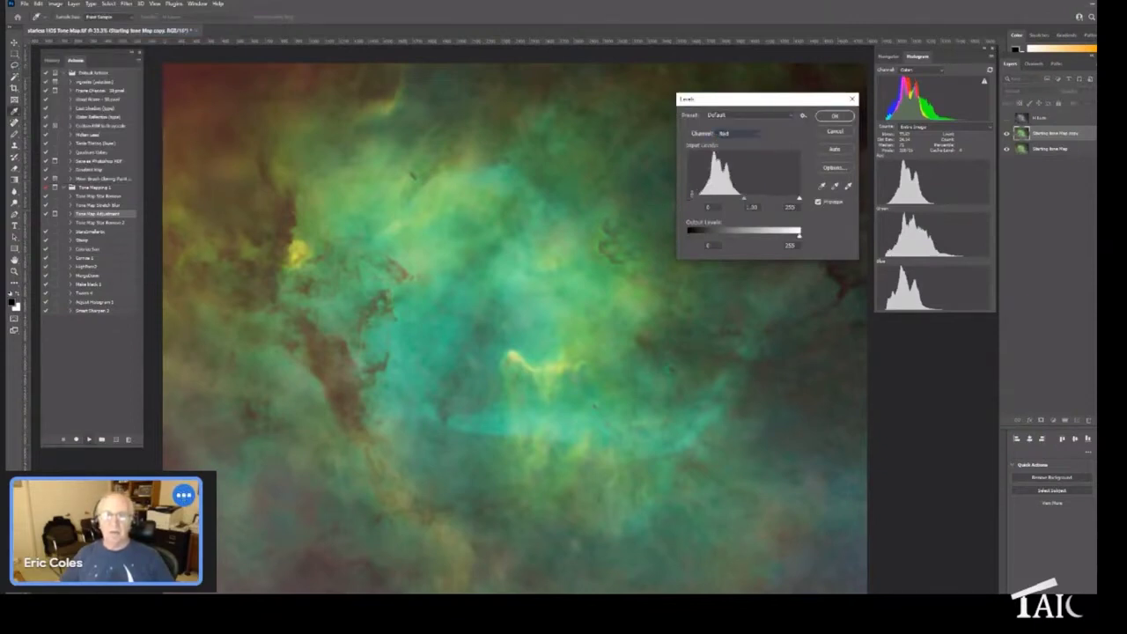
pyautogui.moveTo(689, 201); pyautogui.dragTo(691, 200)
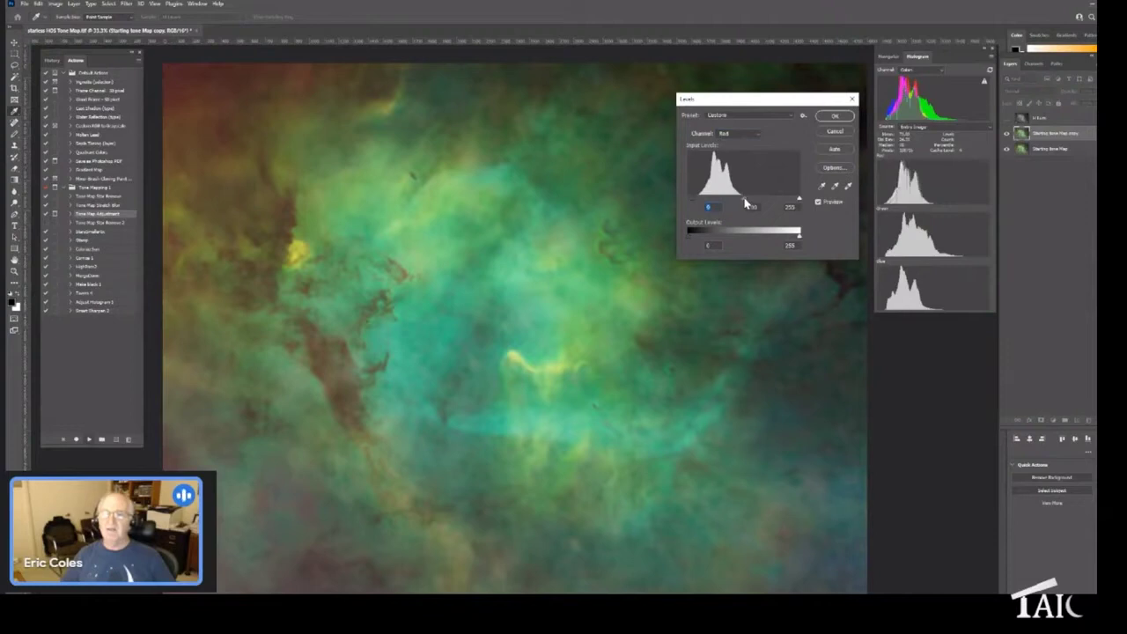
pyautogui.moveTo(746, 204); pyautogui.dragTo(733, 204)
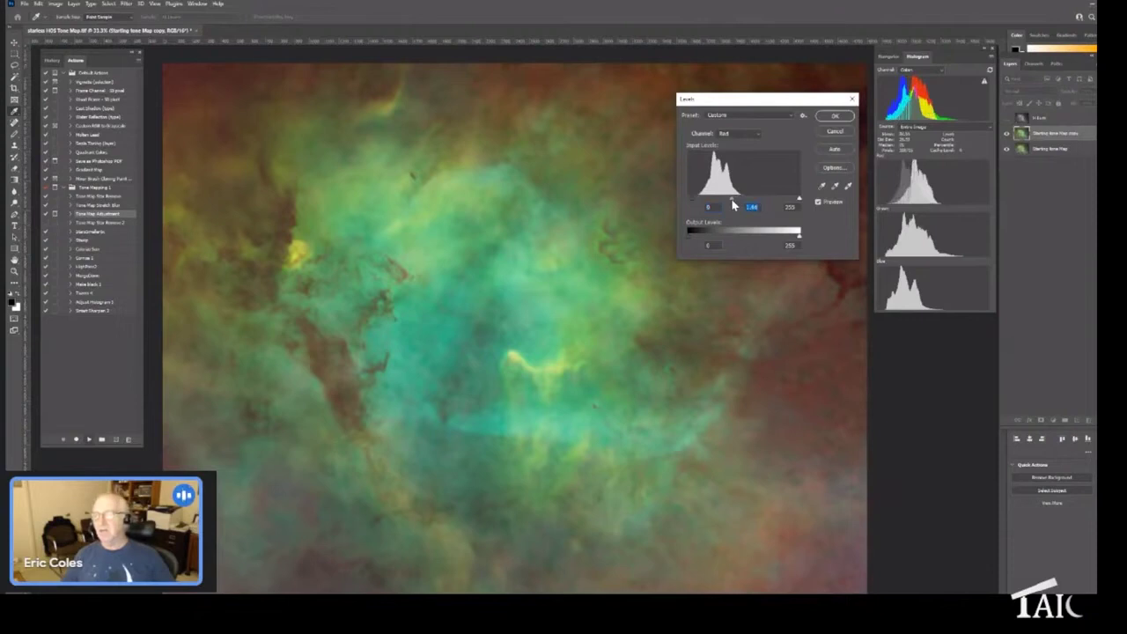
# Step: Brighten the Green channel's midtones slightly in the Levels adjustment
pyautogui.click(755, 133)
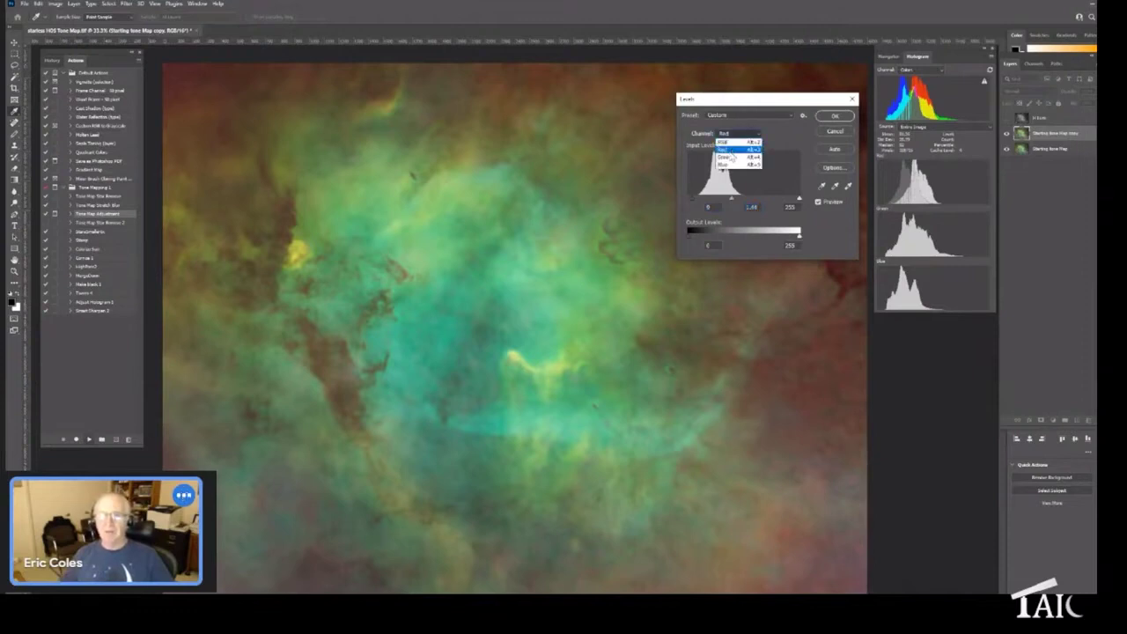
pyautogui.click(729, 157)
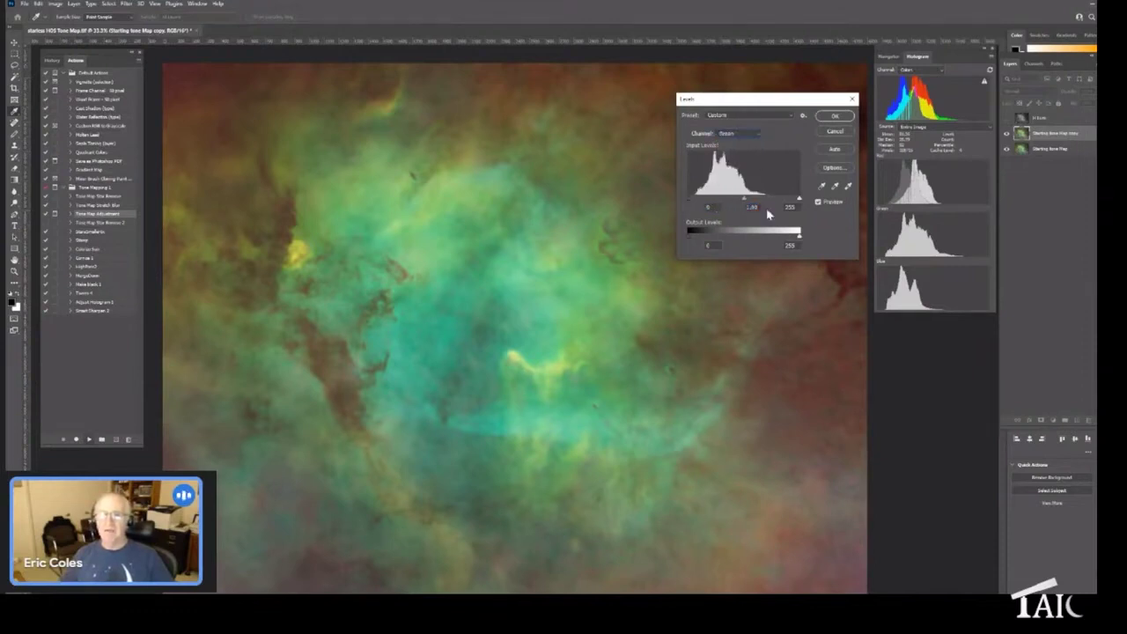
pyautogui.moveTo(744, 204); pyautogui.dragTo(741, 203)
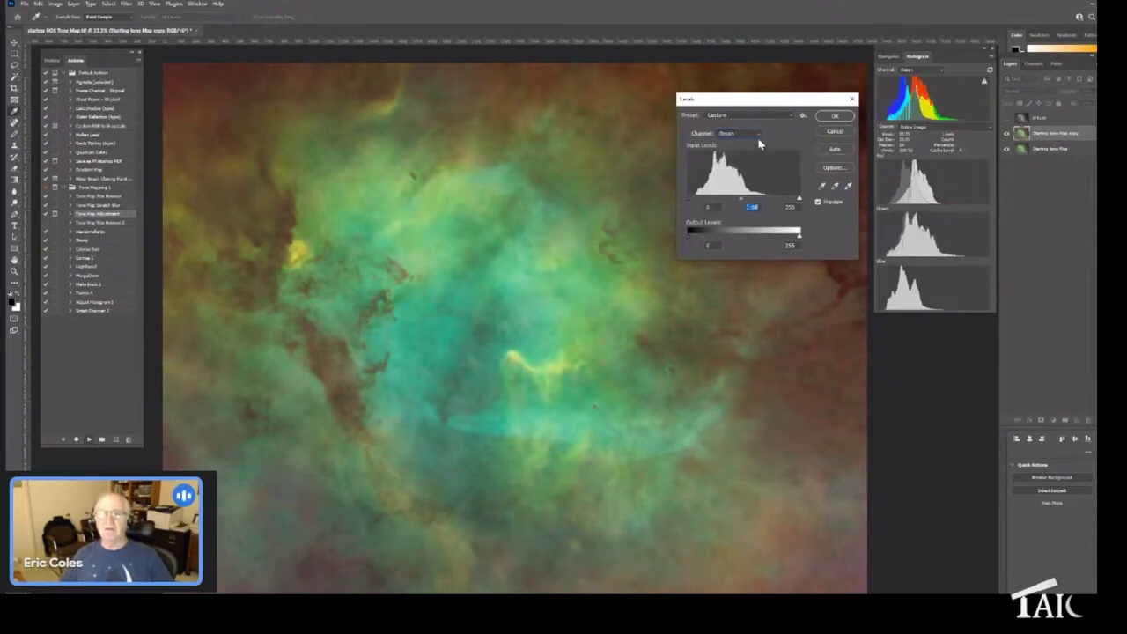
# Step: Set the Blue channel's black input level to 14 and strongly brighten its midtones in Levels
pyautogui.click(753, 134)
pyautogui.click(727, 164)
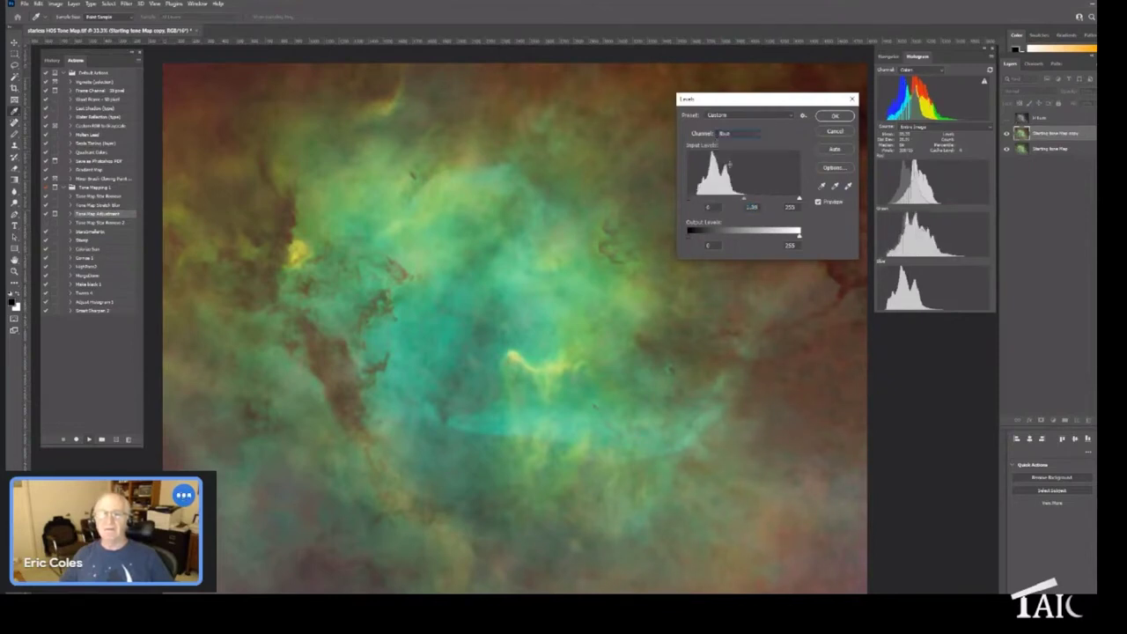
pyautogui.moveTo(695, 206); pyautogui.dragTo(728, 205)
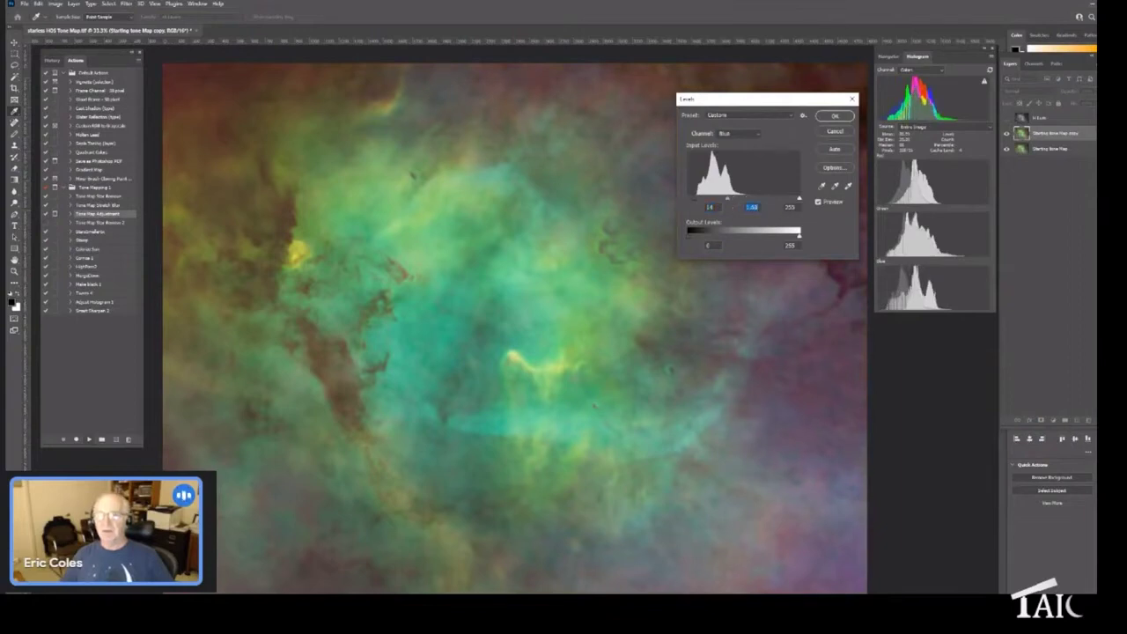
# Step: Compare the image with and without the Levels preview, keeping the dialog clear of the right side, and apply the adjustment
pyautogui.moveTo(742, 103); pyautogui.dragTo(469, 200)
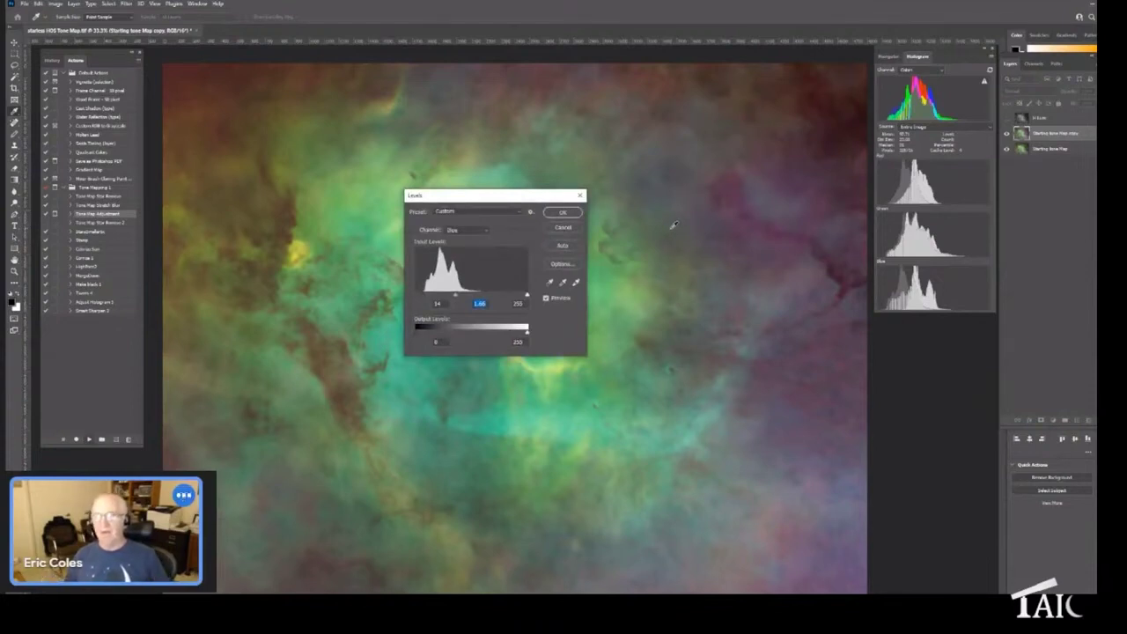
pyautogui.click(546, 299)
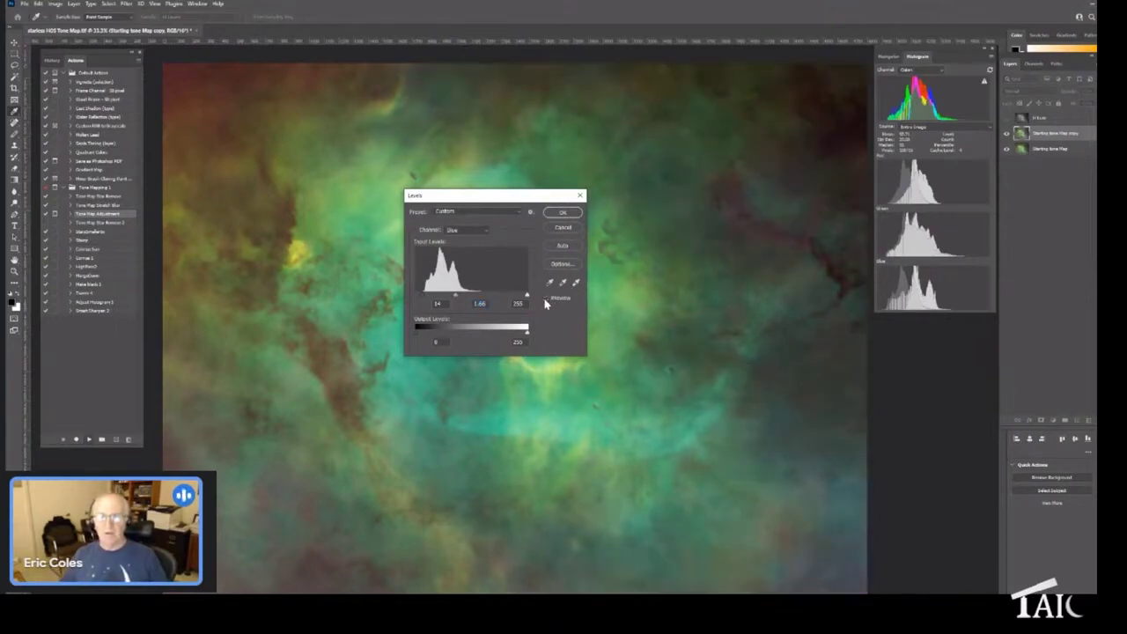
pyautogui.click(546, 299)
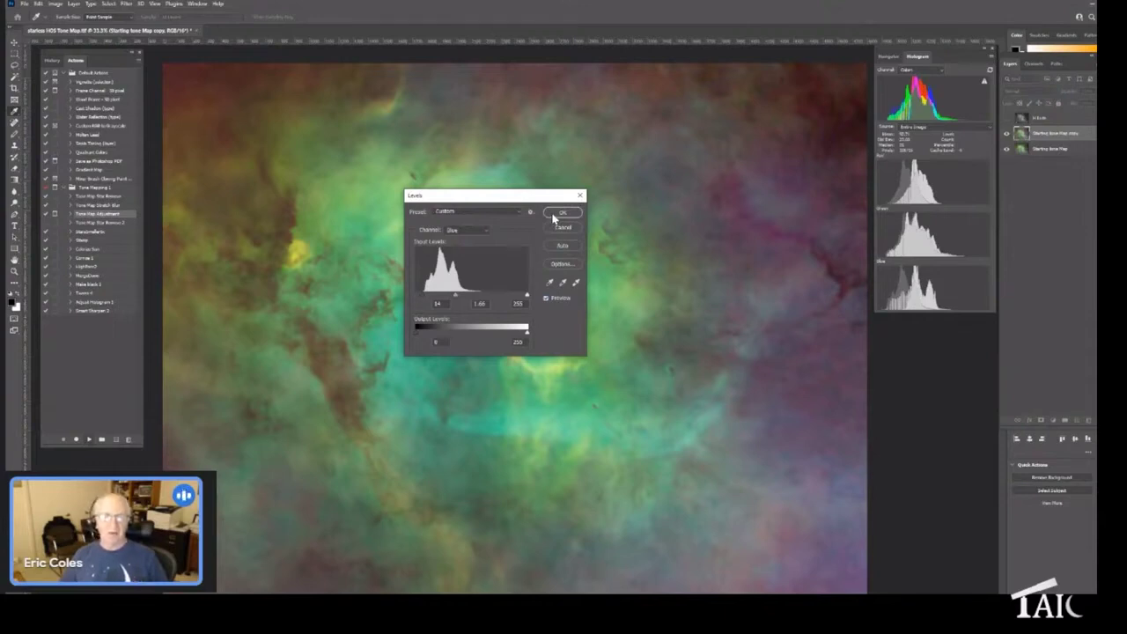
pyautogui.click(553, 216)
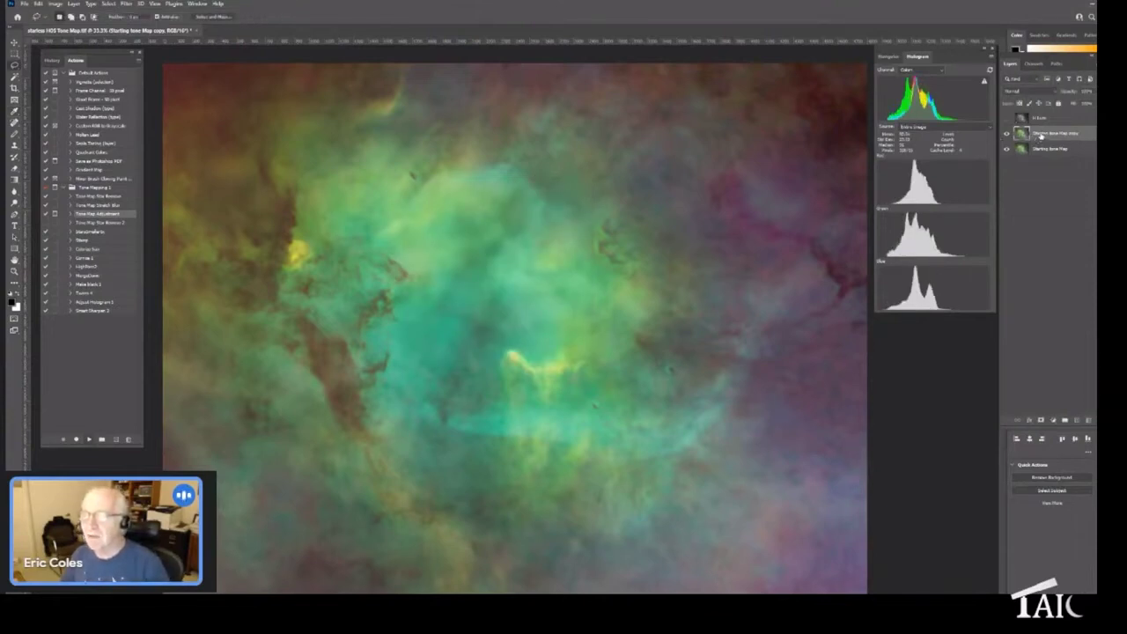
# Step: Duplicate the adjusted Starting tone Map copy layer and lasso the brownish region along the image's upper left side
pyautogui.moveTo(1042, 134); pyautogui.dragTo(1074, 420)
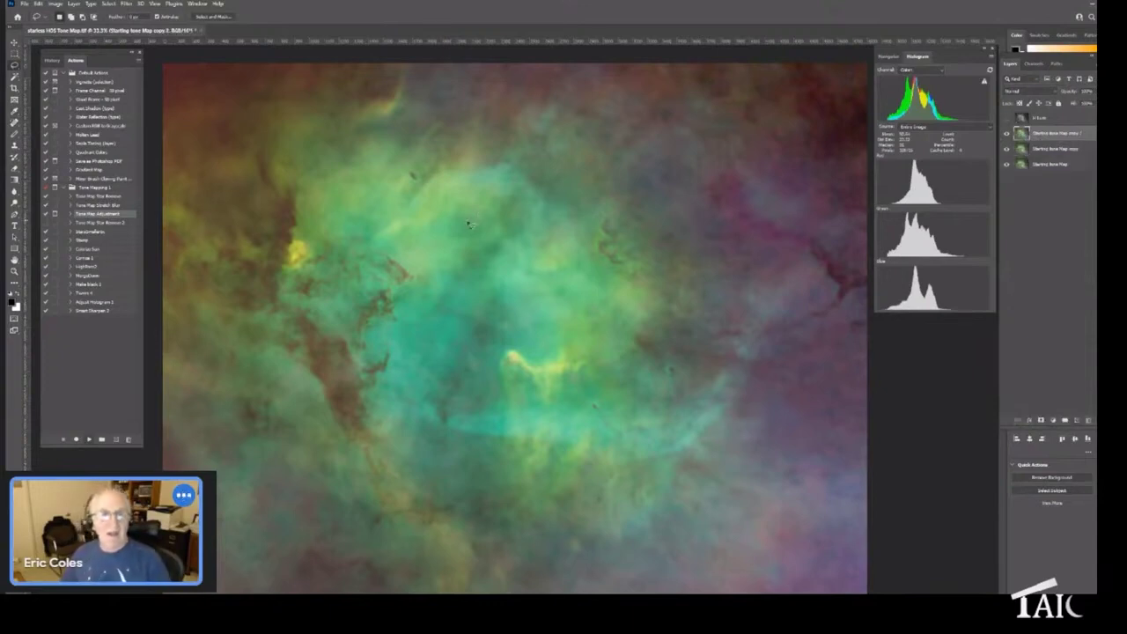
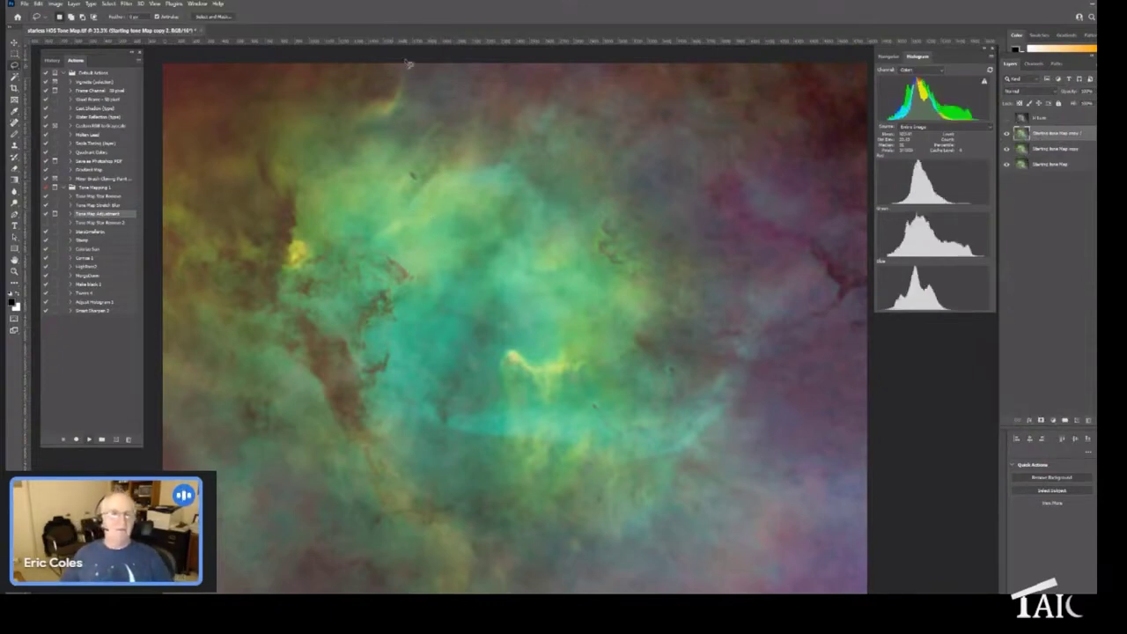
pyautogui.moveTo(409, 62)
pyautogui.mouseDown()
pyautogui.moveTo(397, 103)
pyautogui.moveTo(314, 137)
pyautogui.moveTo(294, 164)
pyautogui.moveTo(337, 245)
pyautogui.moveTo(333, 274)
pyautogui.moveTo(359, 383)
pyautogui.mouseUp()
pyautogui.moveTo(407, 486)
pyautogui.mouseDown()
pyautogui.moveTo(356, 484)
pyautogui.moveTo(176, 431)
pyautogui.moveTo(147, 353)
pyautogui.moveTo(121, 165)
pyautogui.moveTo(120, 91)
pyautogui.moveTo(238, 51)
pyautogui.moveTo(406, 67)
pyautogui.mouseUp()
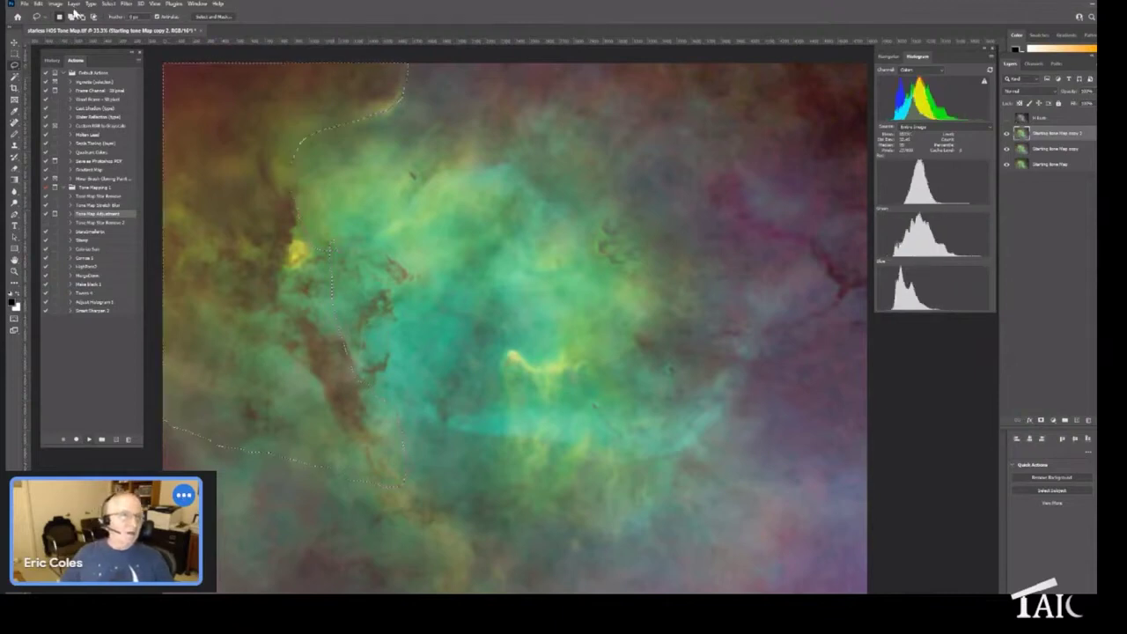
# Step: Feather the left-side lasso selection by 400 pixels and hide its outline
pyautogui.click(108, 7)
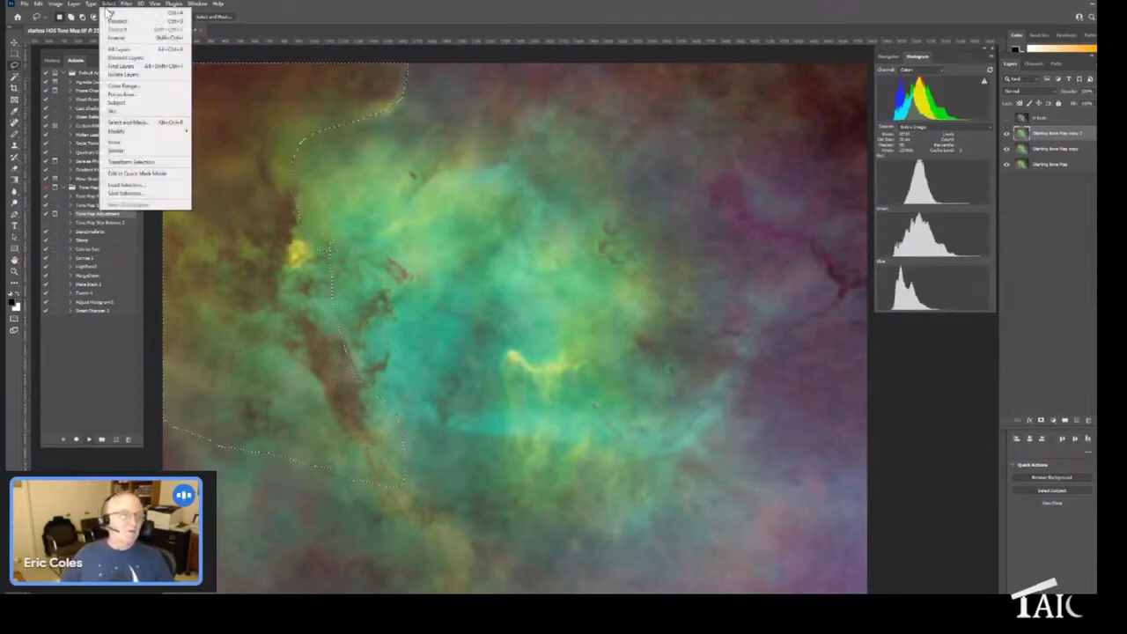
pyautogui.moveTo(120, 132)
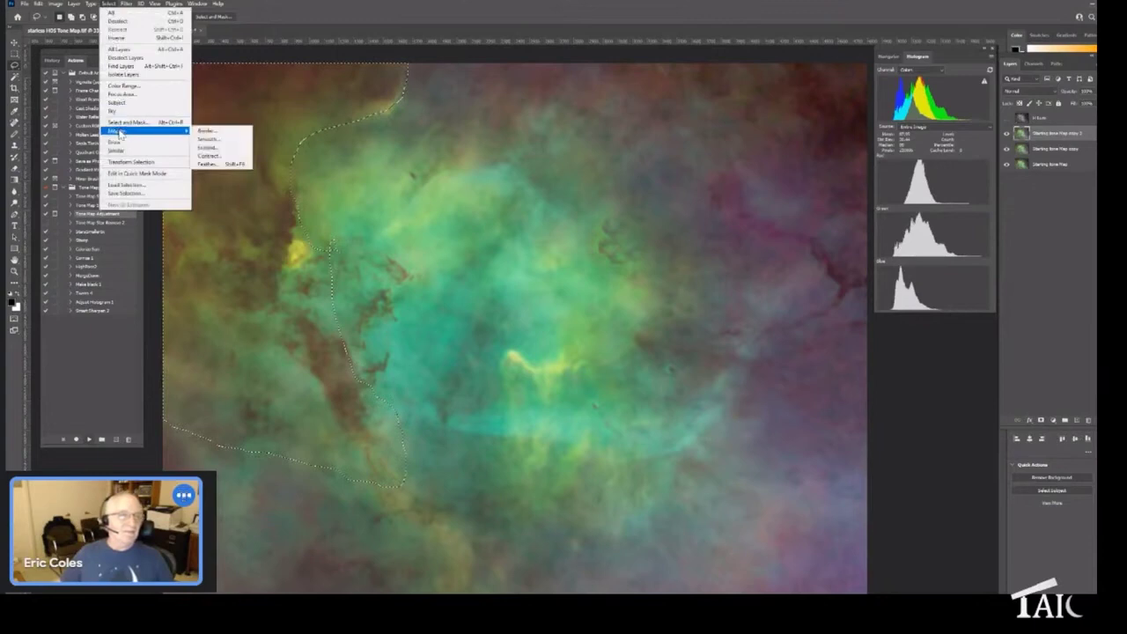
pyautogui.click(209, 165)
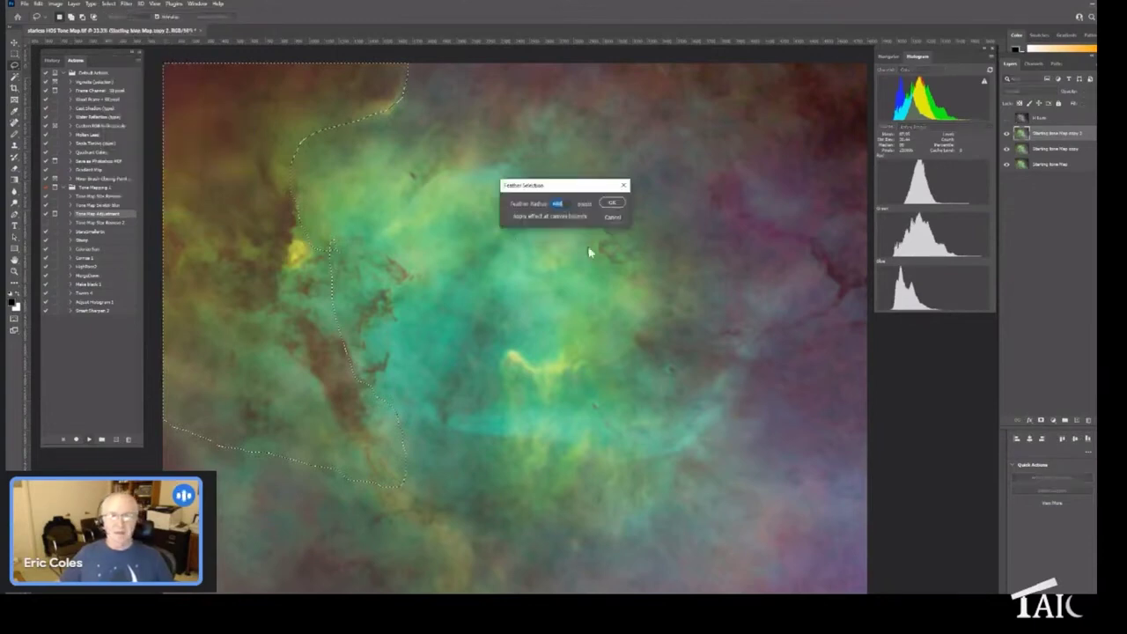
pyautogui.click(611, 203)
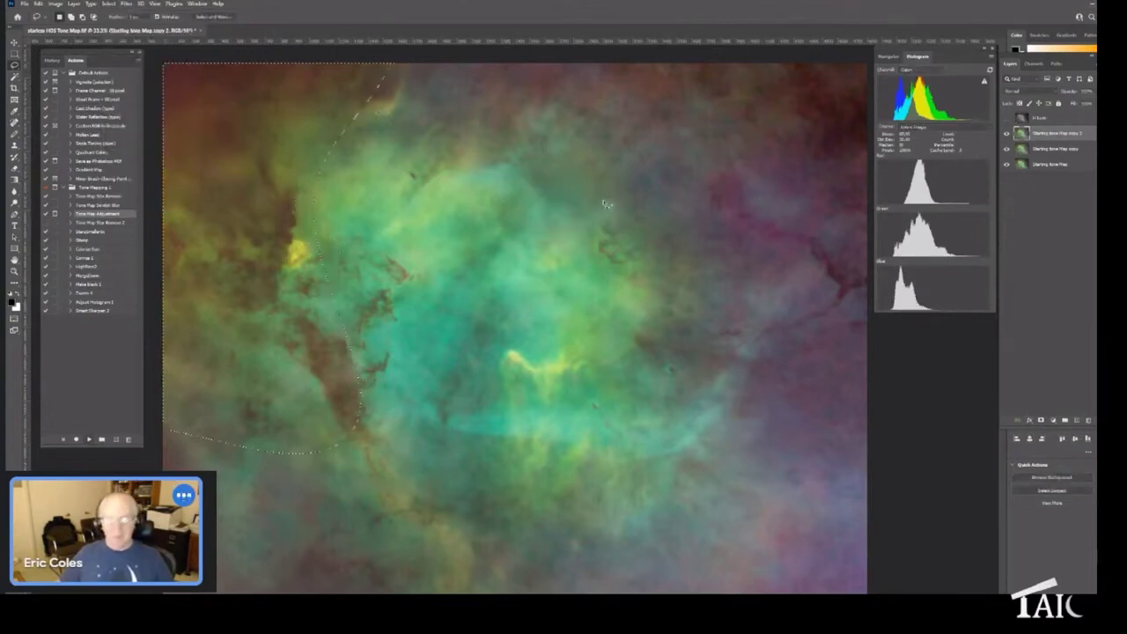
pyautogui.hotkey('ctrl', 'h')
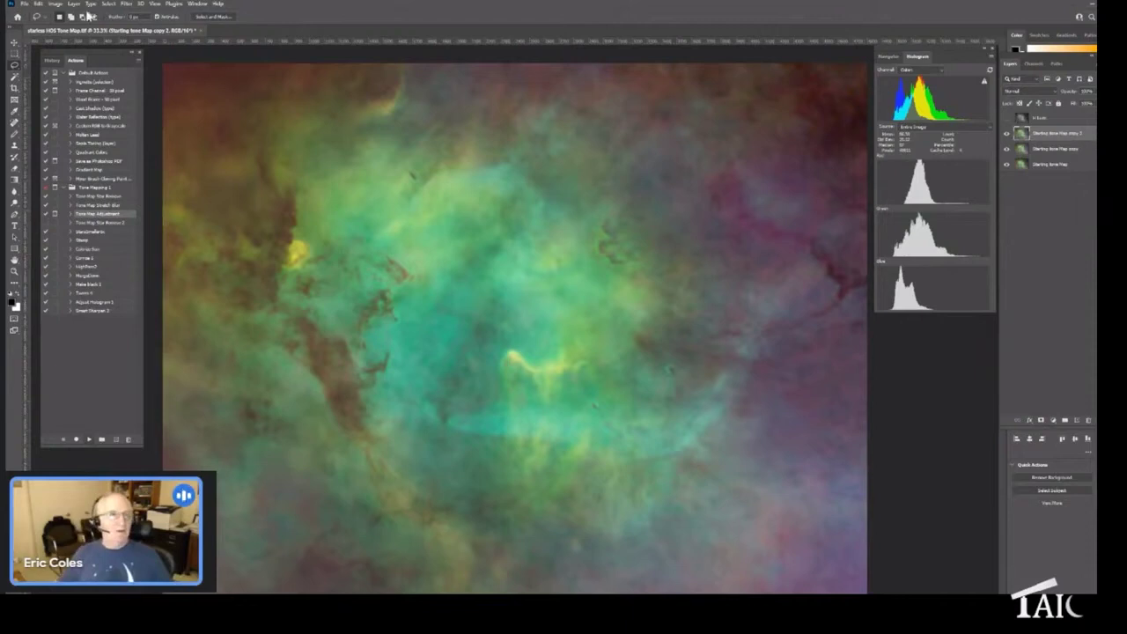
# Step: Open Levels for the feathered left-side selection, raise the Red channel's black input level and brighten its midtones
pyautogui.click(60, 7)
pyautogui.moveTo(66, 26)
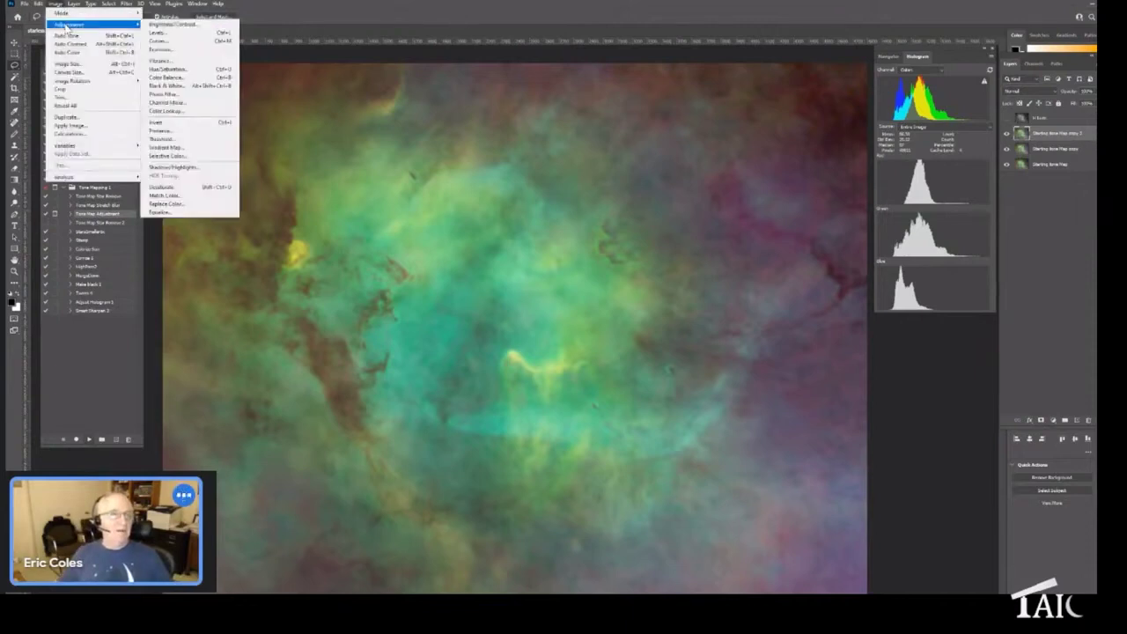
pyautogui.click(158, 32)
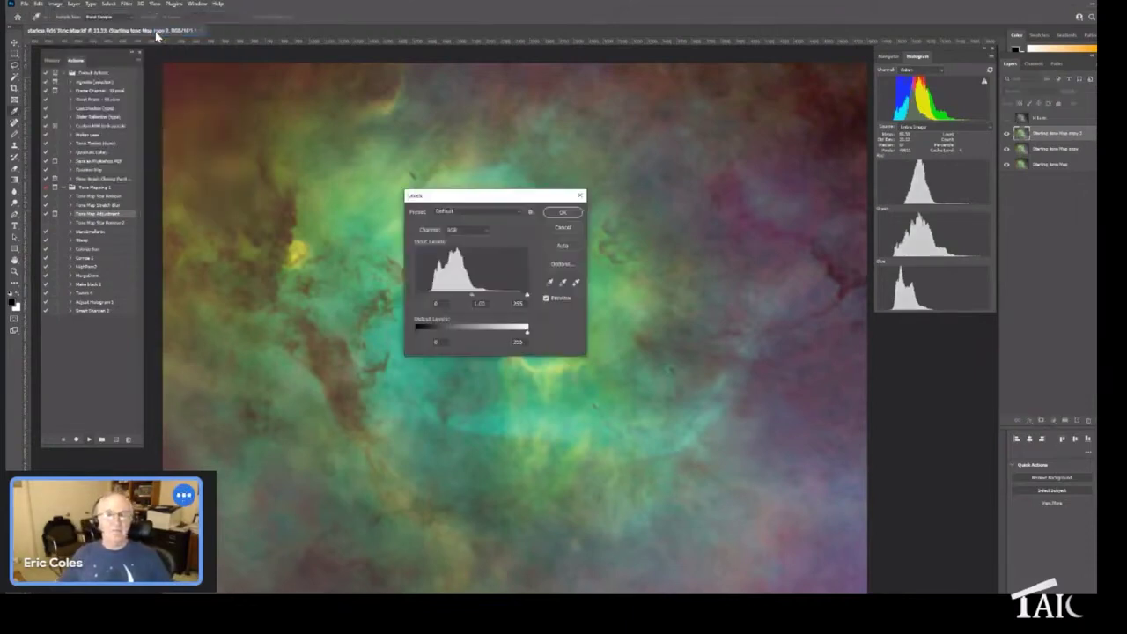
pyautogui.moveTo(479, 205); pyautogui.dragTo(638, 123)
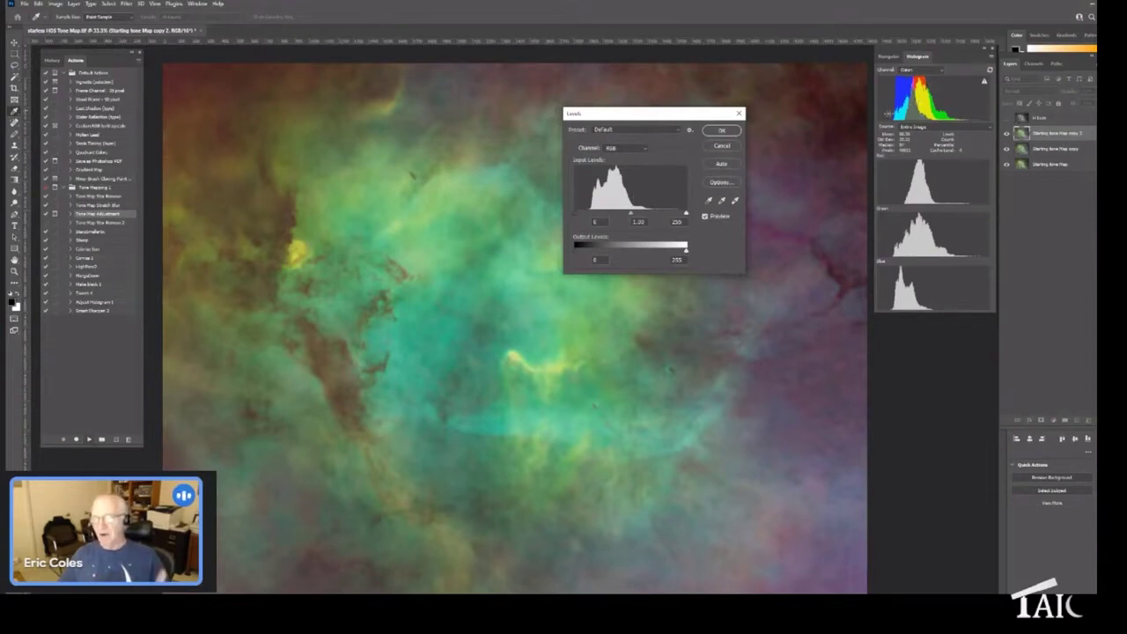
pyautogui.click(646, 154)
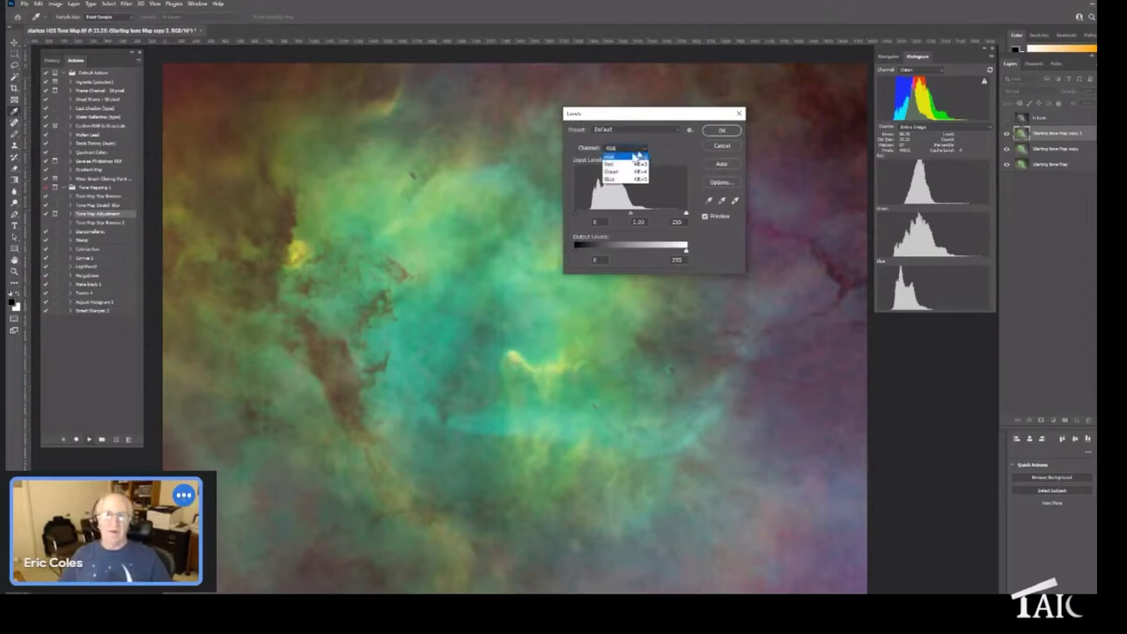
pyautogui.click(619, 172)
pyautogui.moveTo(579, 214); pyautogui.dragTo(627, 222)
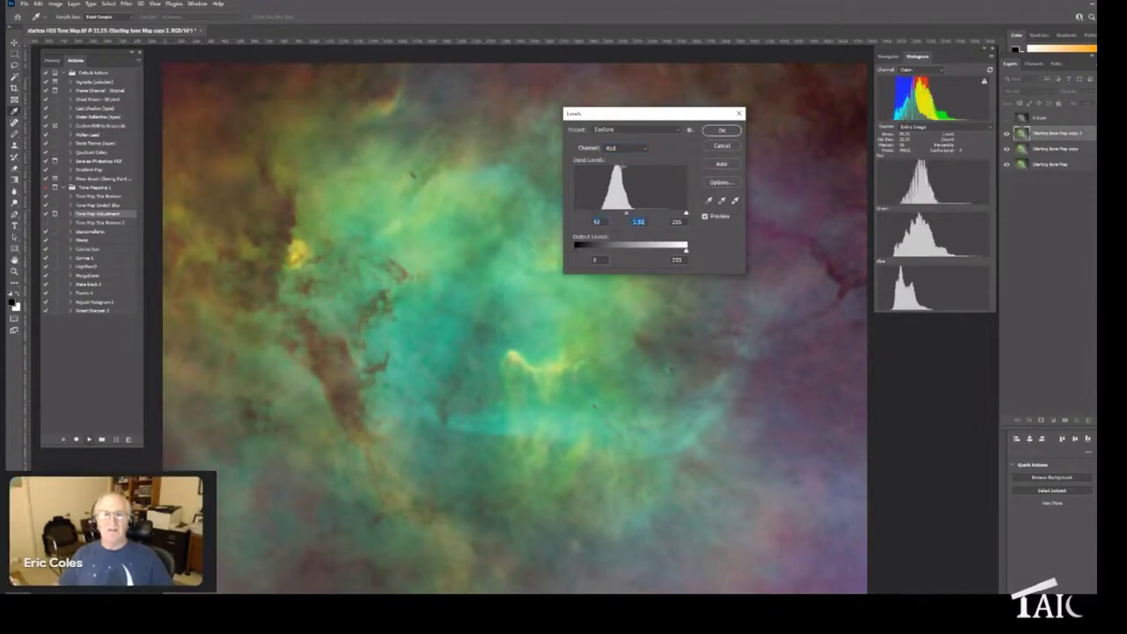
# Step: Set the Green channel's black input level to 20 and slightly brighten its midtones in Levels
pyautogui.click(643, 150)
pyautogui.click(621, 171)
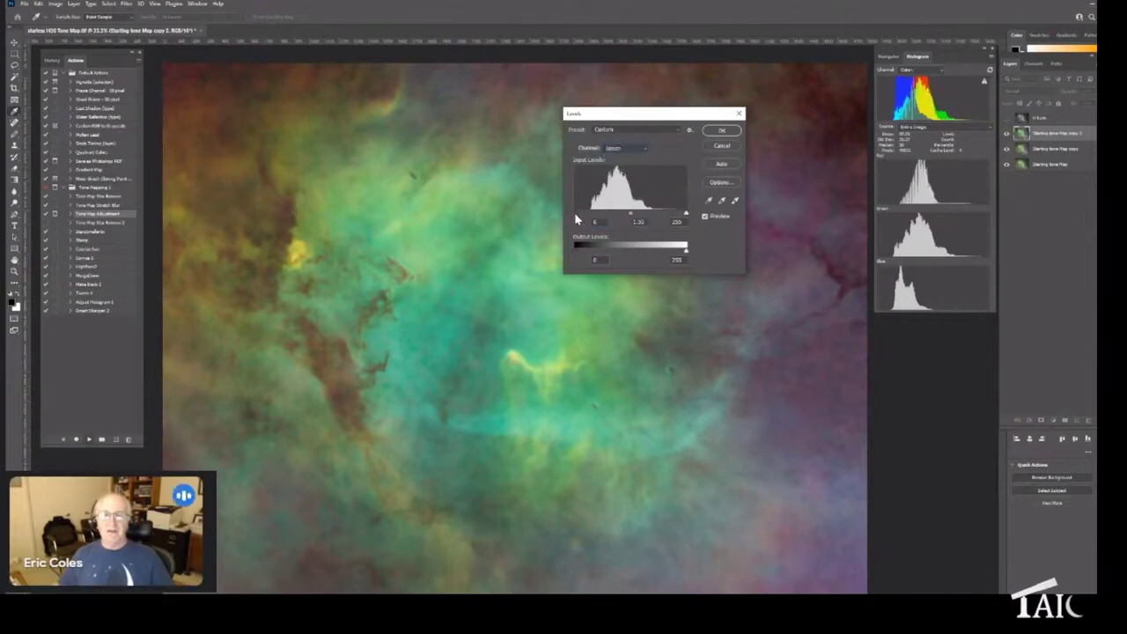
pyautogui.moveTo(577, 216); pyautogui.dragTo(585, 216)
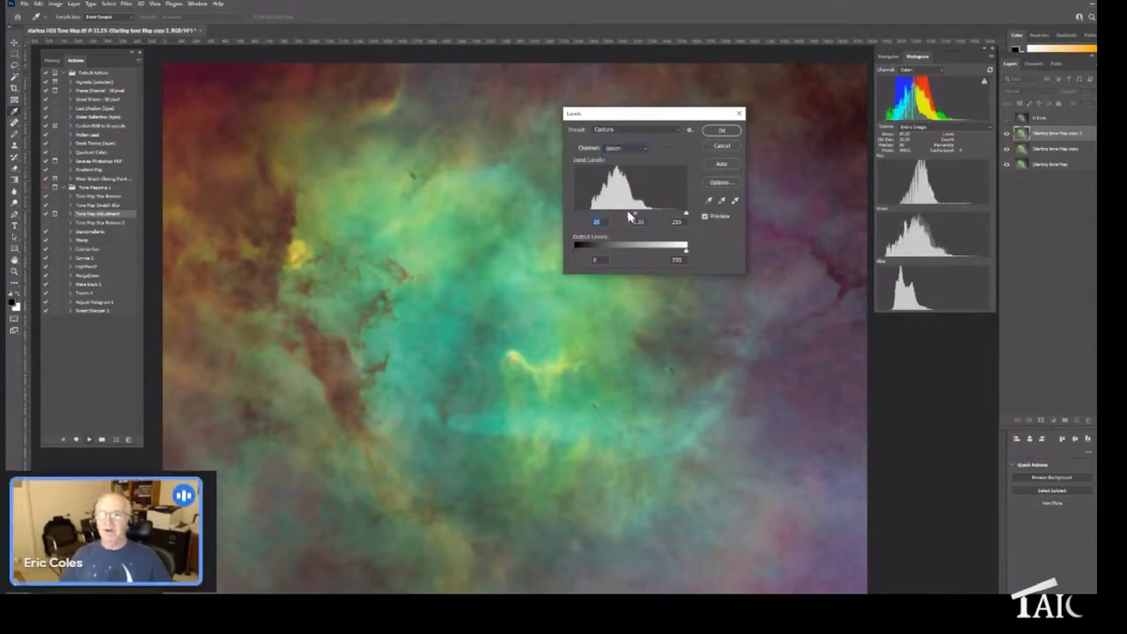
pyautogui.moveTo(636, 219); pyautogui.dragTo(631, 220)
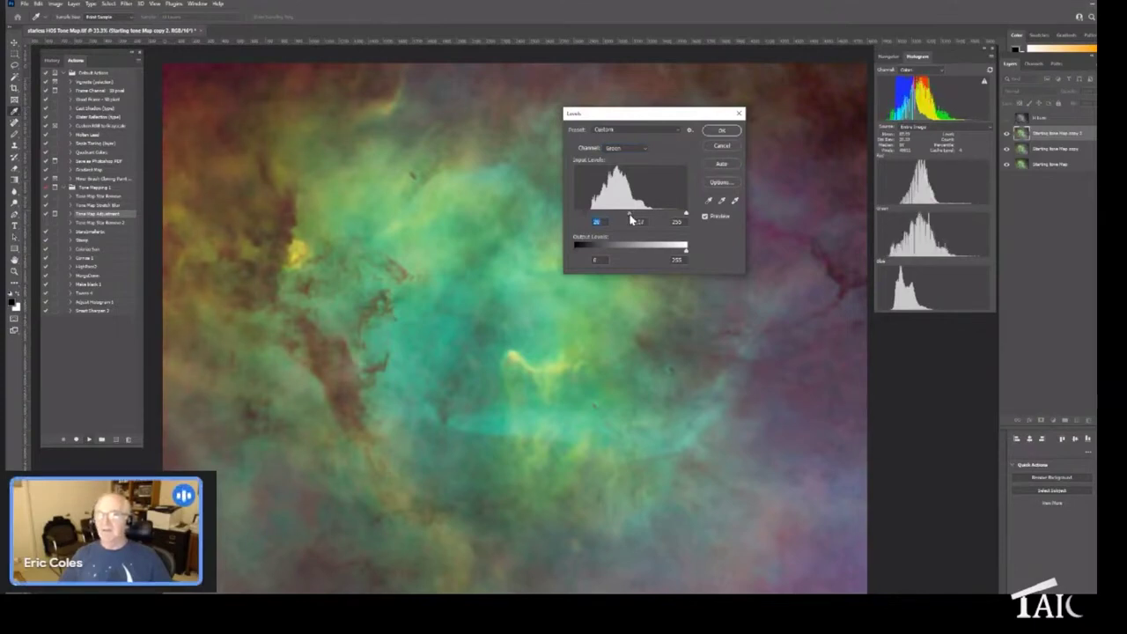
# Step: Set the Blue channel's black input level to 20 and strongly brighten its midtones
pyautogui.click(636, 148)
pyautogui.click(606, 178)
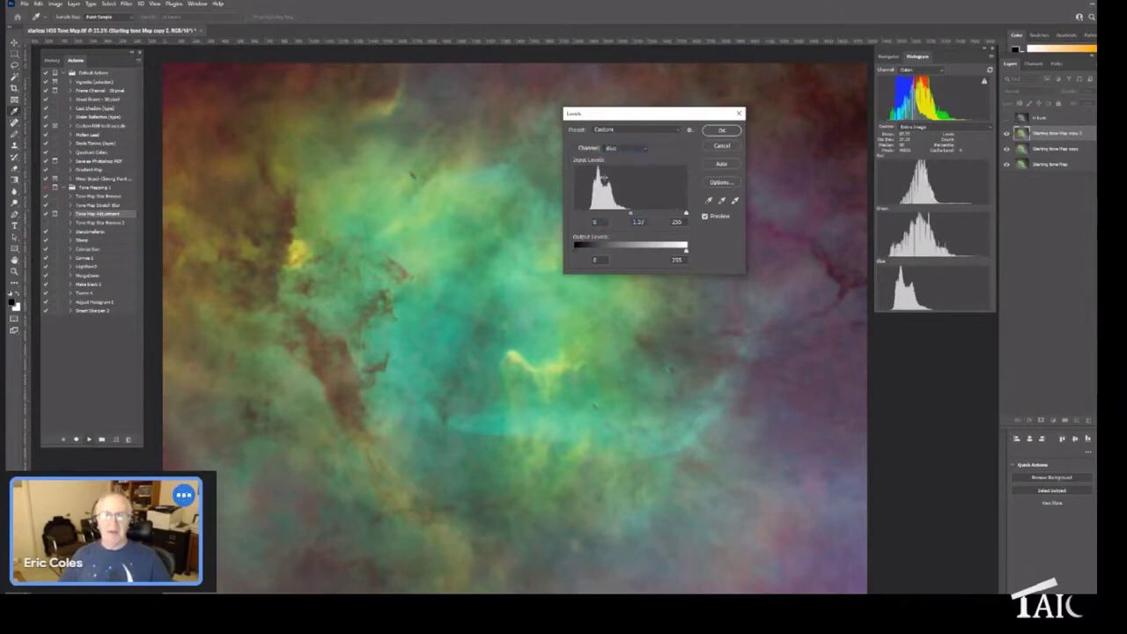
pyautogui.moveTo(580, 216); pyautogui.dragTo(586, 218)
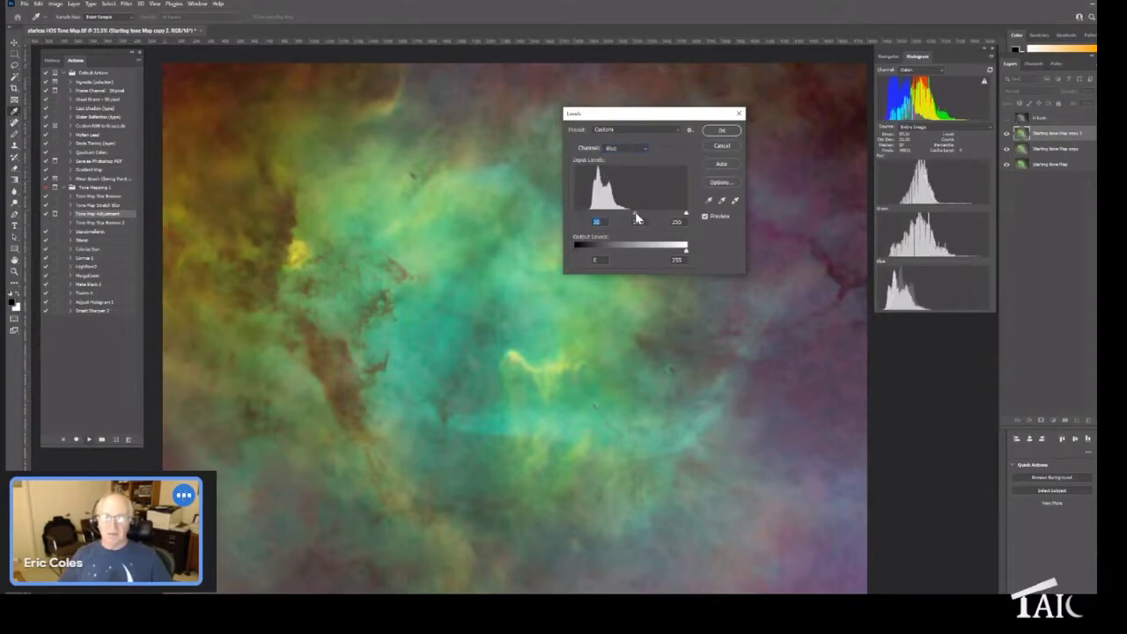
pyautogui.moveTo(638, 218); pyautogui.dragTo(612, 221)
pyautogui.click(612, 220)
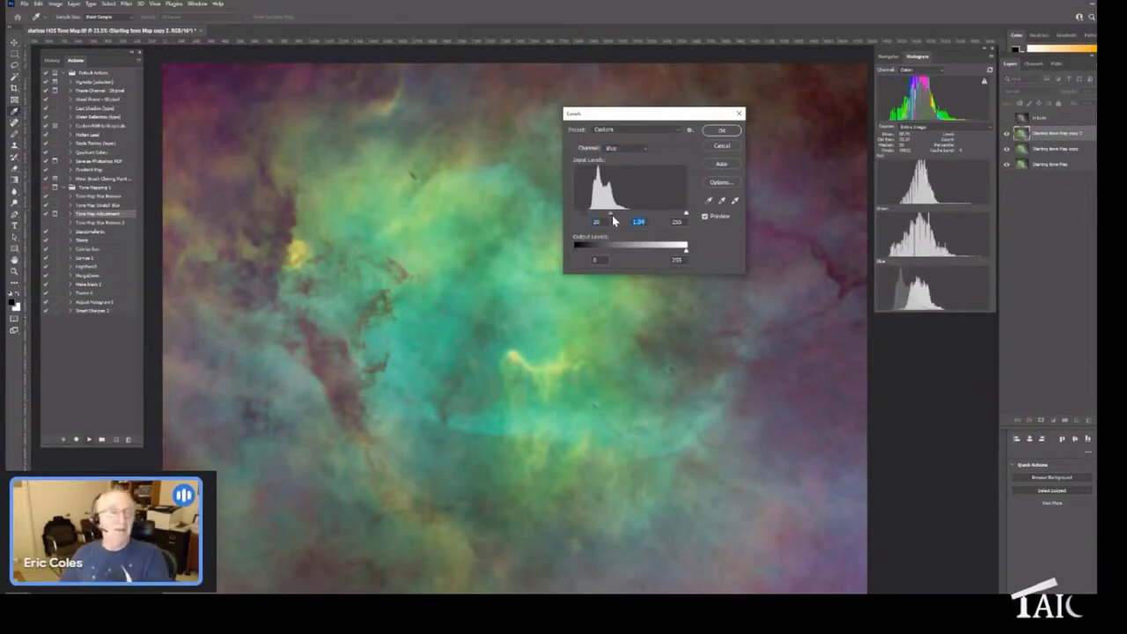
# Step: Compare the left-side region with and without the Levels preview, and apply the adjustment
pyautogui.click(705, 218)
pyautogui.click(704, 218)
pyautogui.click(704, 221)
pyautogui.click(704, 217)
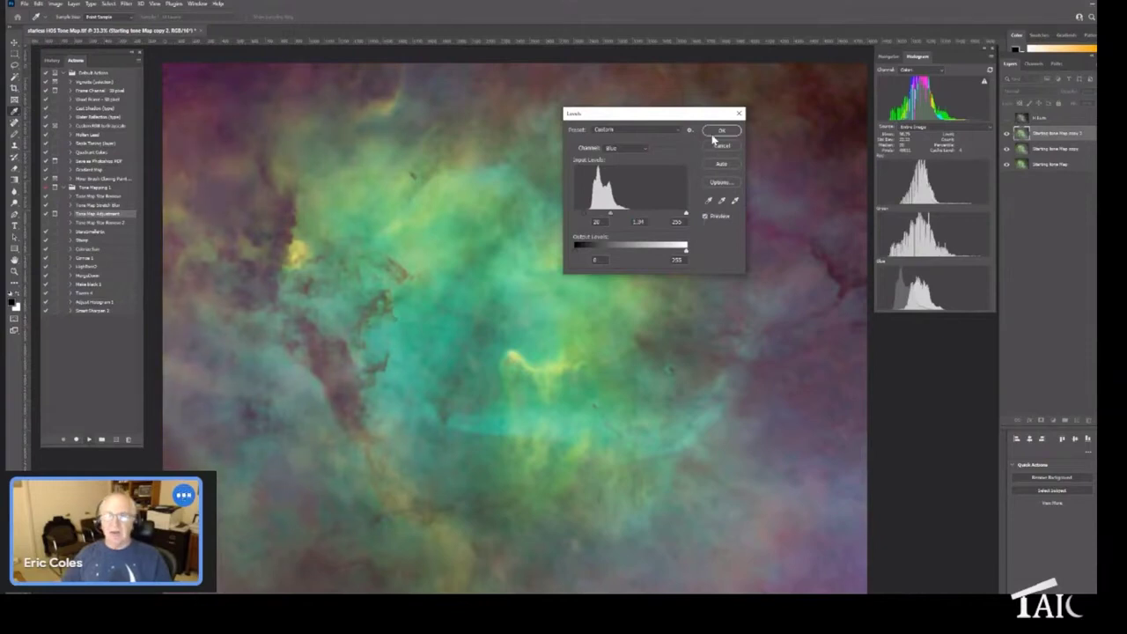
pyautogui.click(720, 131)
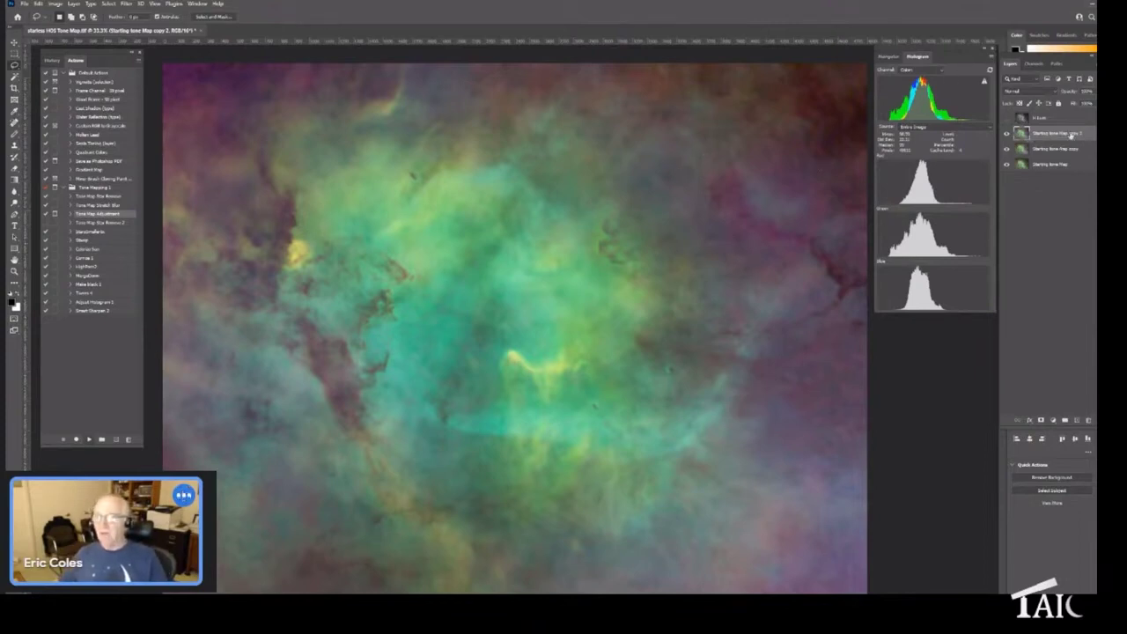
# Step: Duplicate the Starting tone Map copy 2 layer and lasso the lower left region of the nebula image
pyautogui.moveTo(1071, 134); pyautogui.dragTo(1076, 420)
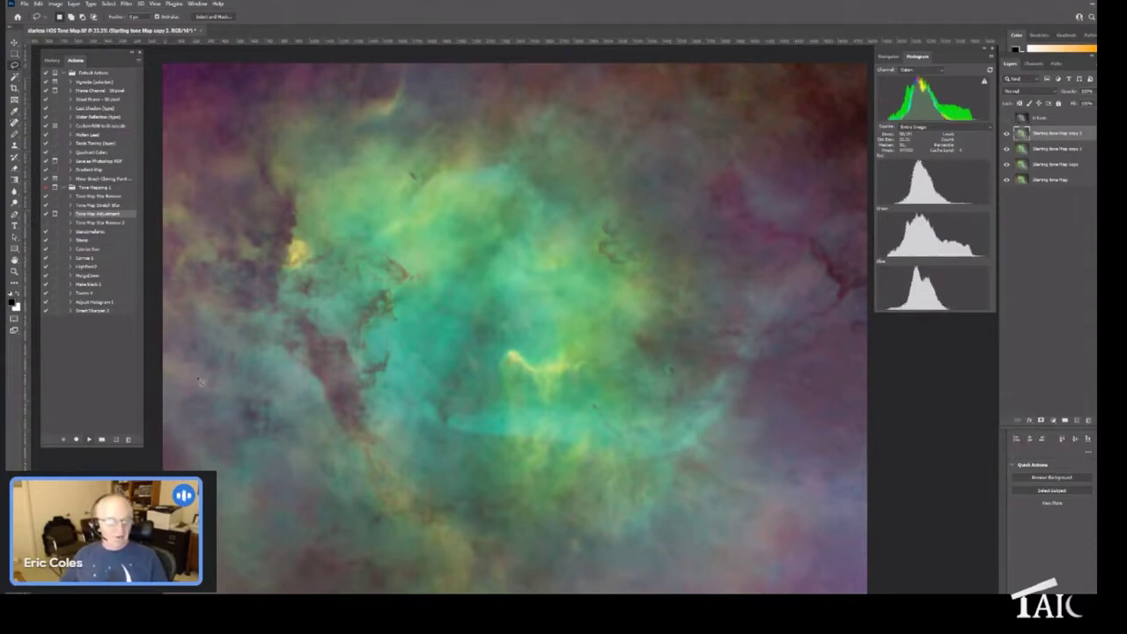
pyautogui.moveTo(156, 377); pyautogui.dragTo(275, 414)
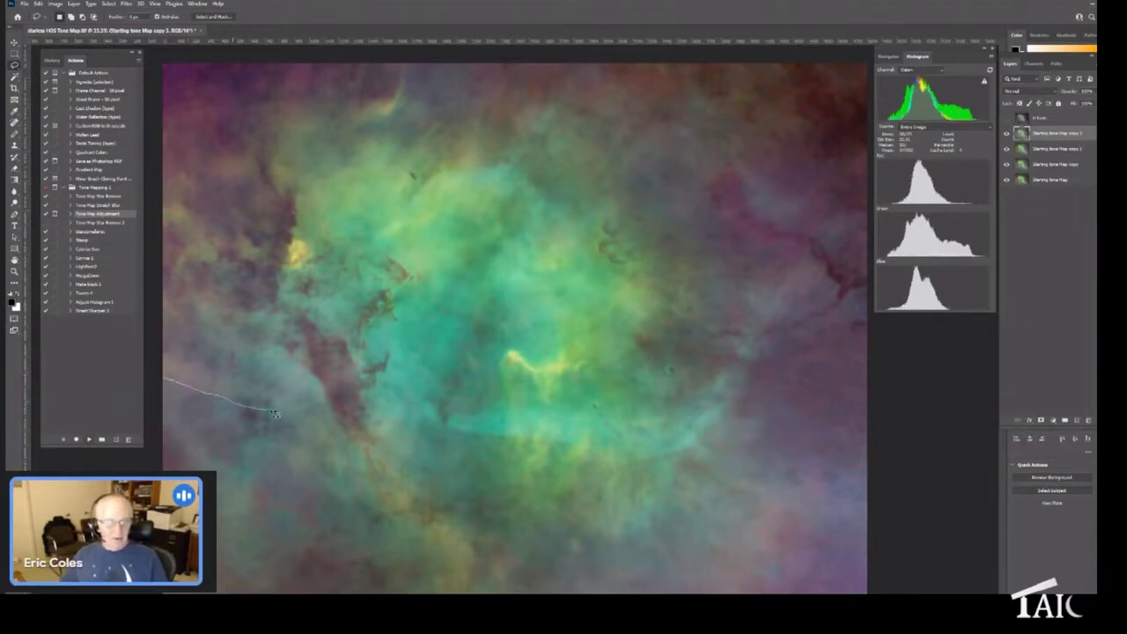
pyautogui.moveTo(396, 479)
pyautogui.mouseDown()
pyautogui.moveTo(520, 533)
pyautogui.moveTo(549, 561)
pyautogui.moveTo(555, 590)
pyautogui.mouseUp()
pyautogui.moveTo(128, 465); pyautogui.dragTo(132, 375)
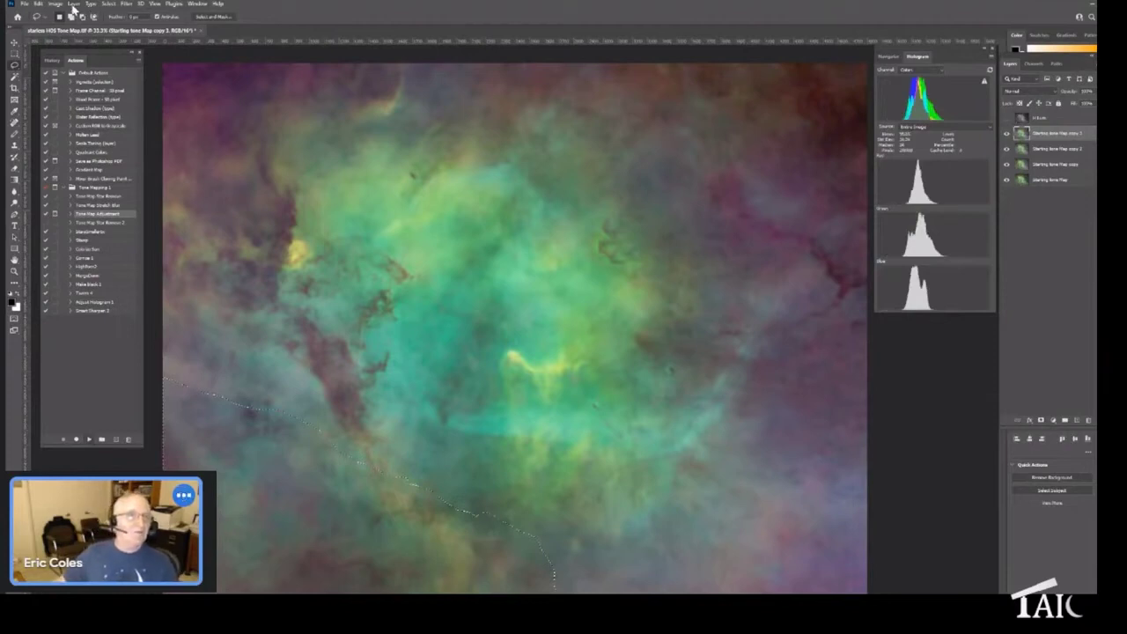
pyautogui.click(108, 4)
pyautogui.moveTo(127, 130)
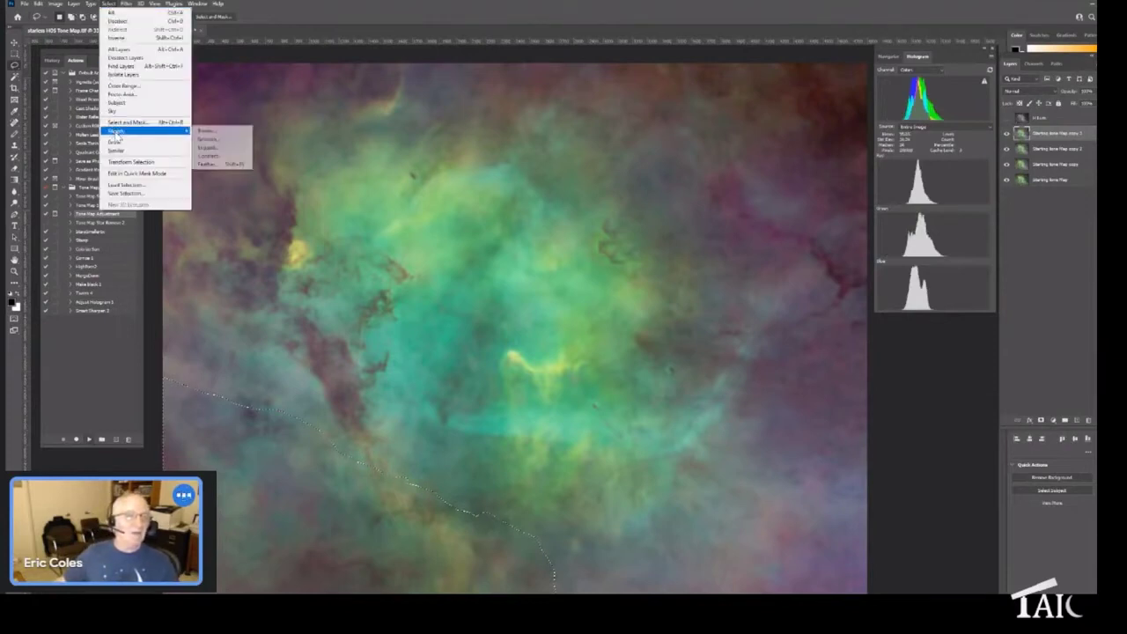
pyautogui.click(211, 157)
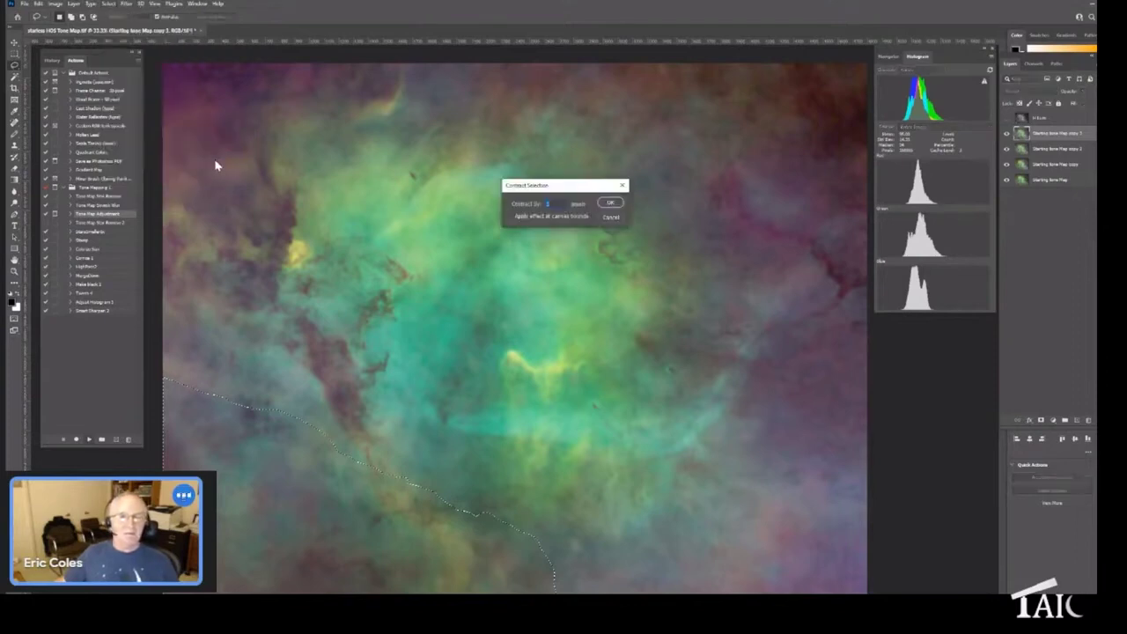
pyautogui.click(606, 217)
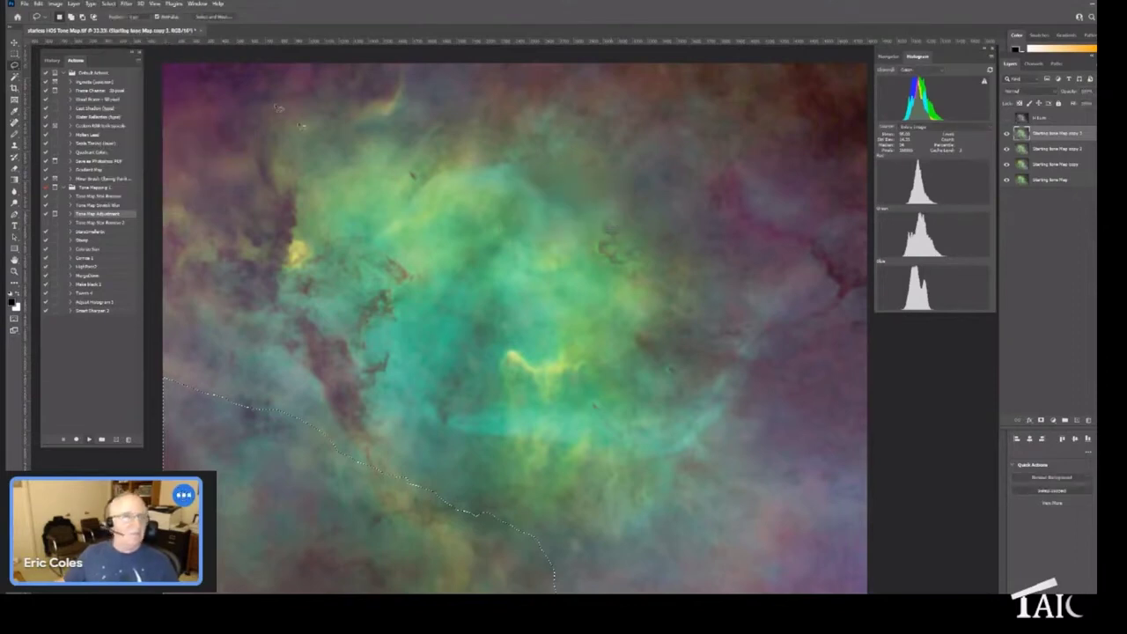
# Step: Feather the lower left lasso selection by 200 pixels and hide its outline
pyautogui.click(108, 4)
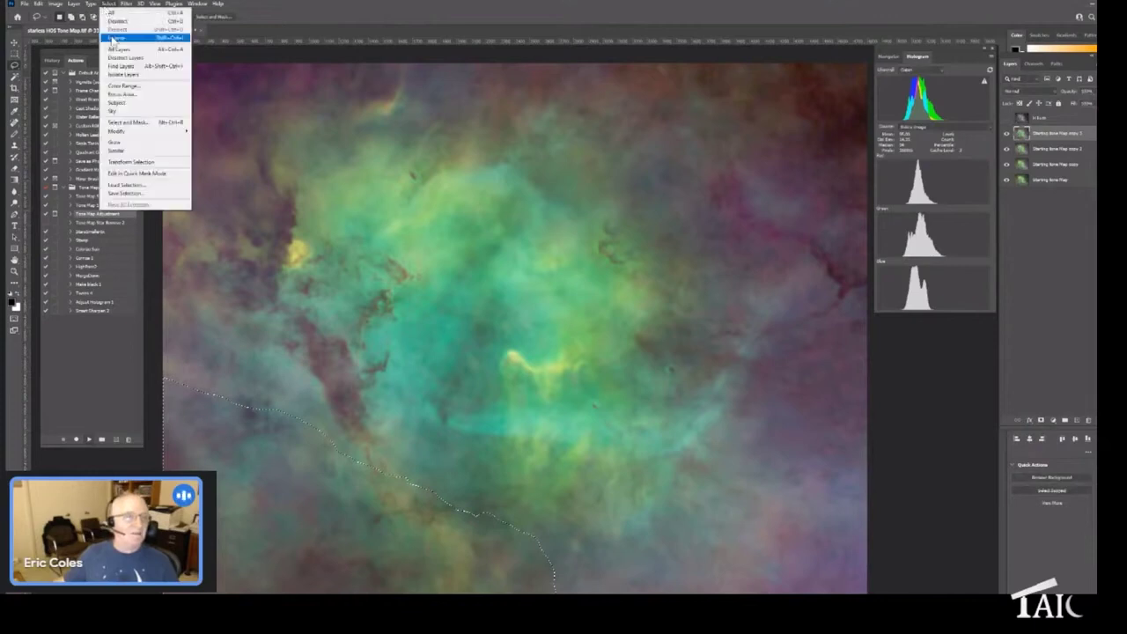
pyautogui.moveTo(132, 131)
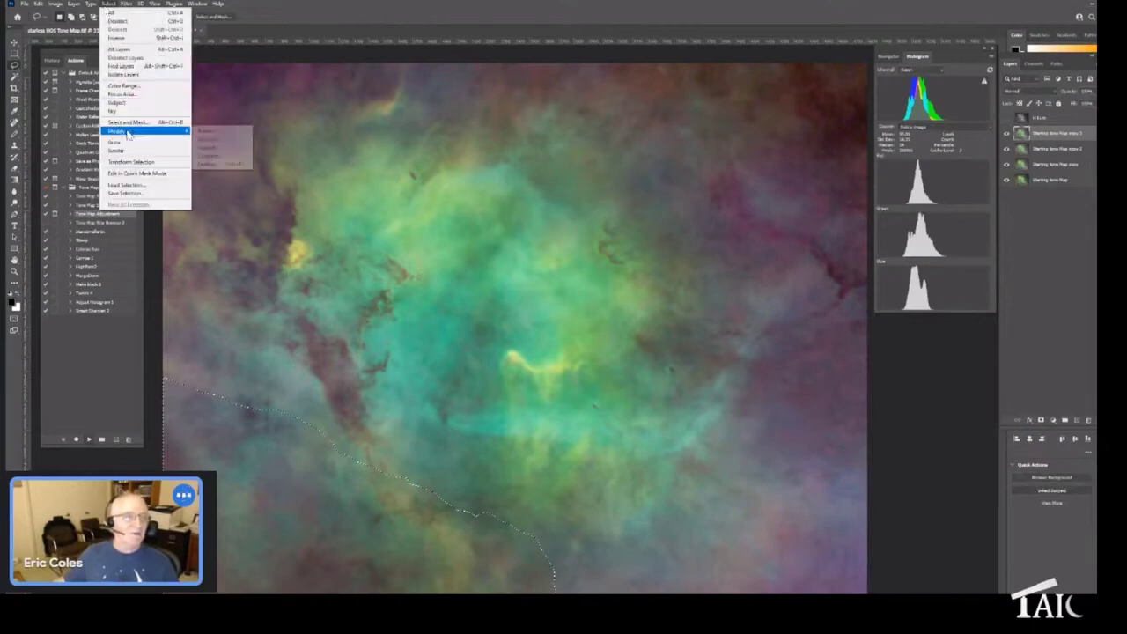
pyautogui.click(208, 163)
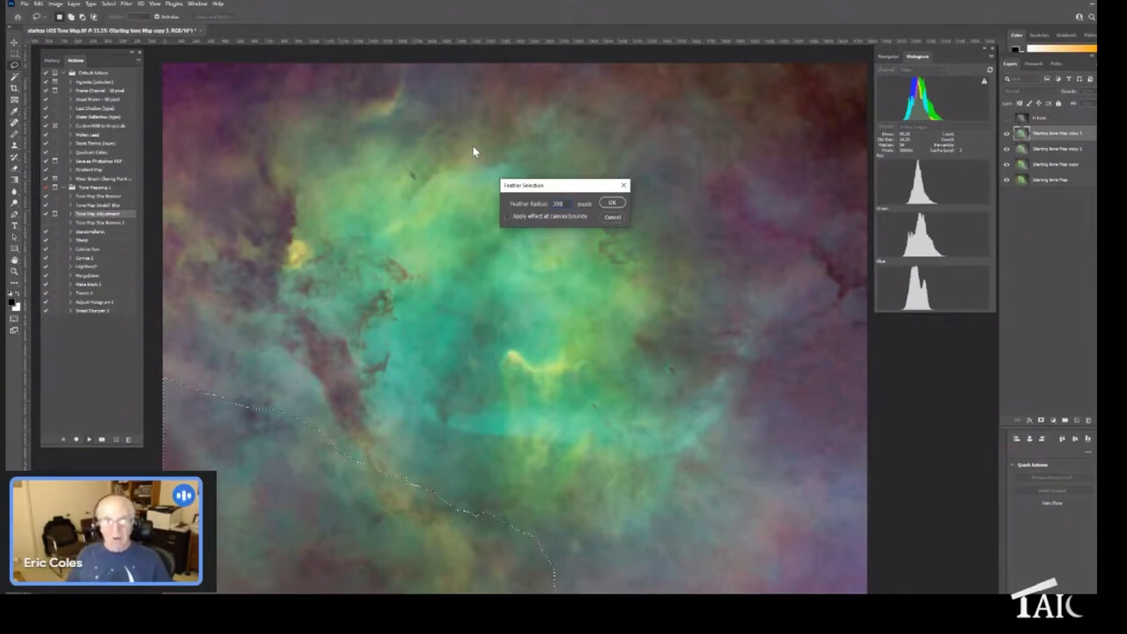
pyautogui.press('Return')
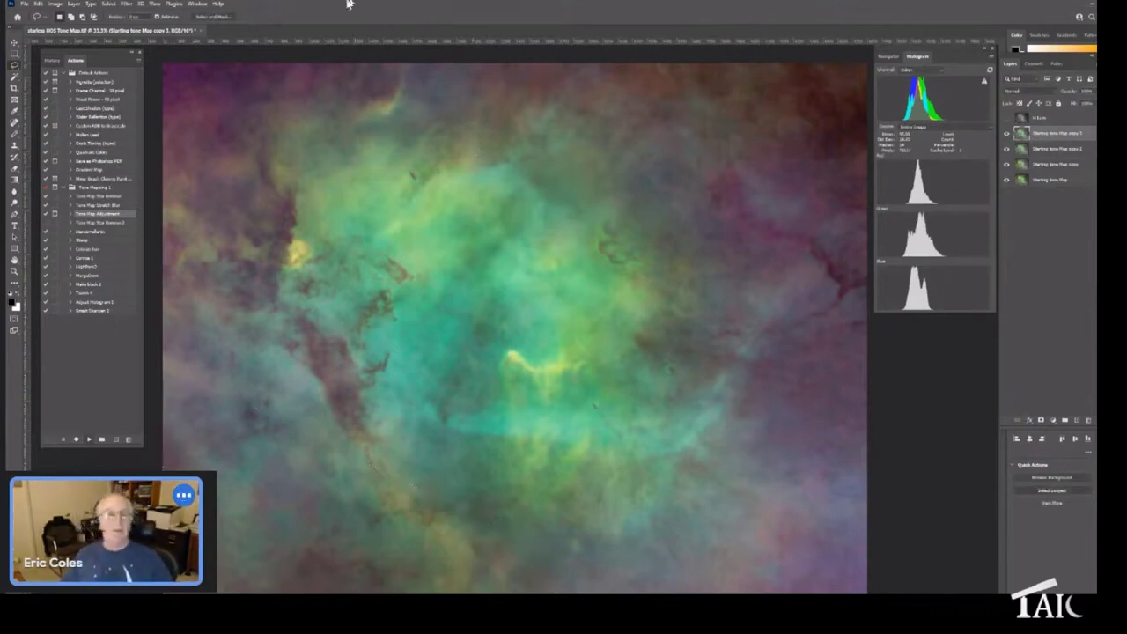
# Step: Open Levels for the lower left selection, keep the dialog clear of the nebula, and raise the Red channel's black input while brightening its midtones
pyautogui.click(54, 4)
pyautogui.moveTo(69, 25)
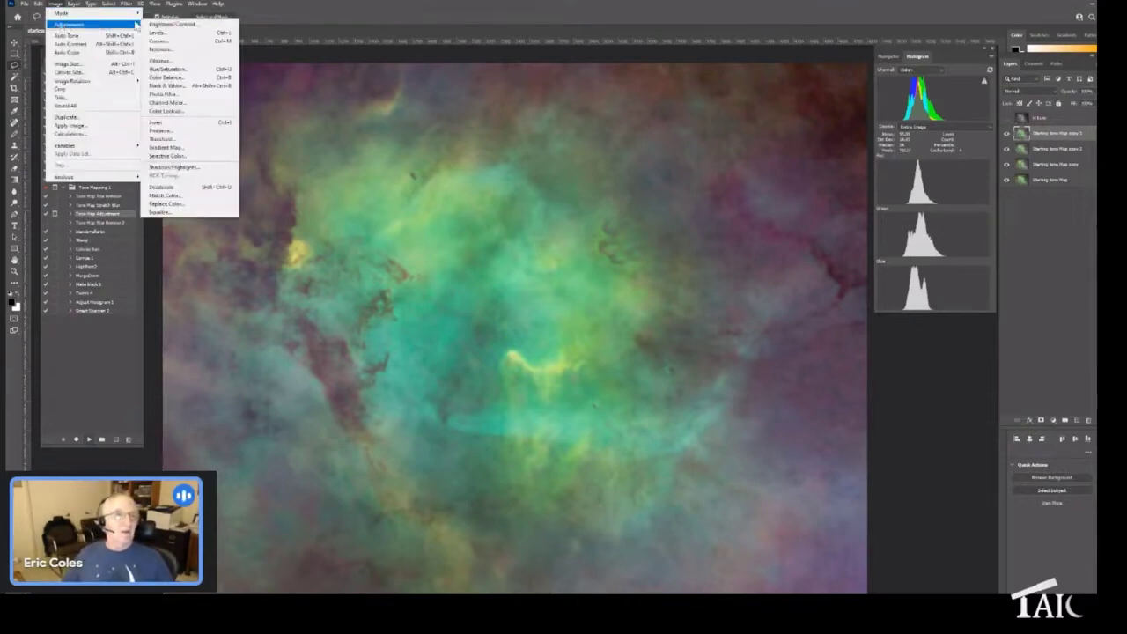
pyautogui.click(155, 32)
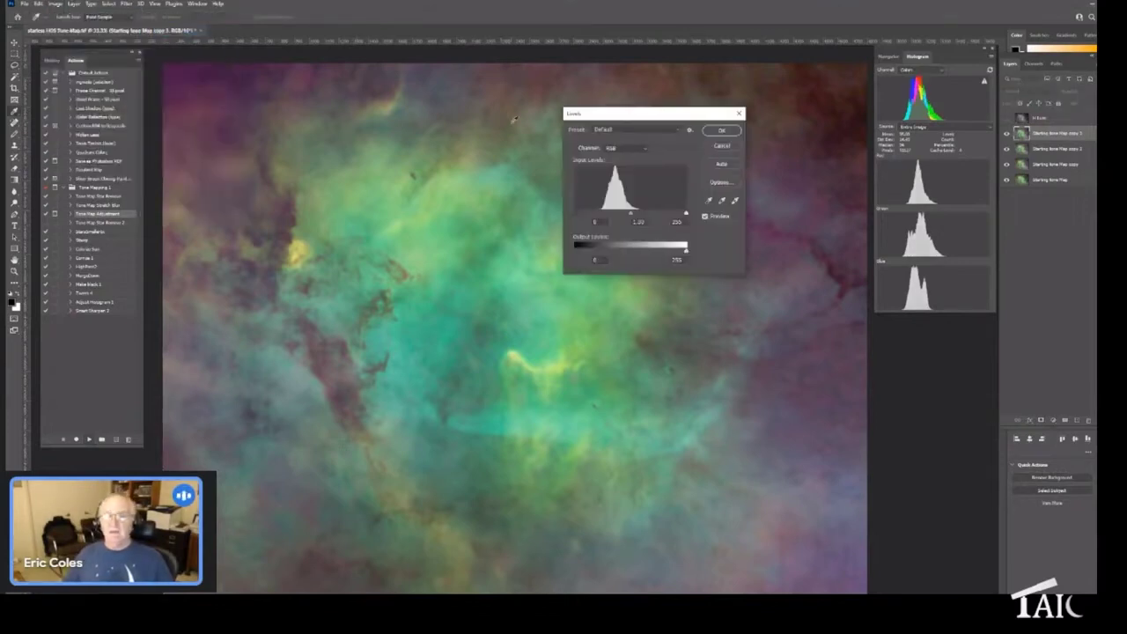
pyautogui.moveTo(628, 115); pyautogui.dragTo(692, 83)
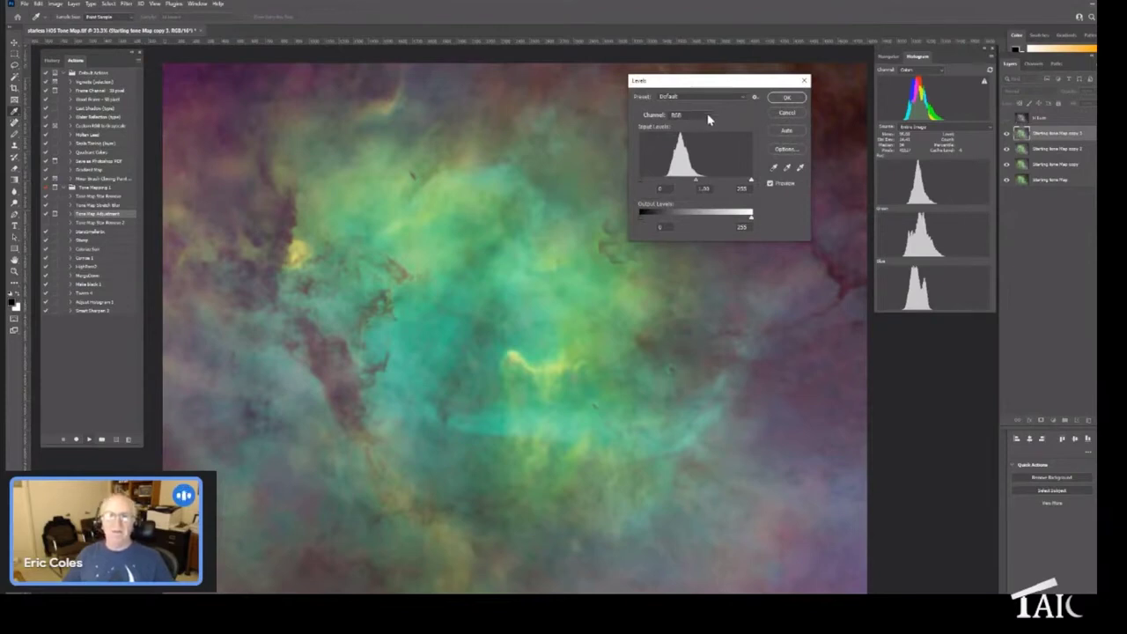
pyautogui.click(706, 114)
pyautogui.click(689, 132)
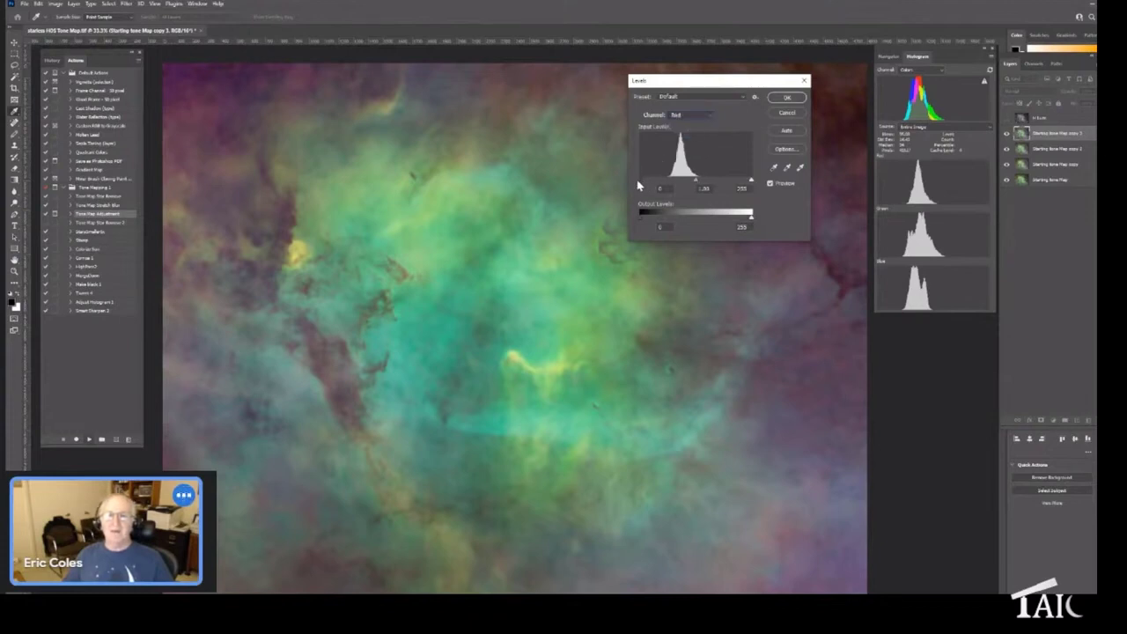
pyautogui.moveTo(641, 181); pyautogui.dragTo(693, 188)
# Step: Raise the black inputs and brighten the midtones of the Green and Blue channels, check the preview, and apply the Levels adjustment
pyautogui.click(709, 117)
pyautogui.moveTo(656, 184); pyautogui.dragTo(694, 187)
pyautogui.click(709, 115)
pyautogui.click(686, 147)
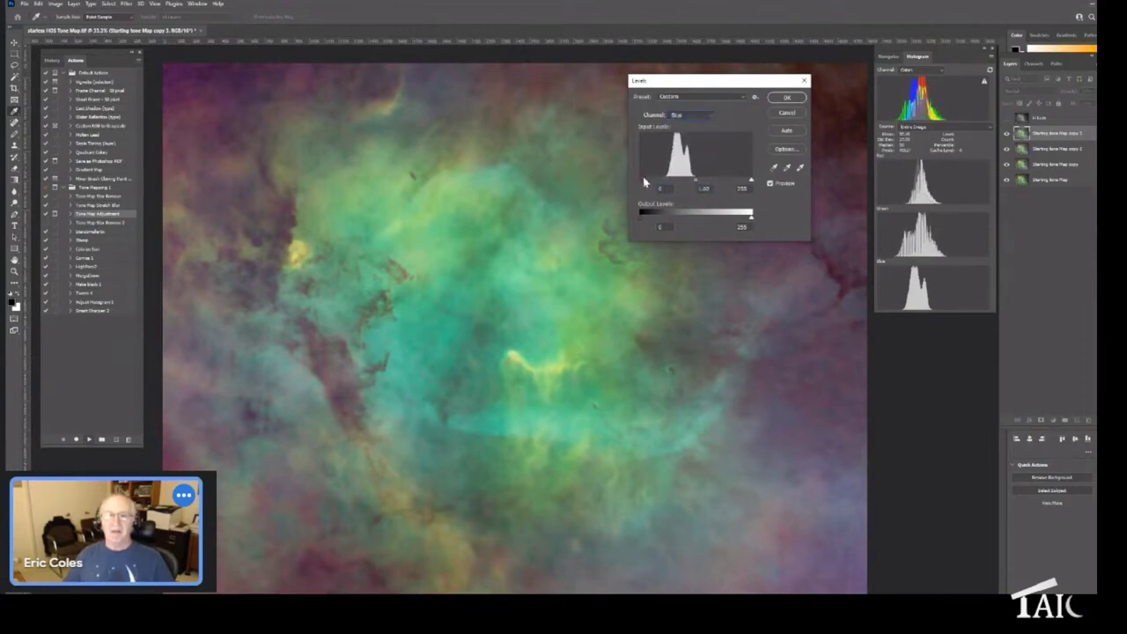
pyautogui.moveTo(646, 184); pyautogui.dragTo(687, 190)
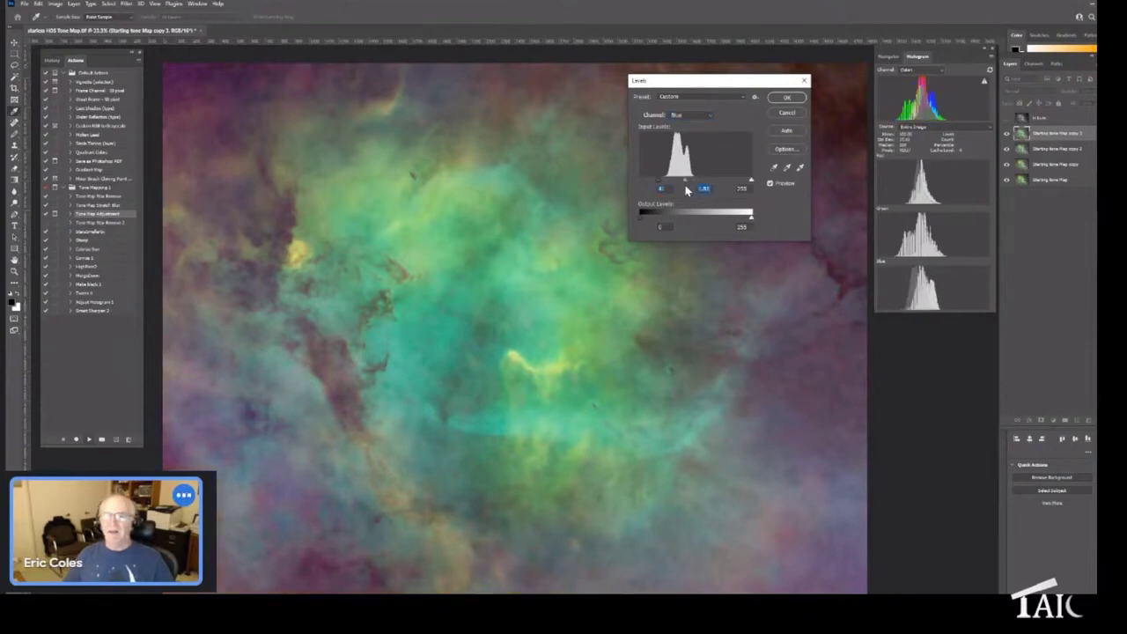
pyautogui.click(769, 184)
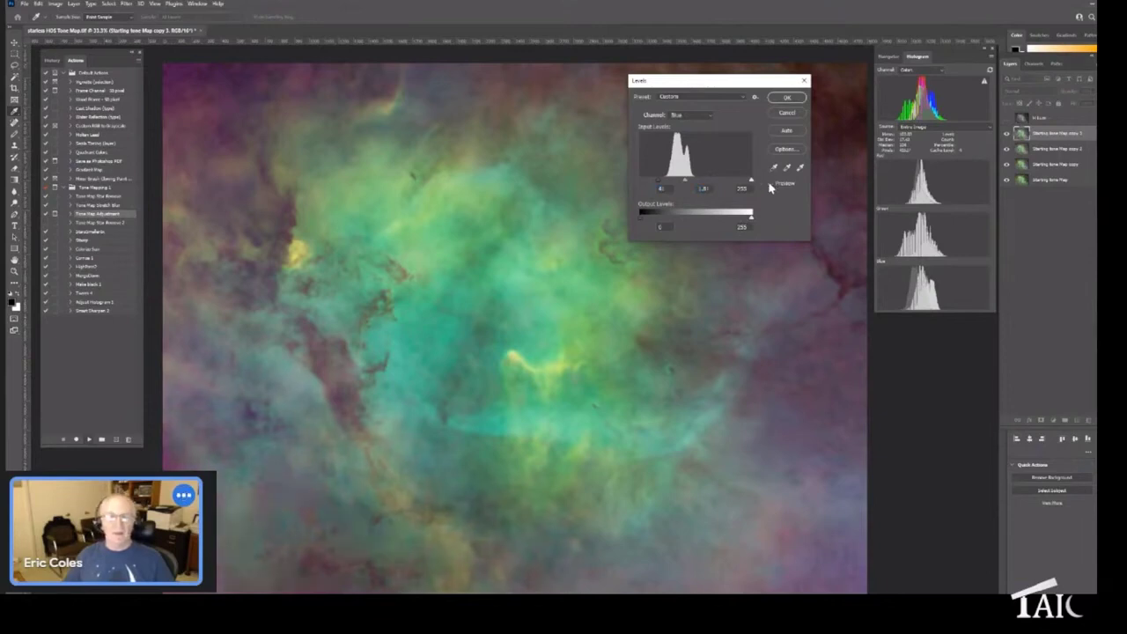
pyautogui.click(786, 97)
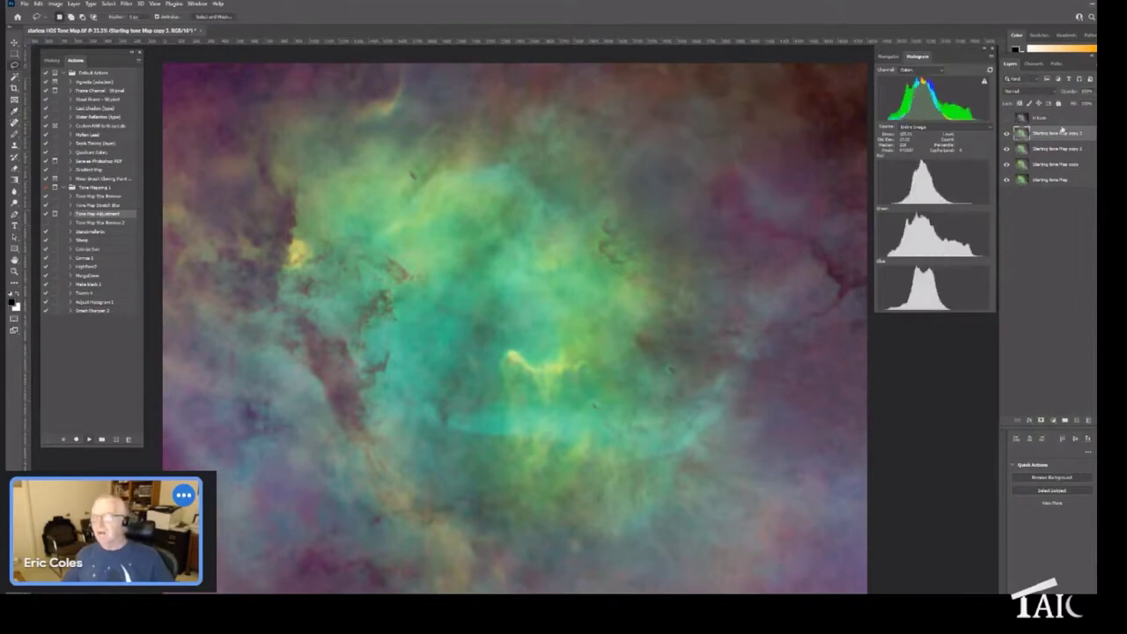
# Step: Duplicate the Starting tone Map copy 3 layer and lasso around the bright green central nebula
pyautogui.moveTo(1065, 134); pyautogui.dragTo(1076, 421)
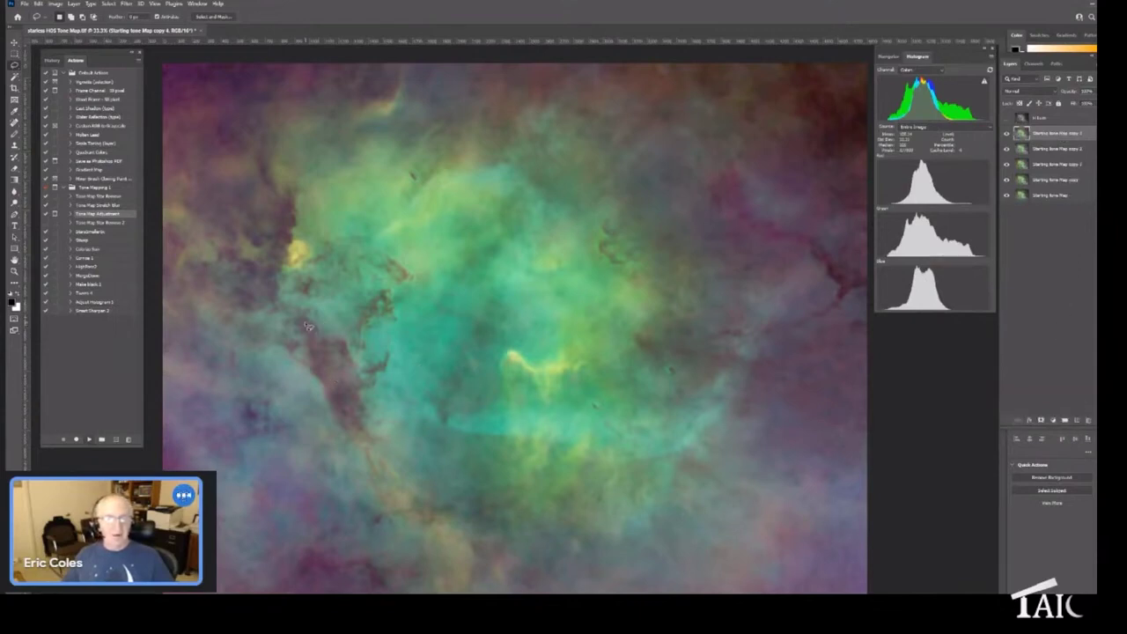
pyautogui.moveTo(284, 269)
pyautogui.mouseDown()
pyautogui.moveTo(283, 140)
pyautogui.moveTo(304, 123)
pyautogui.moveTo(433, 120)
pyautogui.moveTo(565, 135)
pyautogui.moveTo(652, 201)
pyautogui.moveTo(700, 259)
pyautogui.moveTo(717, 300)
pyautogui.moveTo(715, 437)
pyautogui.moveTo(699, 478)
pyautogui.moveTo(654, 520)
pyautogui.moveTo(570, 536)
pyautogui.moveTo(497, 528)
pyautogui.moveTo(401, 495)
pyautogui.mouseUp()
pyautogui.moveTo(361, 431); pyautogui.dragTo(282, 275)
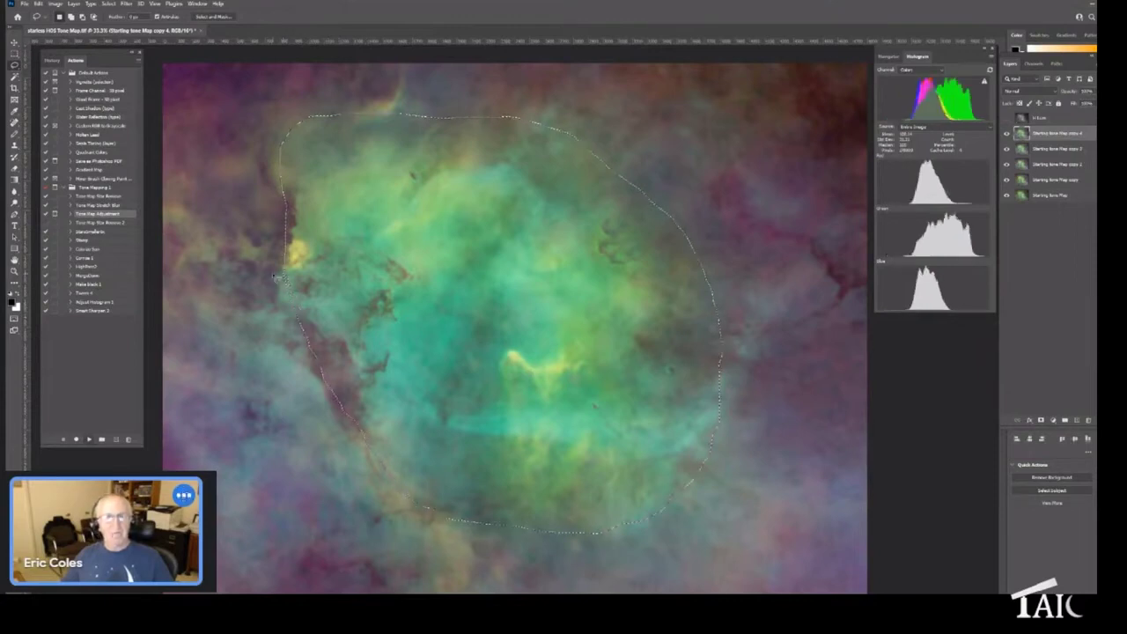
# Step: Feather the central nebula selection by 400 pixels and hide its outline
pyautogui.click(108, 5)
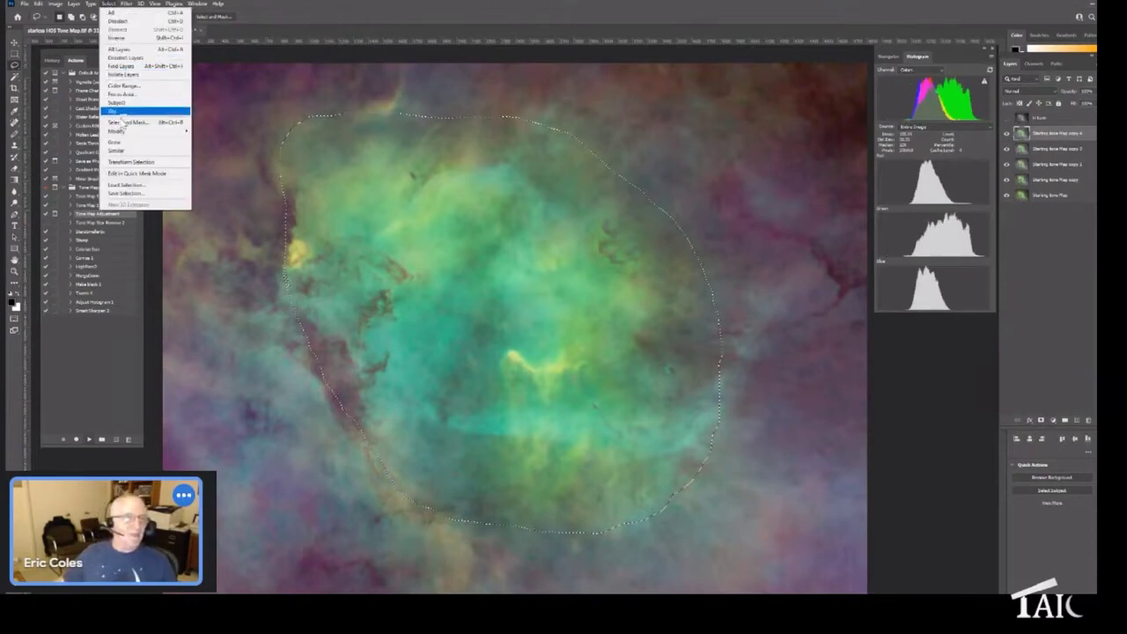
pyautogui.moveTo(141, 132)
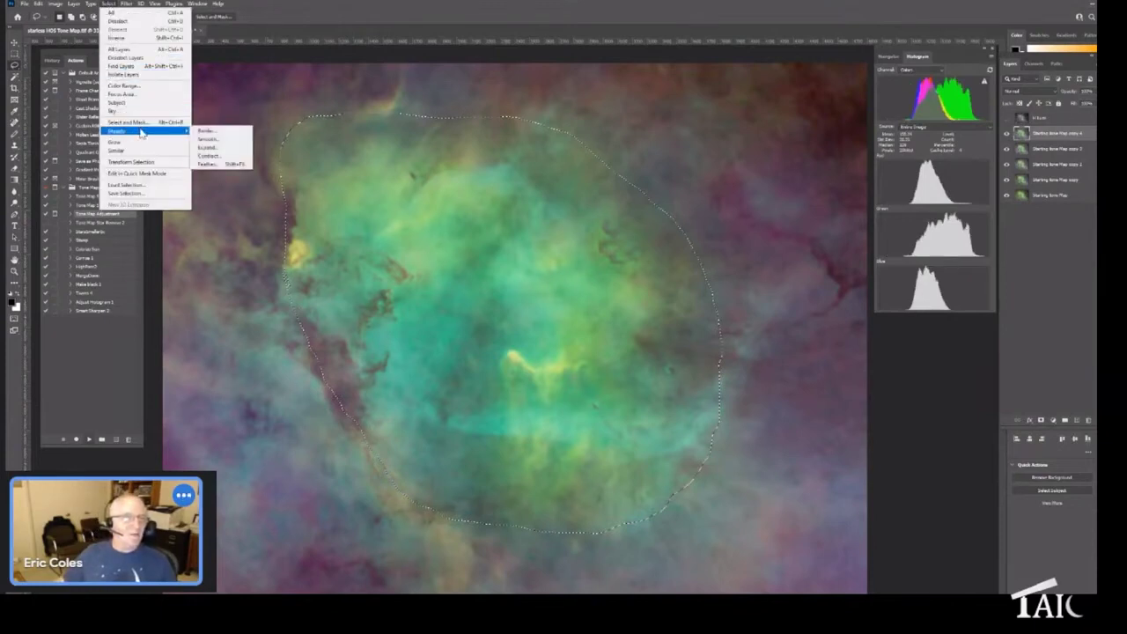
pyautogui.click(215, 165)
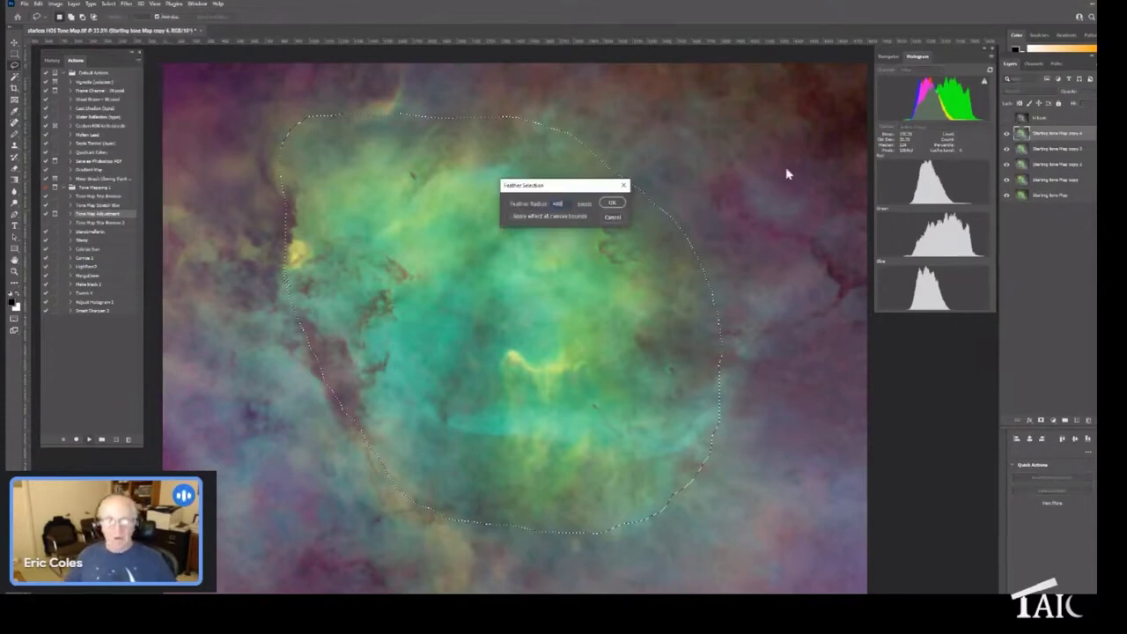
pyautogui.press('Return')
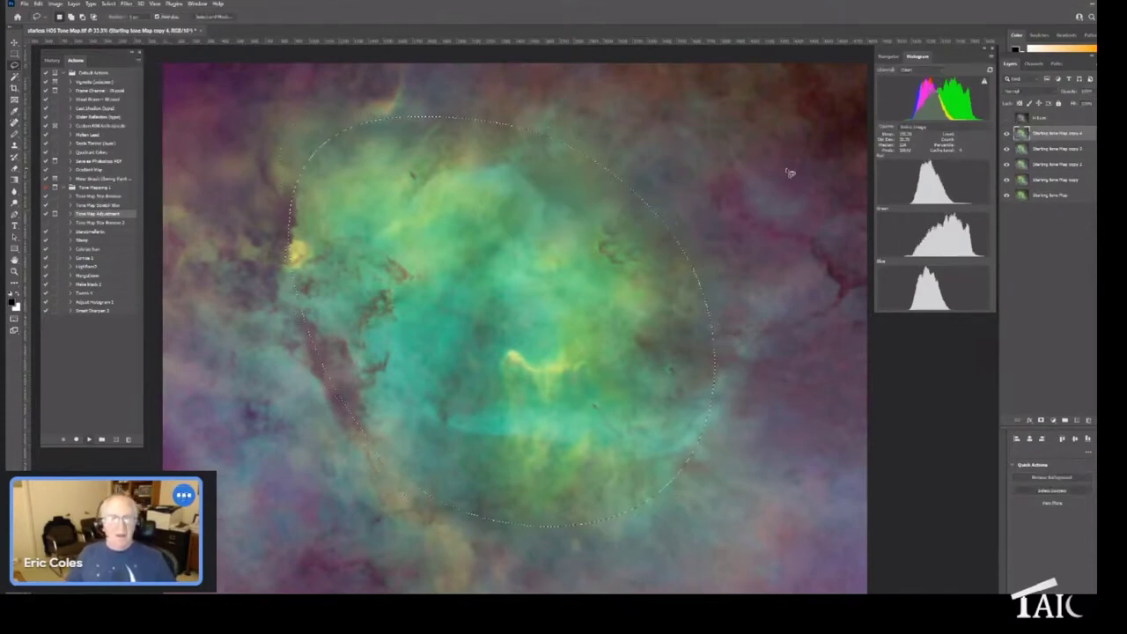
pyautogui.hotkey('ctrl', 'h')
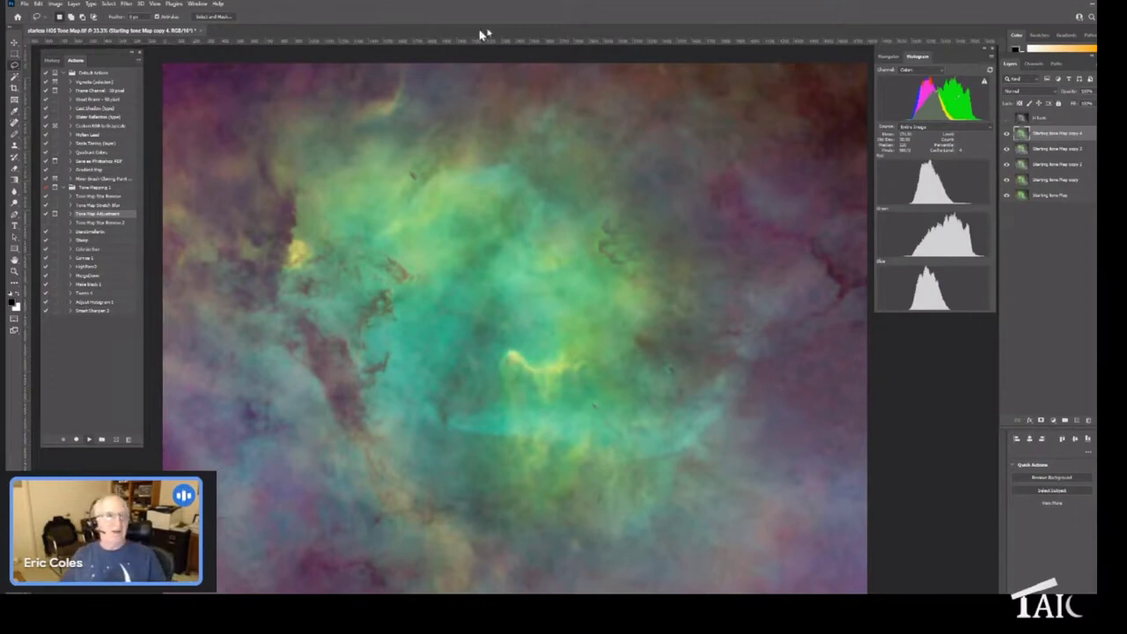
# Step: Open Levels for the central nebula selection, raise the Red channel's black input, and brighten its midtones
pyautogui.click(56, 4)
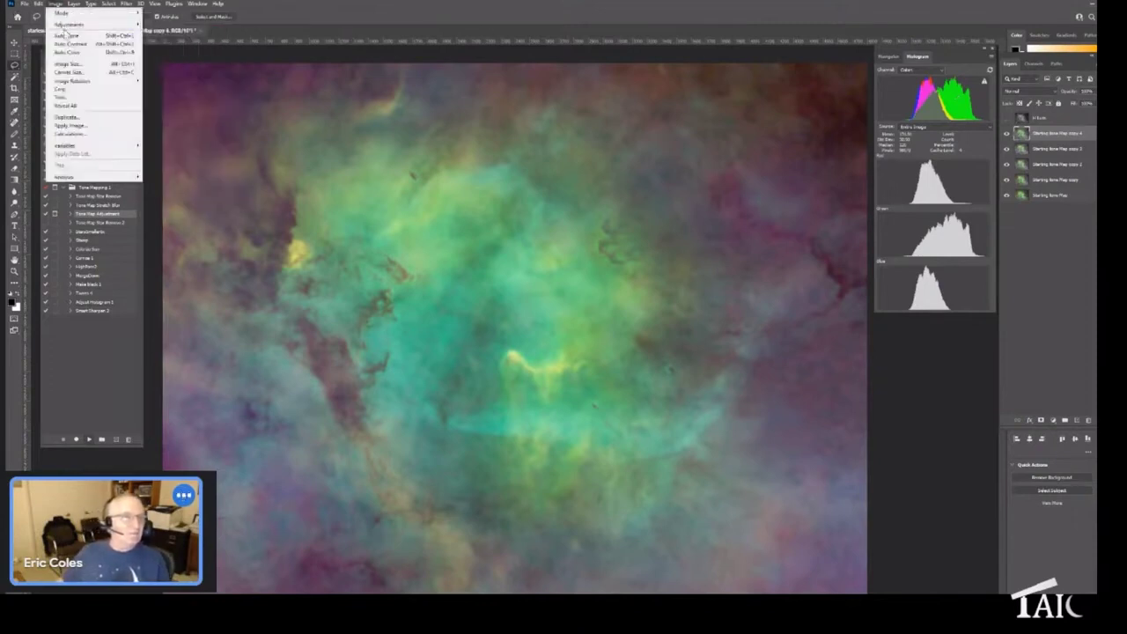
pyautogui.moveTo(89, 26)
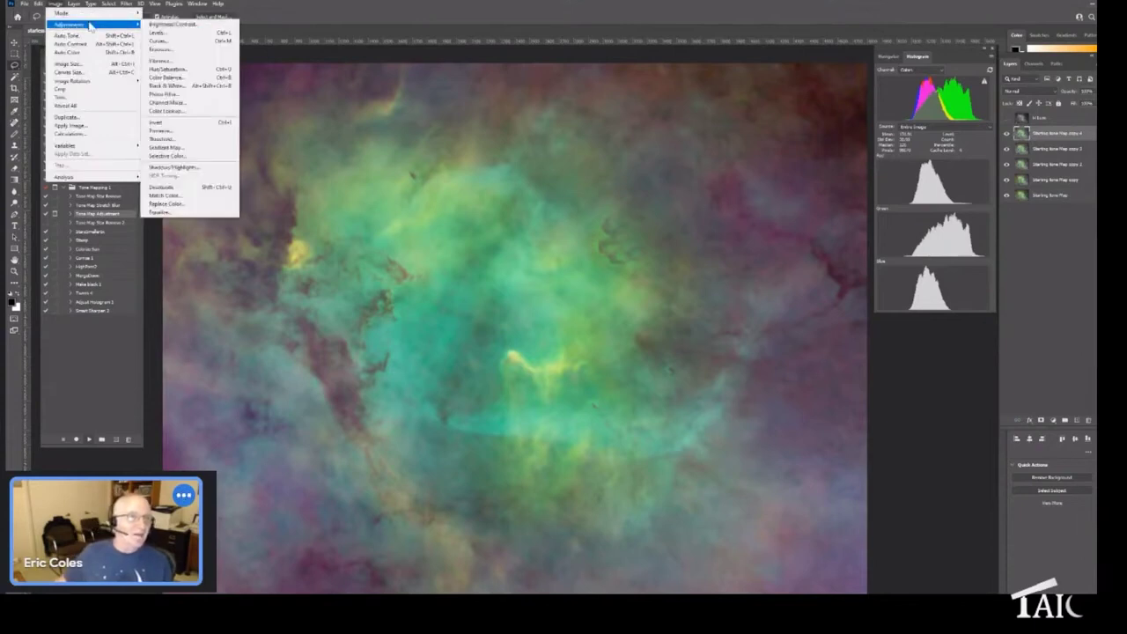
pyautogui.click(157, 33)
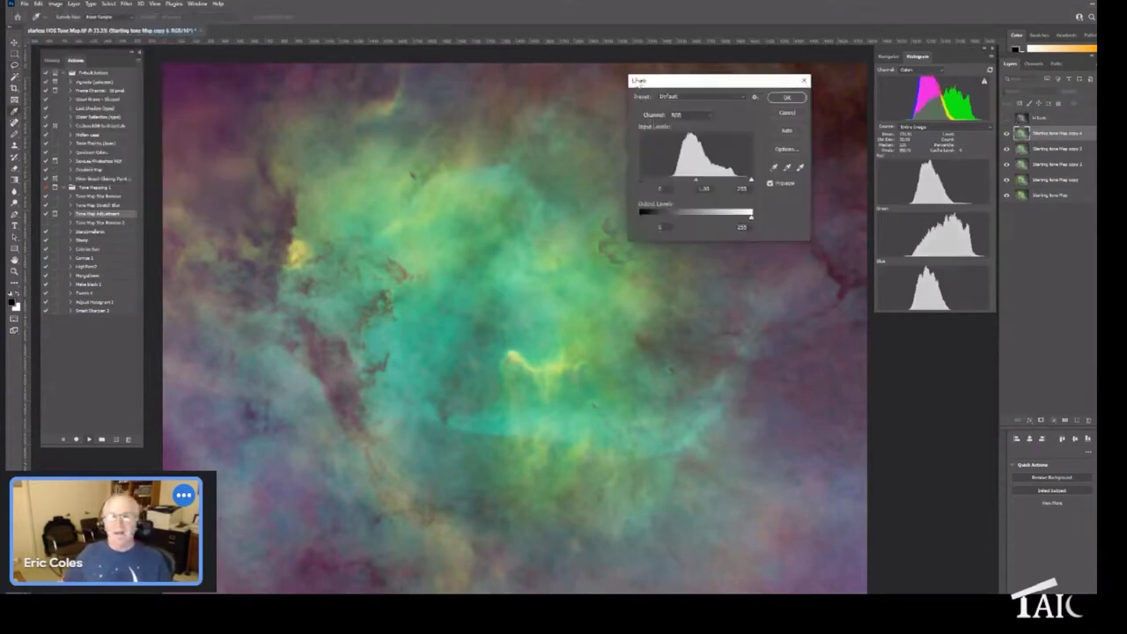
pyautogui.click(709, 117)
pyautogui.click(671, 130)
pyautogui.moveTo(640, 180); pyautogui.dragTo(700, 185)
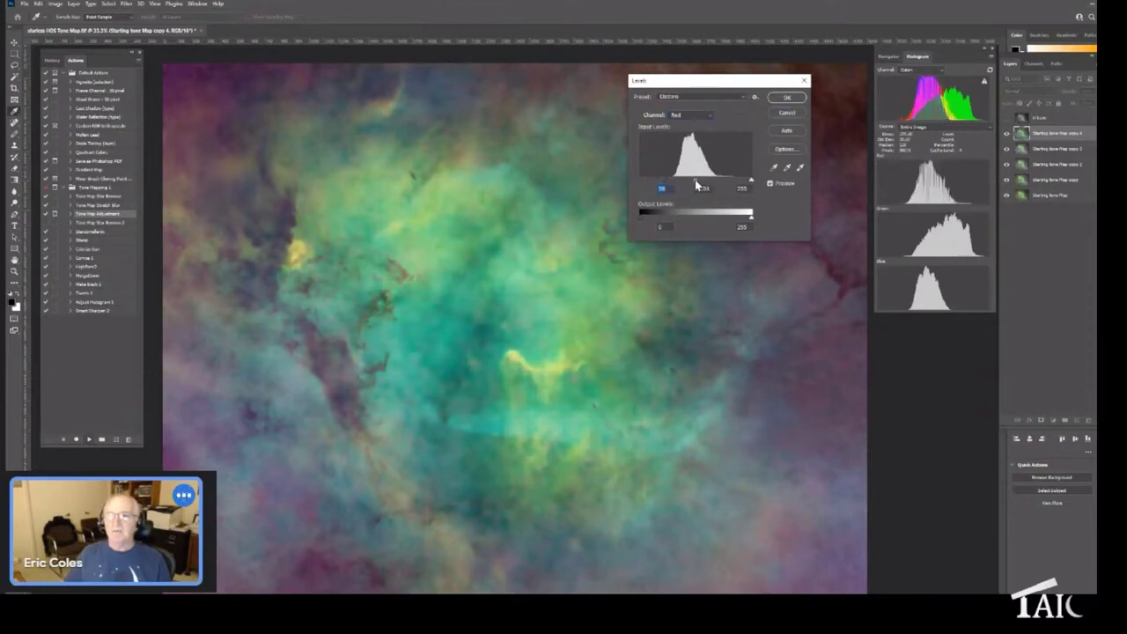
# Step: Raise the Green channel's black input in Levels to reduce the green cast over the central nebula
pyautogui.click(711, 118)
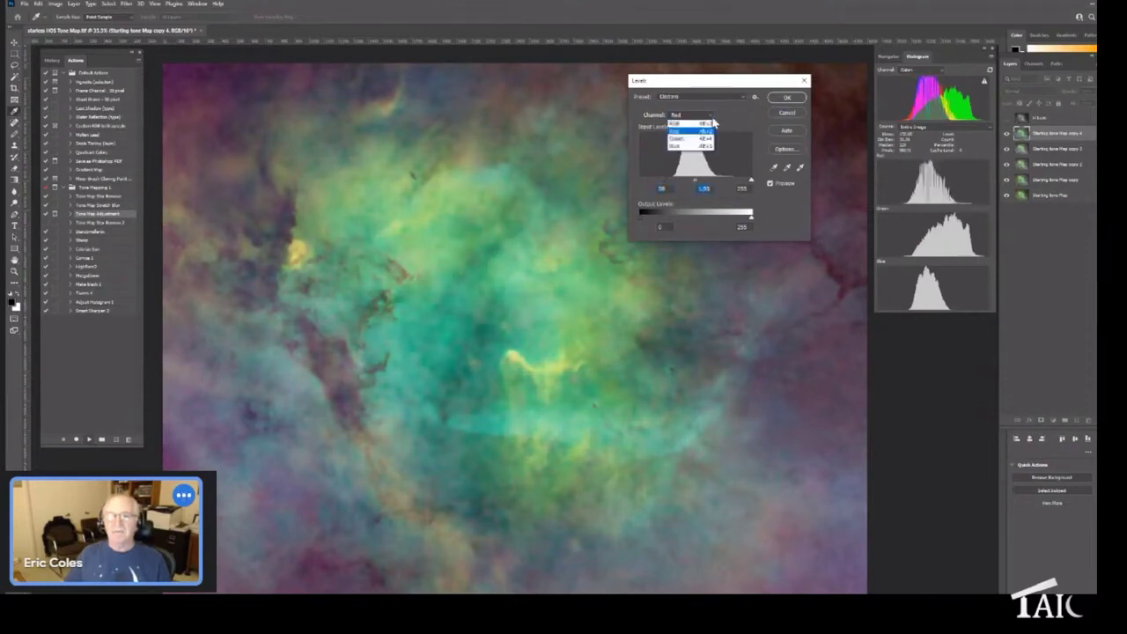
pyautogui.click(689, 139)
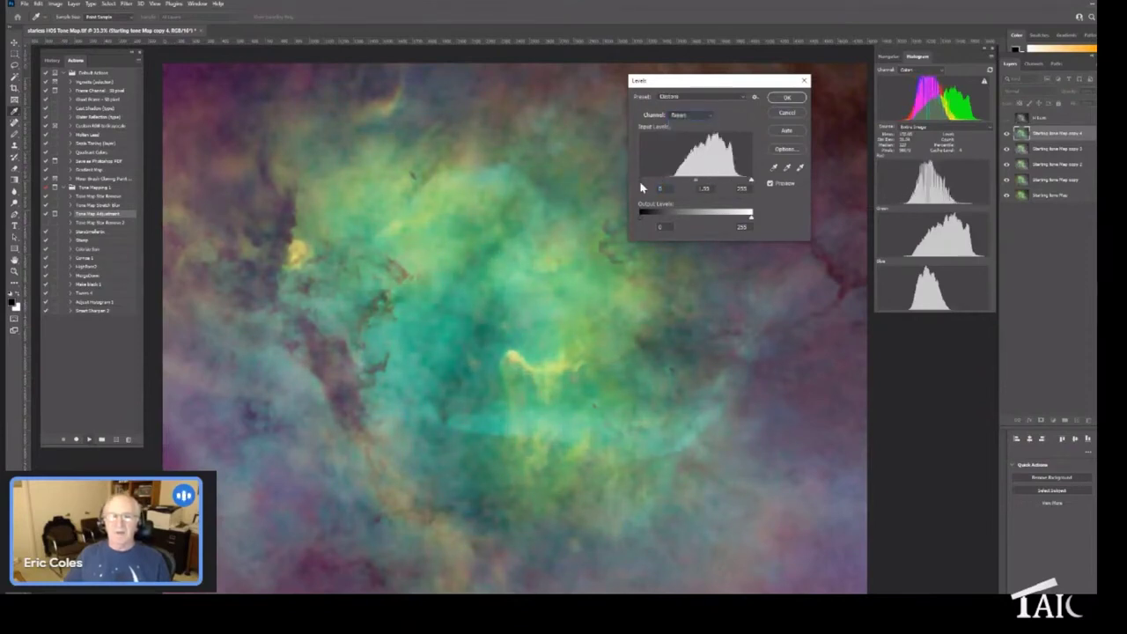
pyautogui.moveTo(643, 180); pyautogui.dragTo(670, 182)
# Step: Raise the Blue channel's black input, brighten its midtones, and compare the central nebula with the Levels preview off and on
pyautogui.click(712, 117)
pyautogui.click(691, 149)
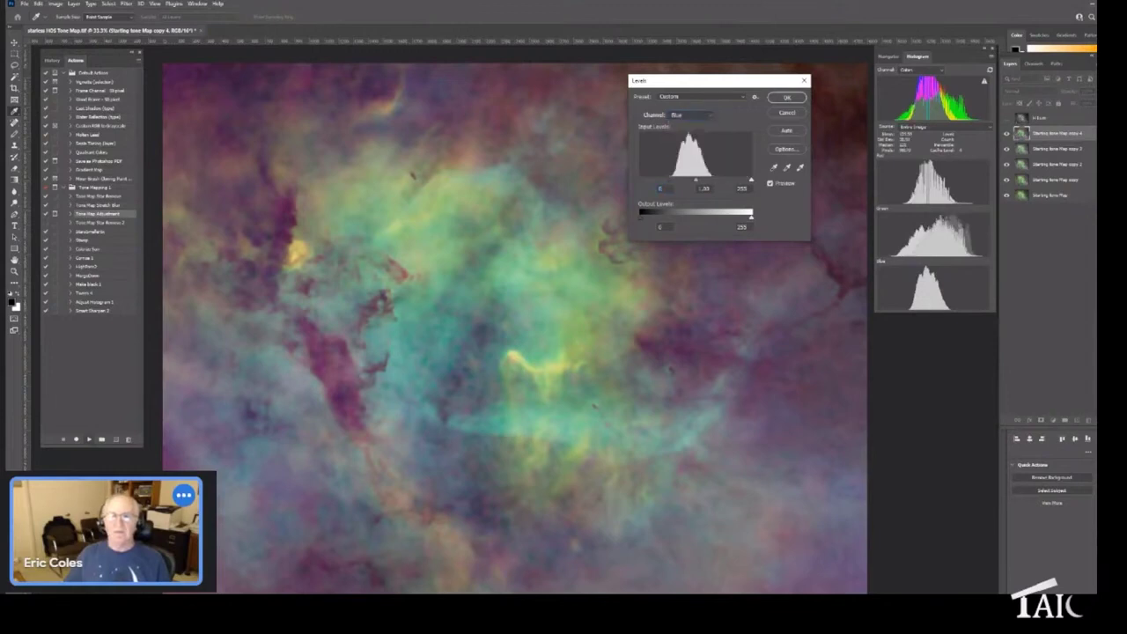
pyautogui.moveTo(641, 183); pyautogui.dragTo(690, 185)
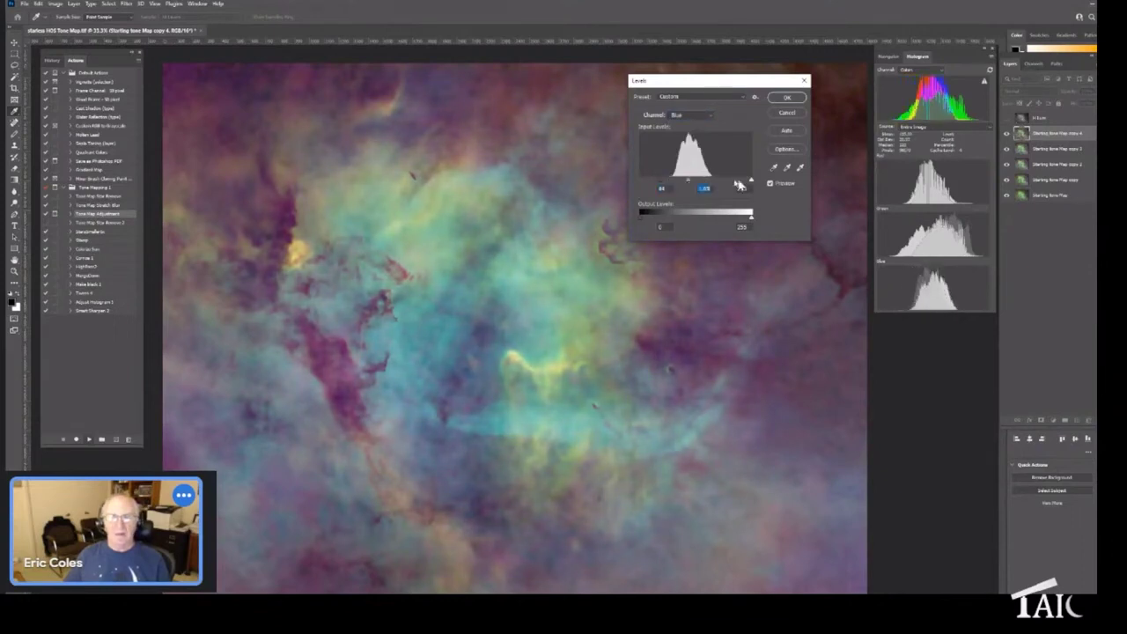
pyautogui.click(771, 184)
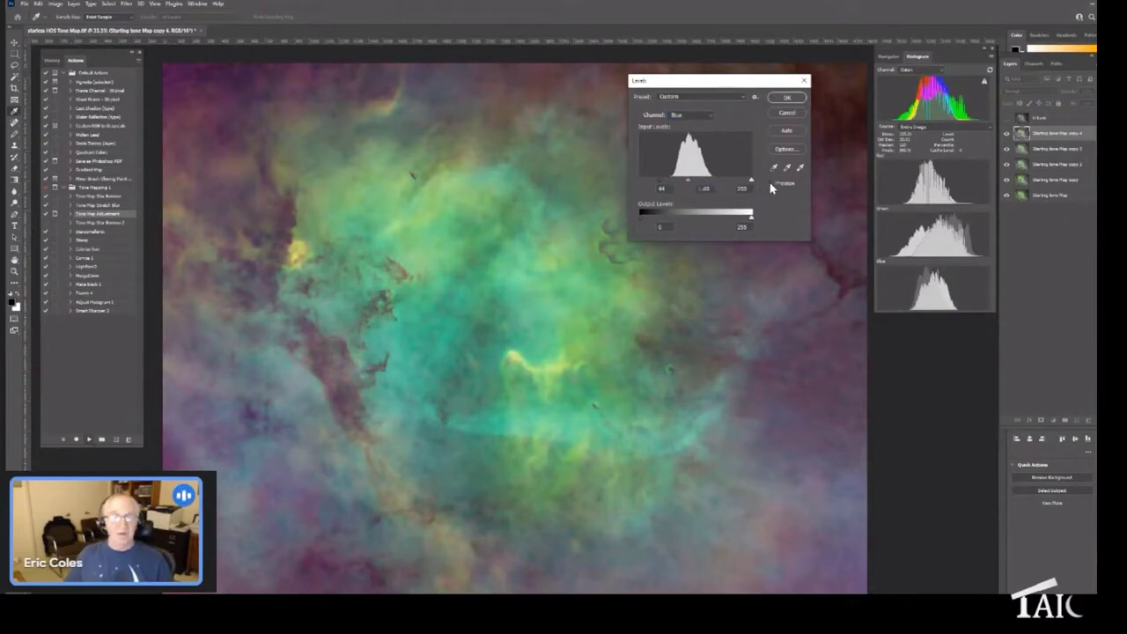
pyautogui.click(770, 184)
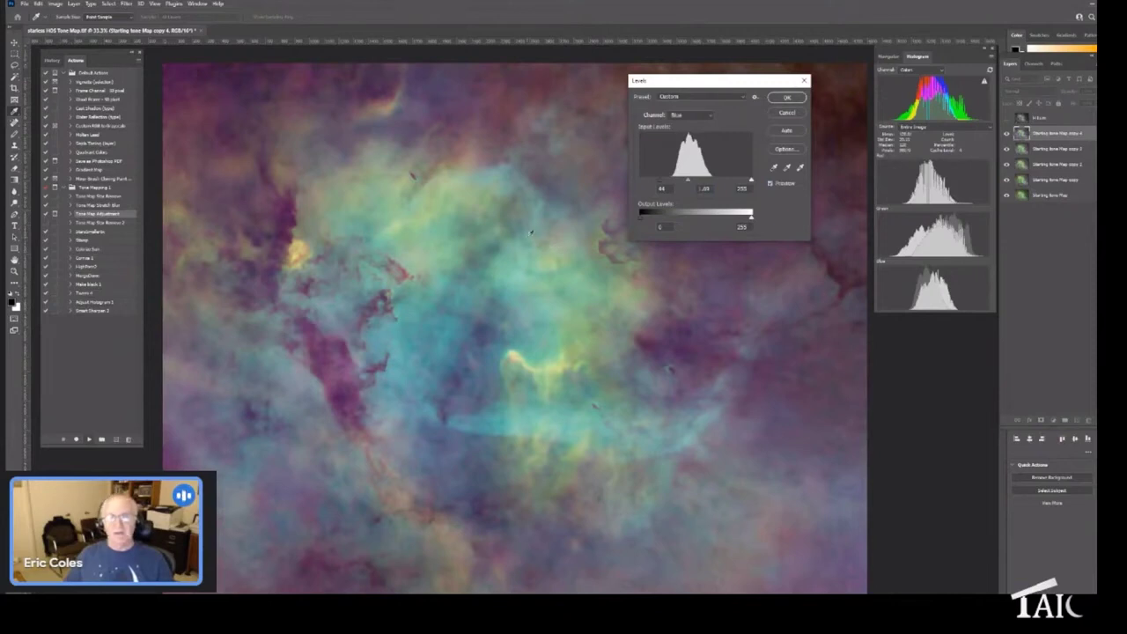
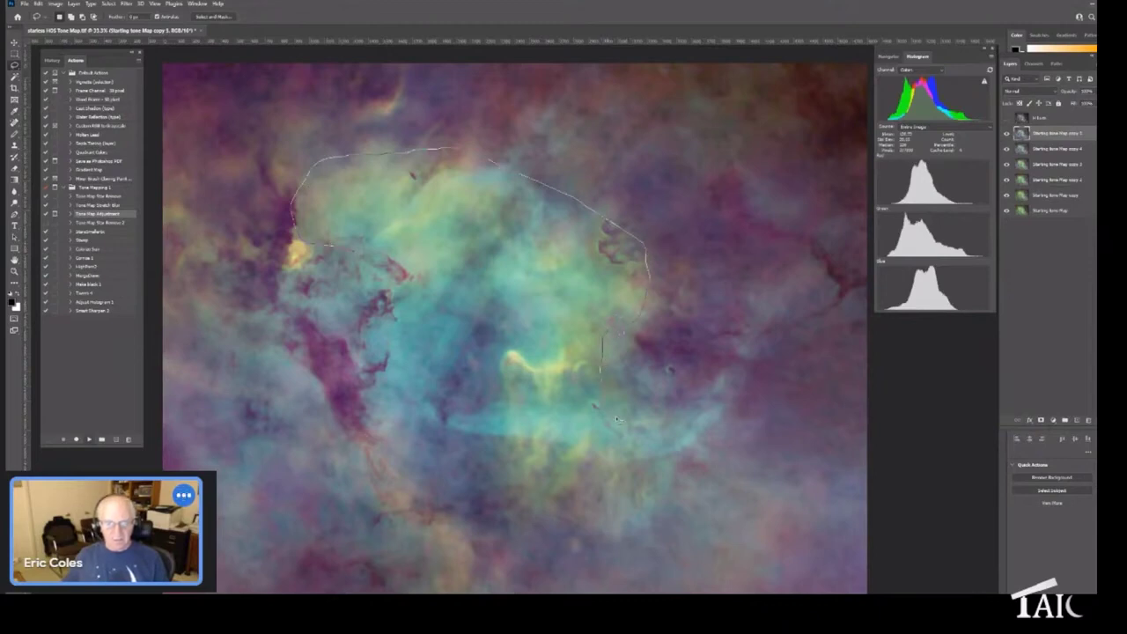
# Step: Lasso the yellow-green band curving from the nebula's upper left through the bright central ridge on Starting tone Map copy 5
pyautogui.moveTo(645, 456)
pyautogui.mouseDown()
pyautogui.moveTo(590, 514)
pyautogui.moveTo(562, 511)
pyautogui.moveTo(519, 465)
pyautogui.mouseUp()
pyautogui.moveTo(490, 396); pyautogui.dragTo(534, 344)
pyautogui.moveTo(433, 265); pyautogui.dragTo(360, 252)
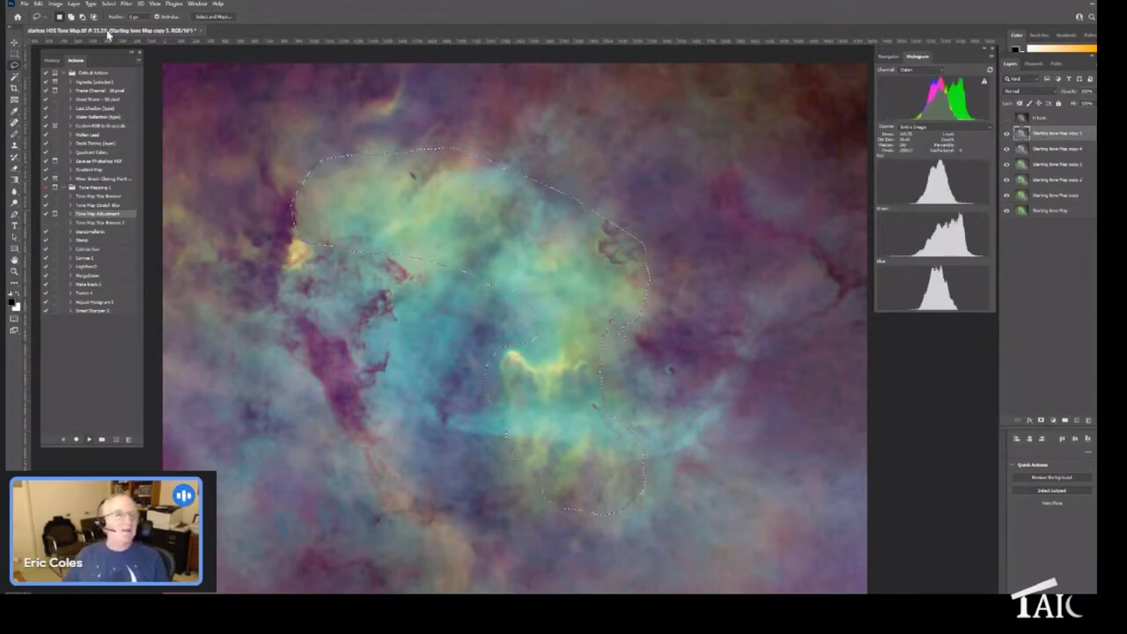
# Step: Feather the curved band selection by 200 pixels and hide its outline
pyautogui.click(108, 4)
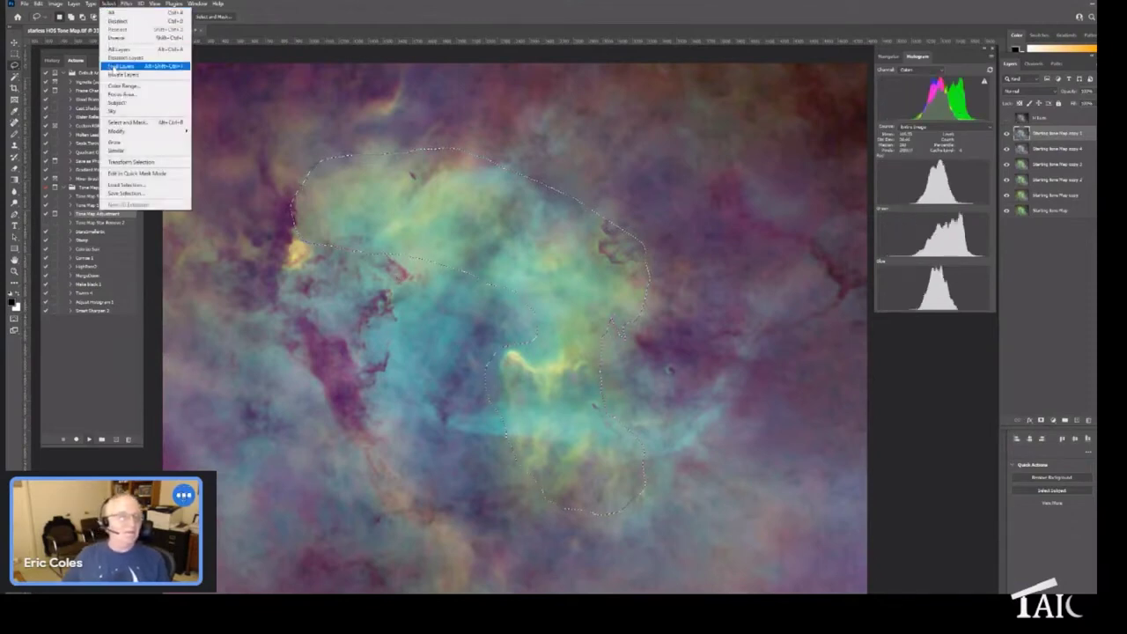
pyautogui.moveTo(151, 132)
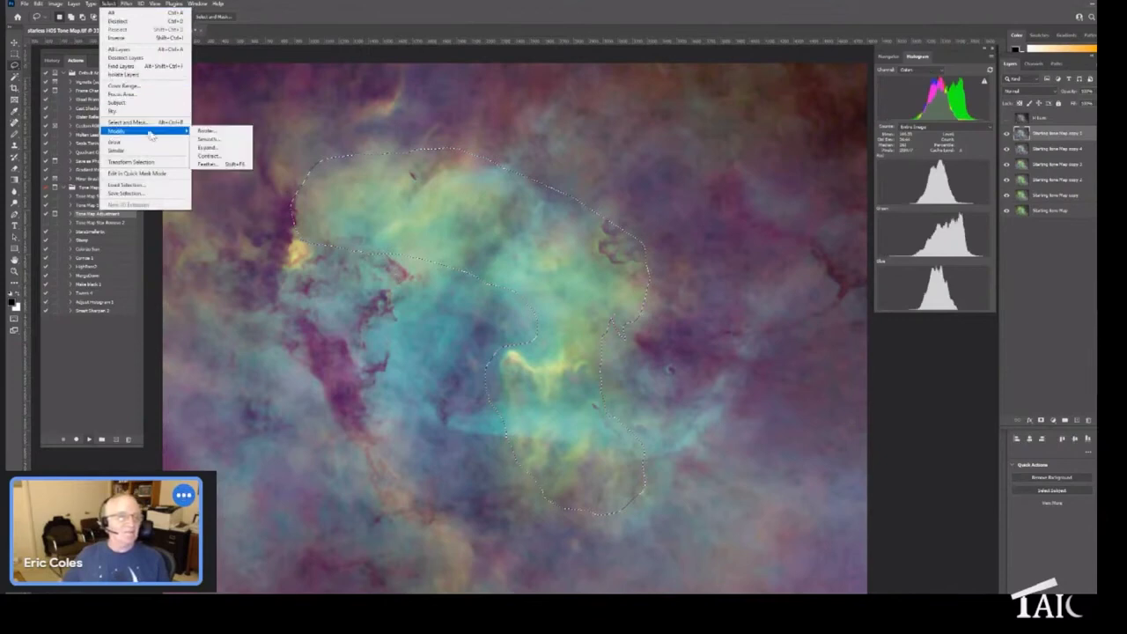
pyautogui.click(206, 165)
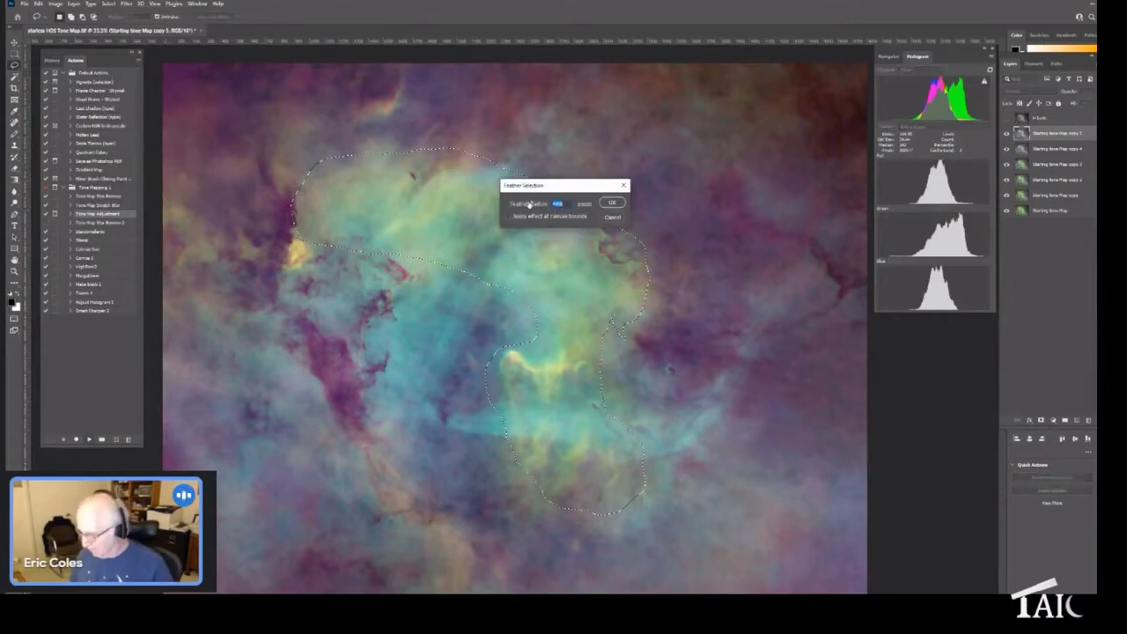
pyautogui.write('2')
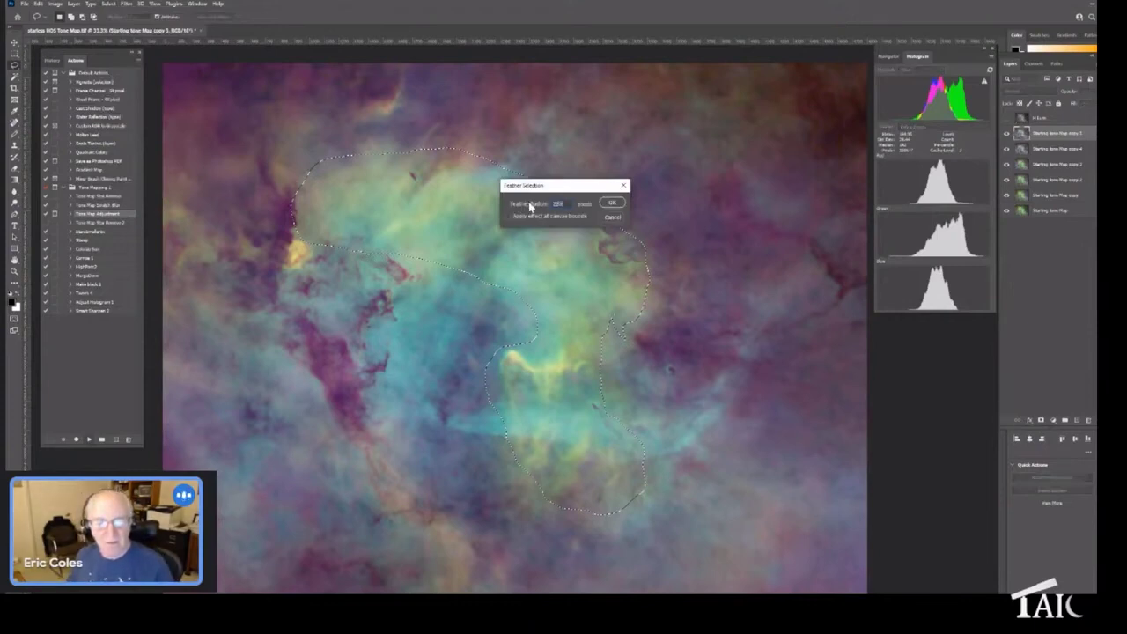
pyautogui.press('Return')
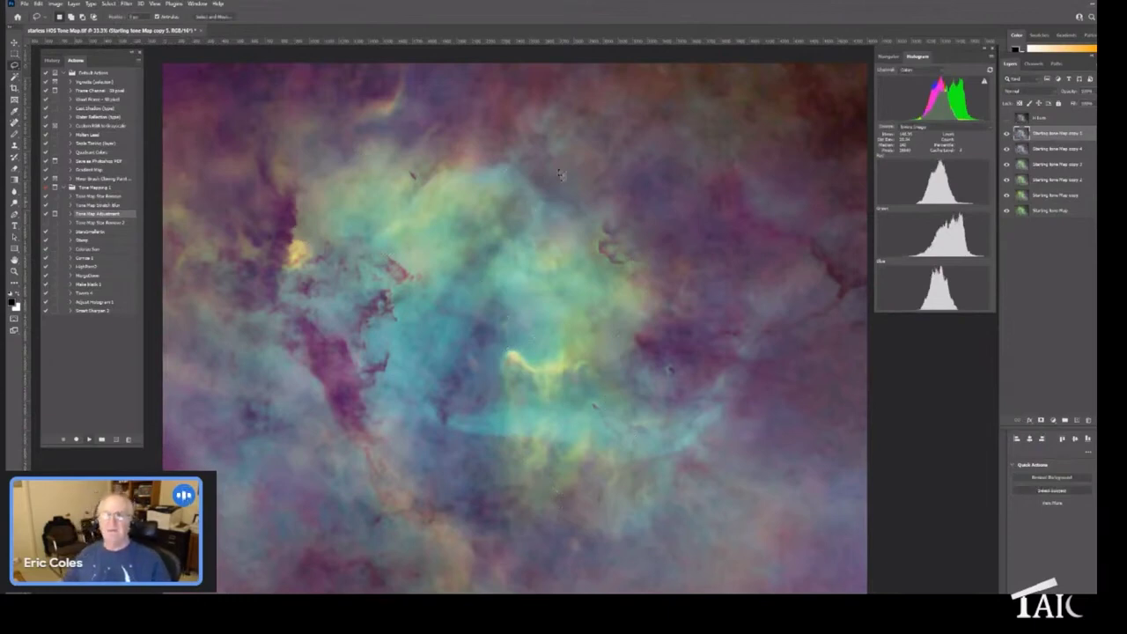
# Step: Open Levels for the curved band selection, raise the Red channel's black input, and brighten its midtones
pyautogui.click(56, 3)
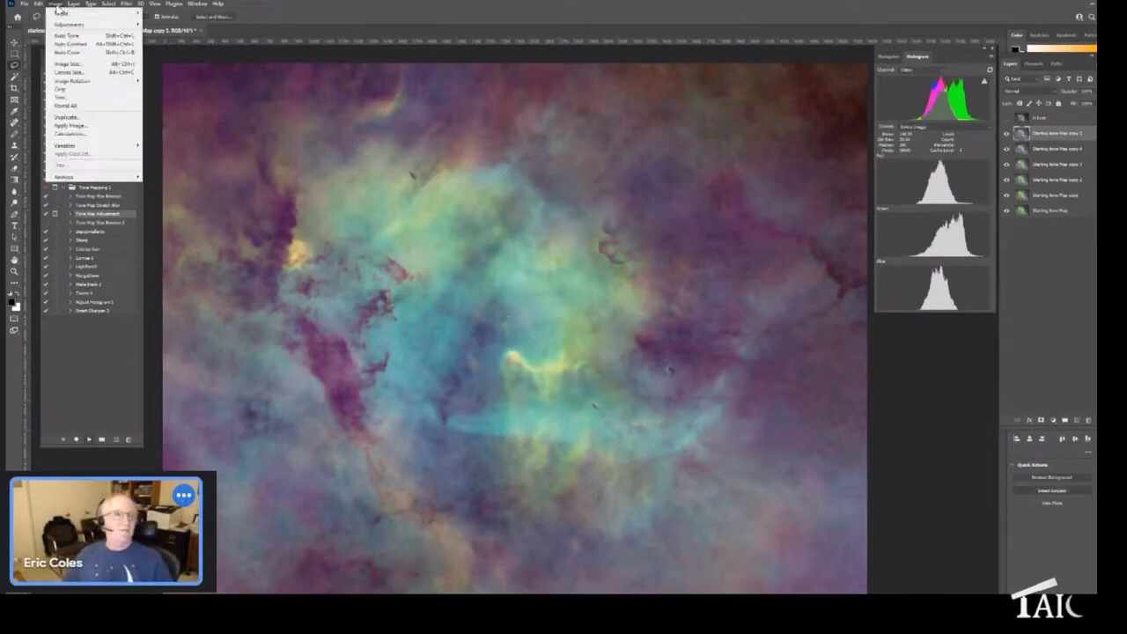
pyautogui.moveTo(58, 25)
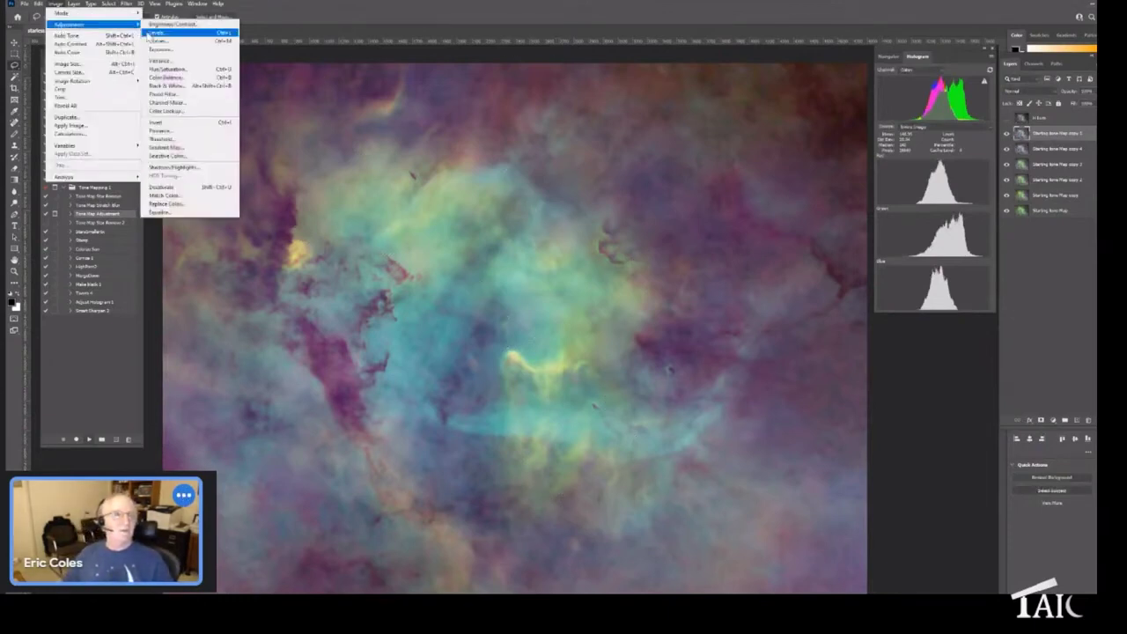
pyautogui.click(165, 32)
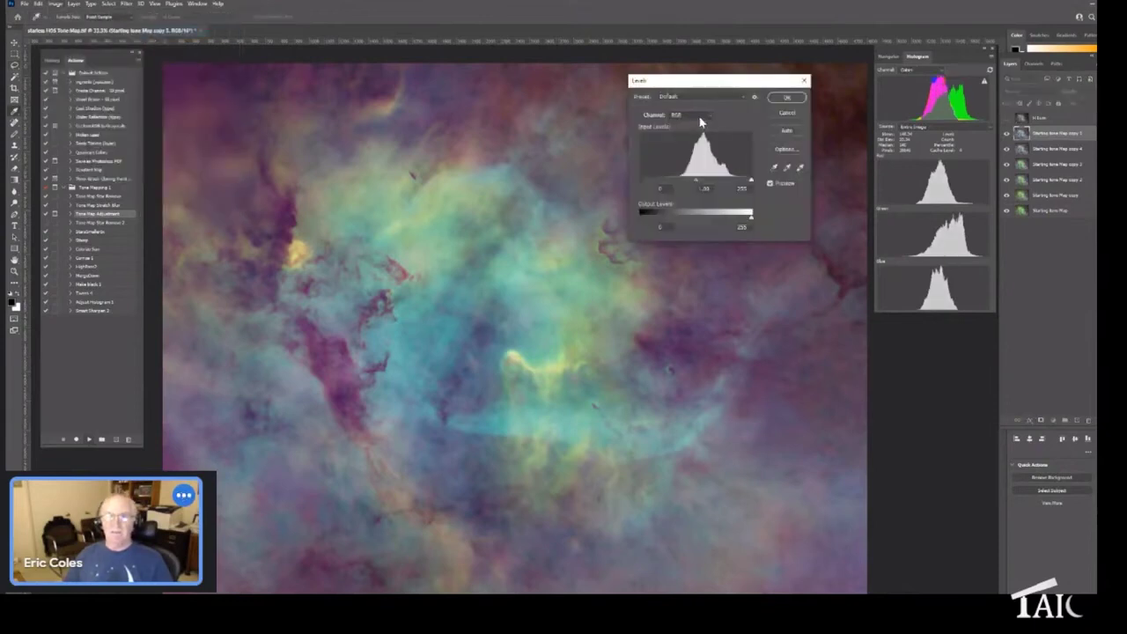
pyautogui.click(704, 116)
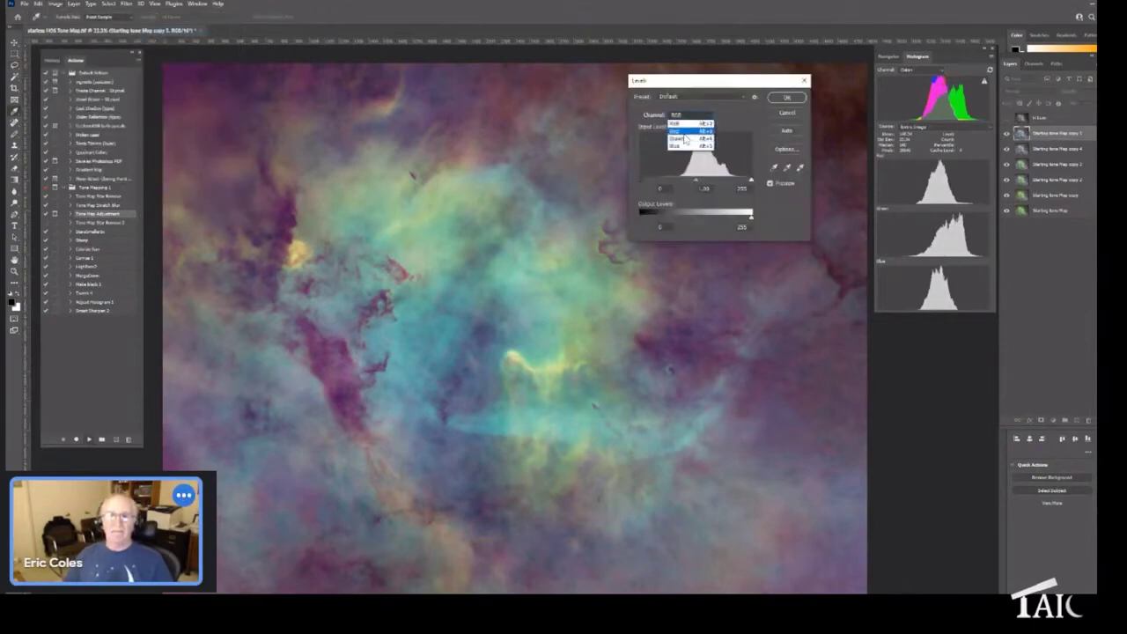
pyautogui.click(685, 133)
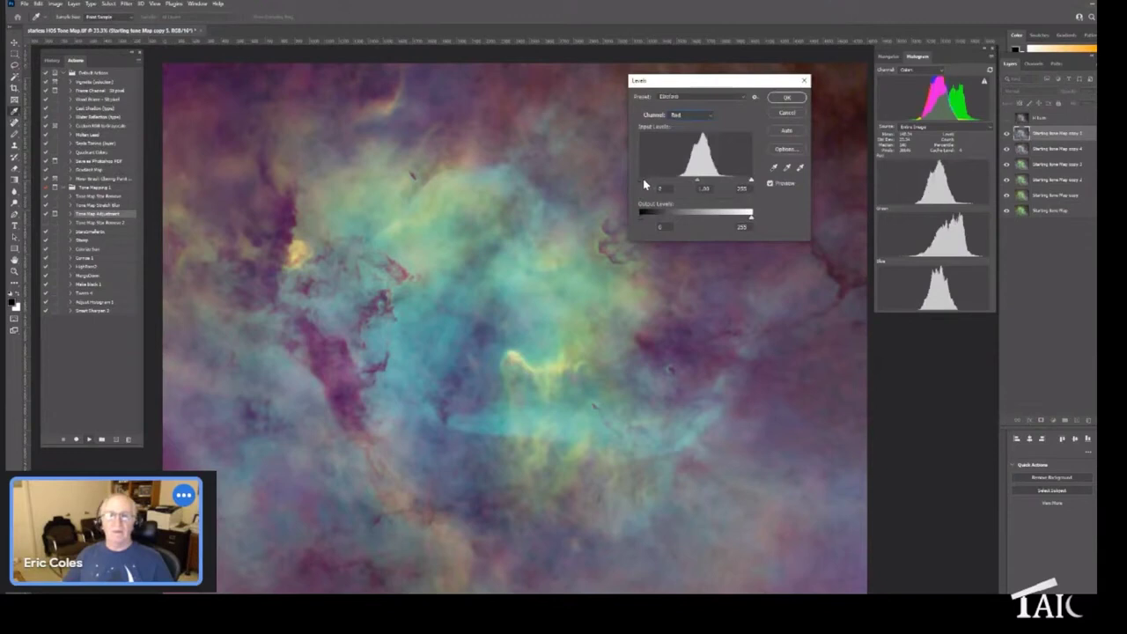
pyautogui.moveTo(643, 183); pyautogui.dragTo(700, 188)
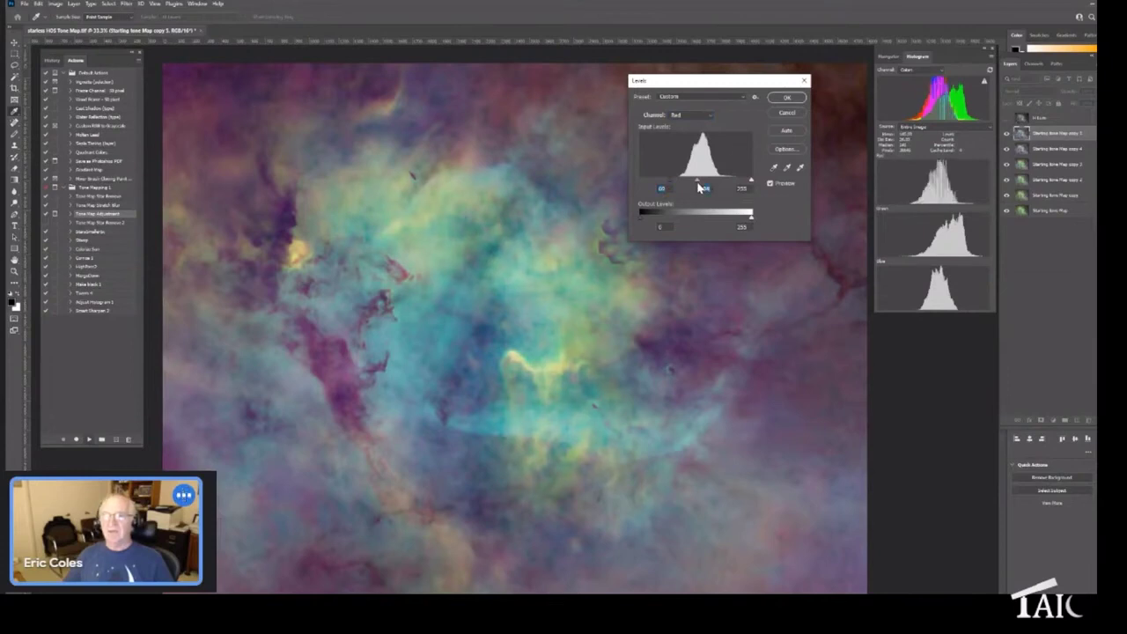
# Step: Raise the Green channel's black input and darken its midtones for the curved band selection
pyautogui.click(711, 117)
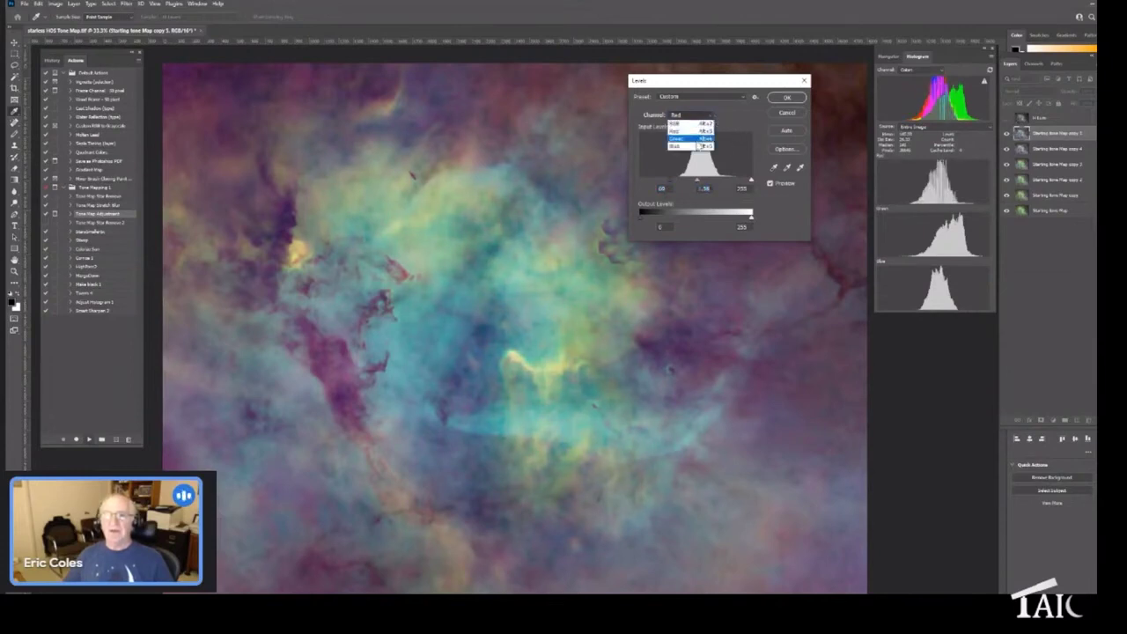
pyautogui.click(689, 141)
pyautogui.moveTo(641, 180); pyautogui.dragTo(670, 185)
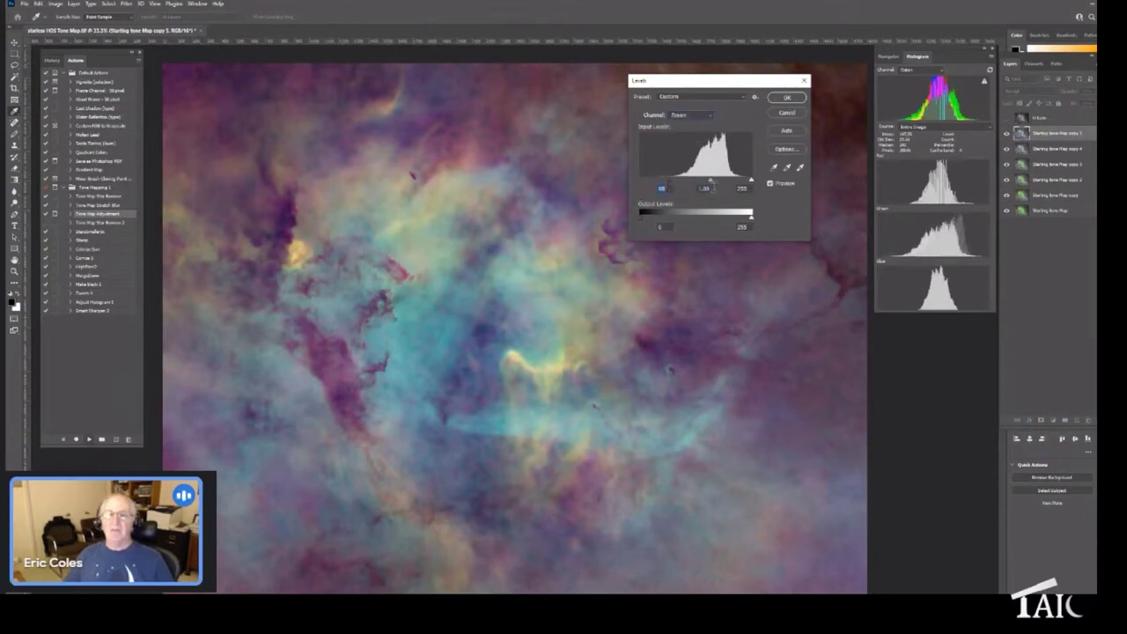
pyautogui.moveTo(709, 181); pyautogui.dragTo(714, 181)
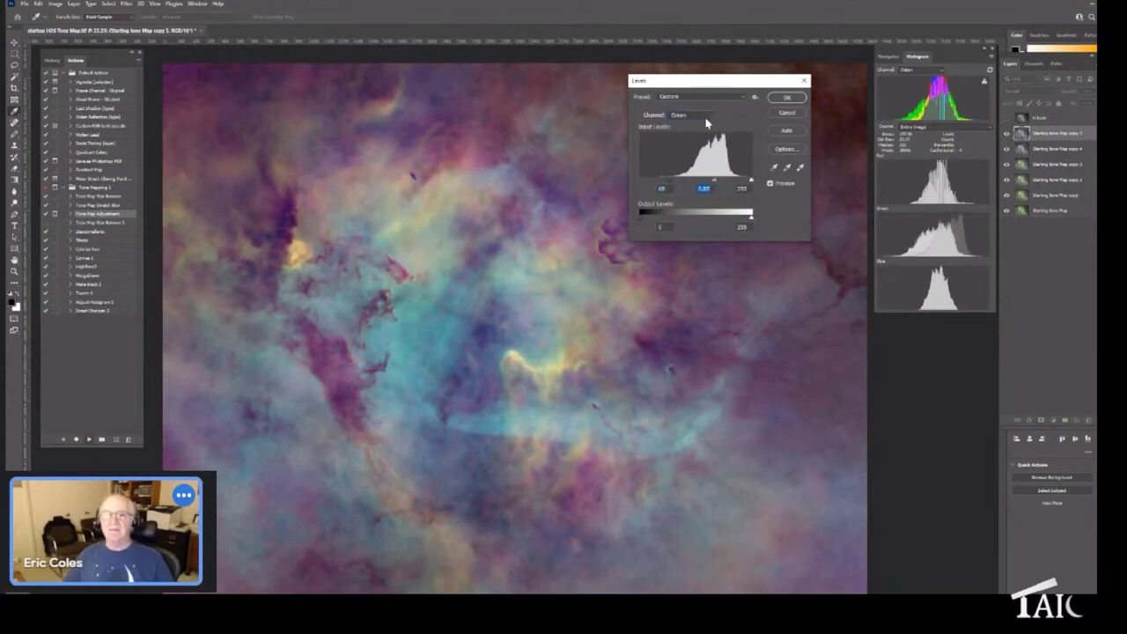
# Step: Raise the Blue channel's black input to 77, brighten its midtones, and compare the curved band with the preview off and on
pyautogui.click(710, 118)
pyautogui.click(683, 147)
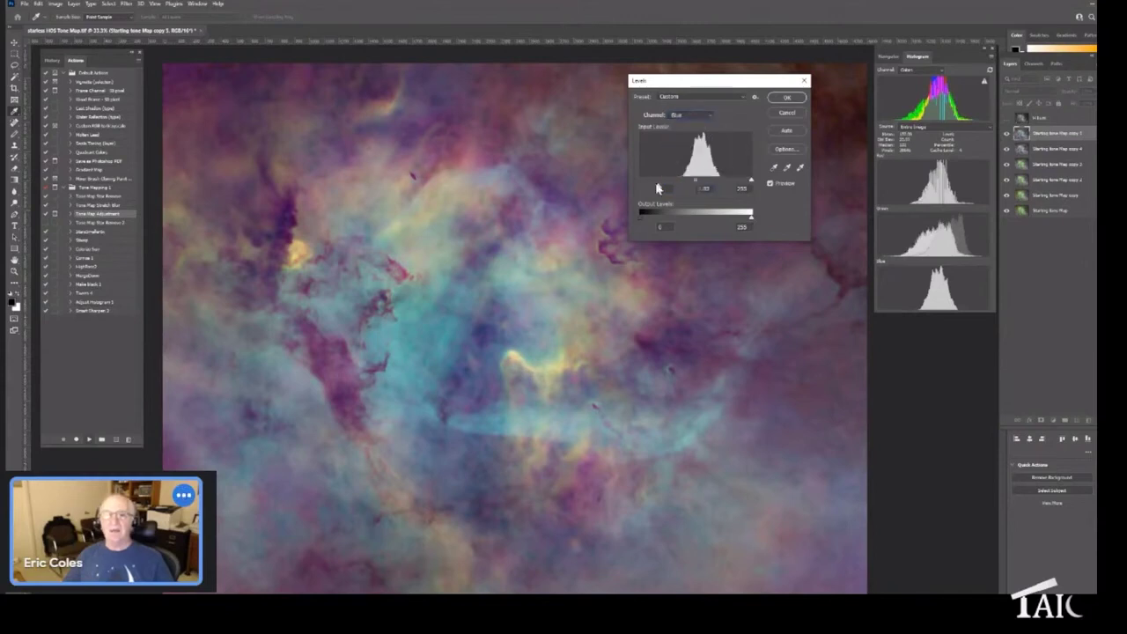
pyautogui.moveTo(648, 185); pyautogui.dragTo(695, 189)
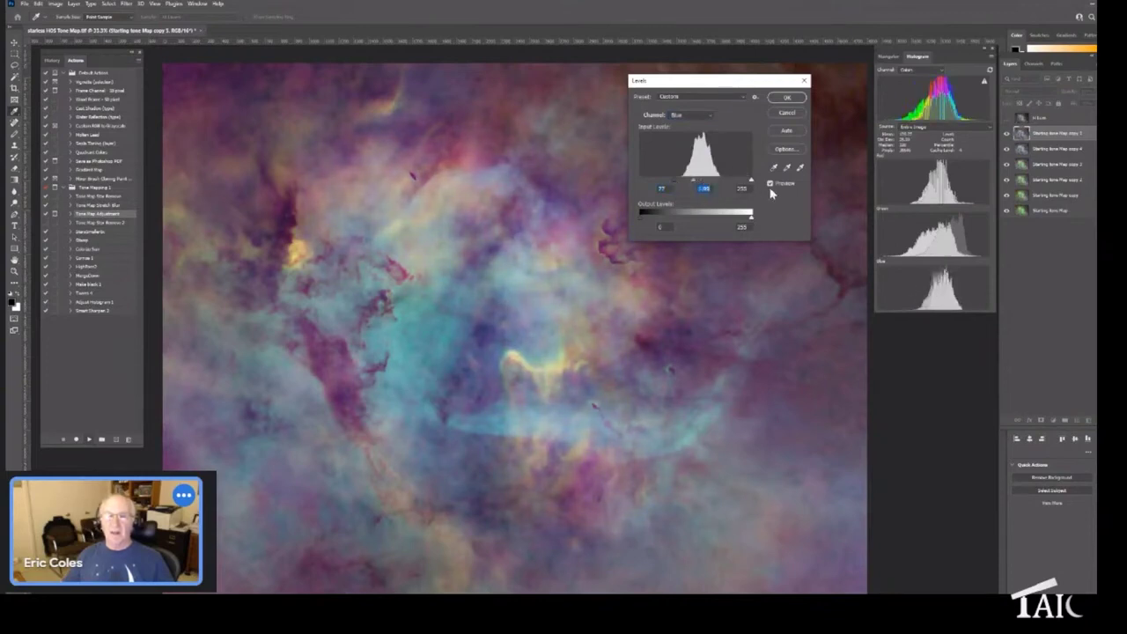
pyautogui.click(769, 183)
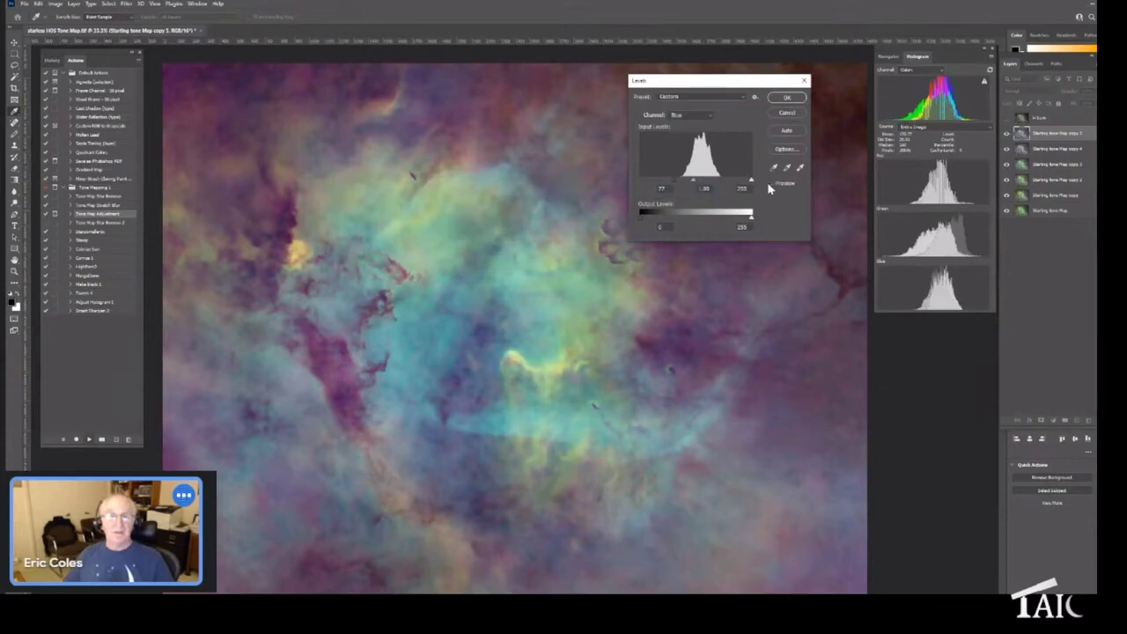
pyautogui.click(769, 184)
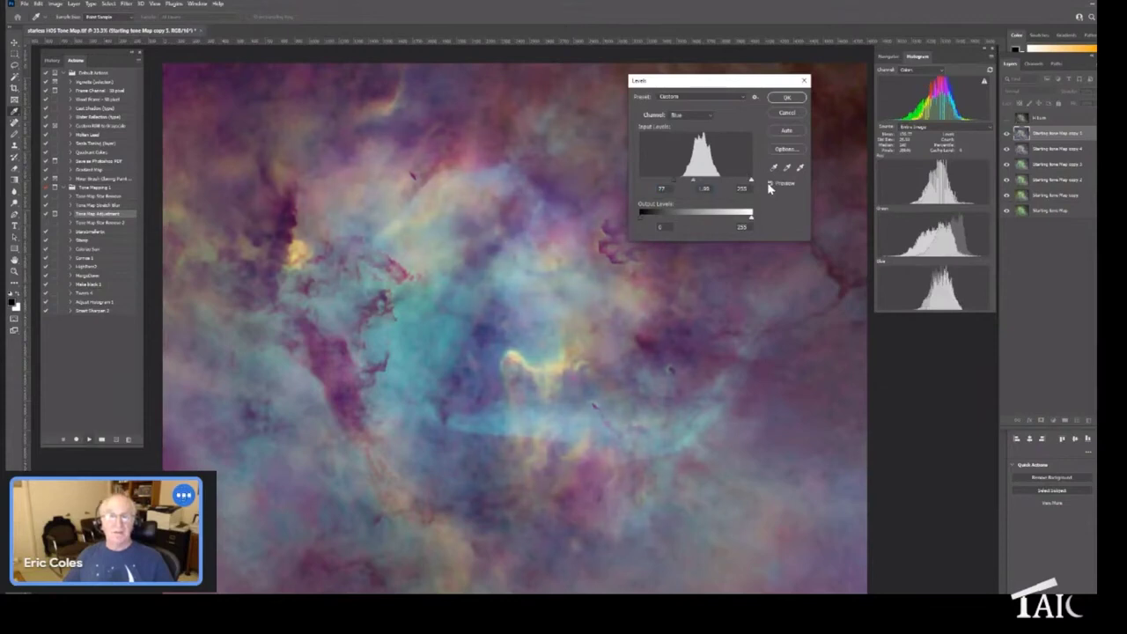
# Step: Apply the curved band's Levels adjustment and lasso the bright arched cloud above the nebula's centre
pyautogui.click(783, 100)
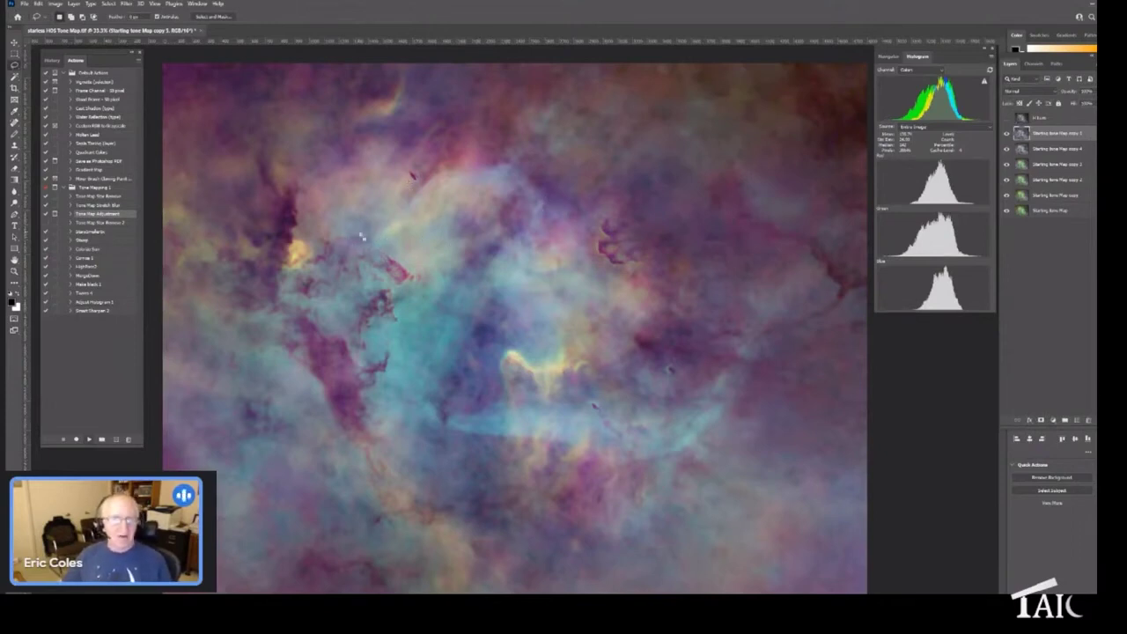
pyautogui.hotkey('ctrl', 'shift', 'd')
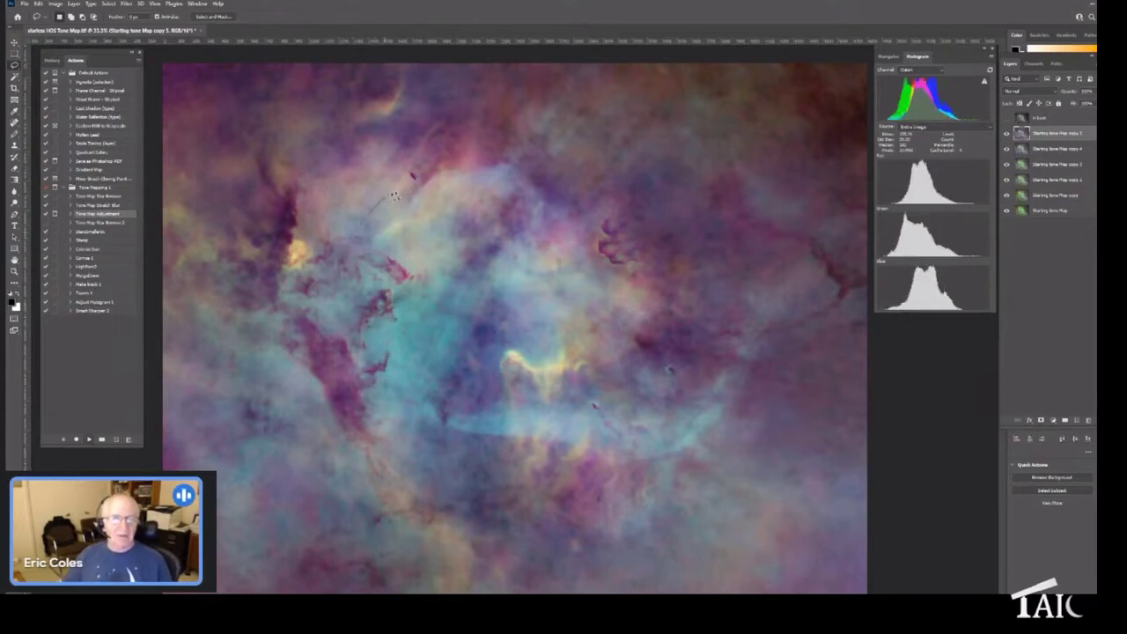
pyautogui.moveTo(448, 163)
pyautogui.mouseDown()
pyautogui.moveTo(508, 160)
pyautogui.moveTo(538, 192)
pyautogui.moveTo(465, 268)
pyautogui.mouseUp()
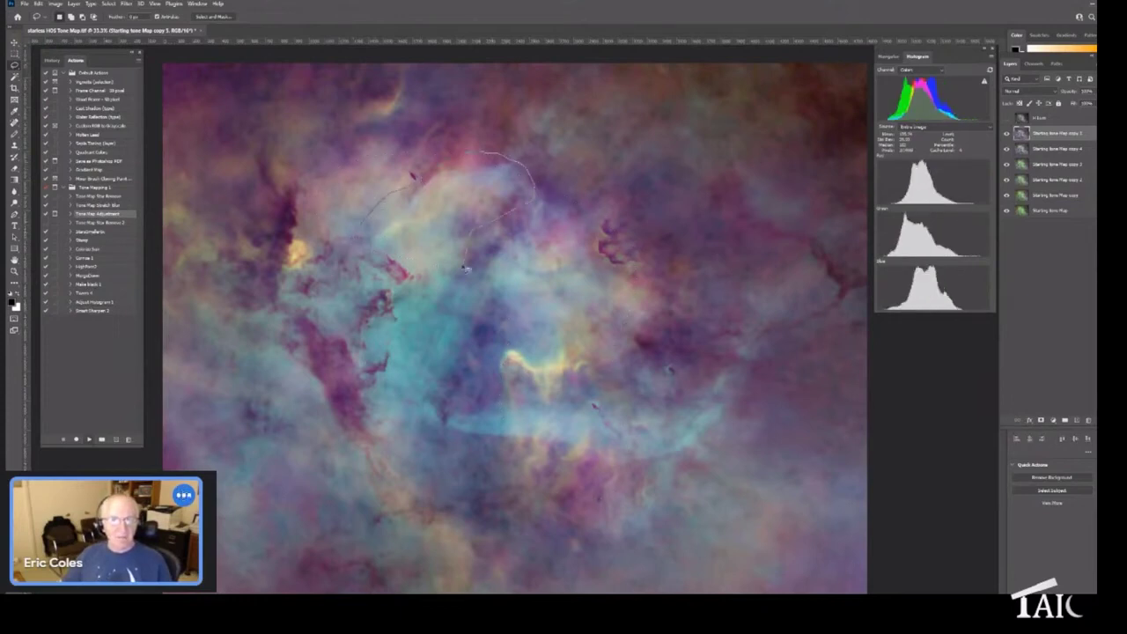
pyautogui.moveTo(352, 238); pyautogui.dragTo(354, 240)
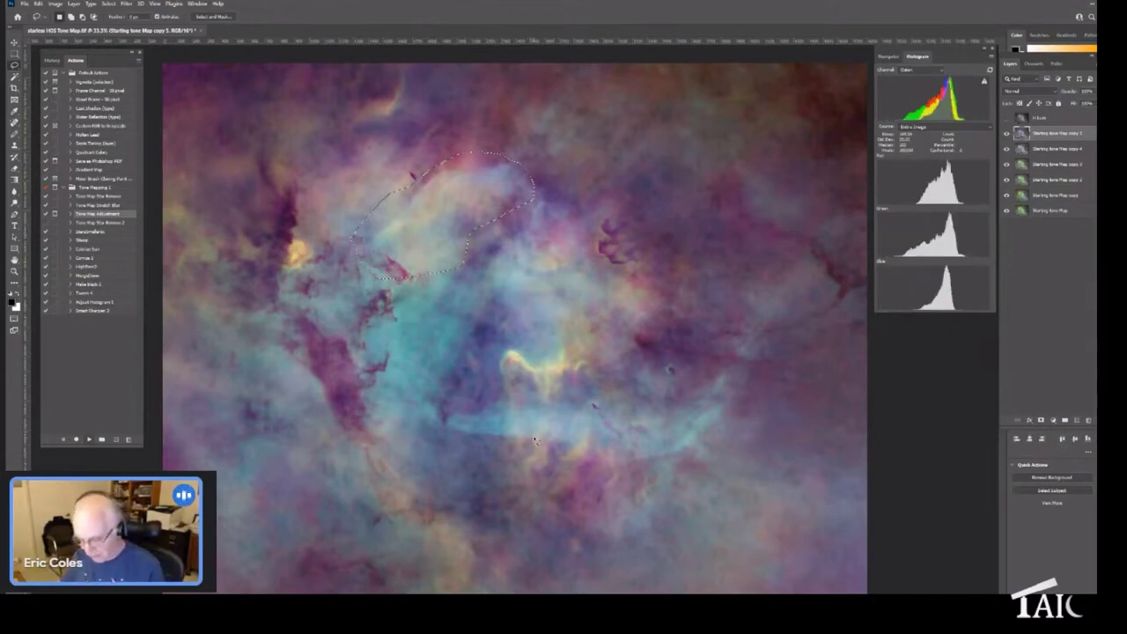
# Step: Add a second lasso region around the bright yellow ridge at the nebula's centre
pyautogui.moveTo(498, 403)
pyautogui.mouseDown()
pyautogui.moveTo(503, 344)
pyautogui.moveTo(526, 354)
pyautogui.moveTo(552, 338)
pyautogui.moveTo(604, 339)
pyautogui.moveTo(616, 356)
pyautogui.moveTo(605, 388)
pyautogui.moveTo(498, 404)
pyautogui.mouseUp()
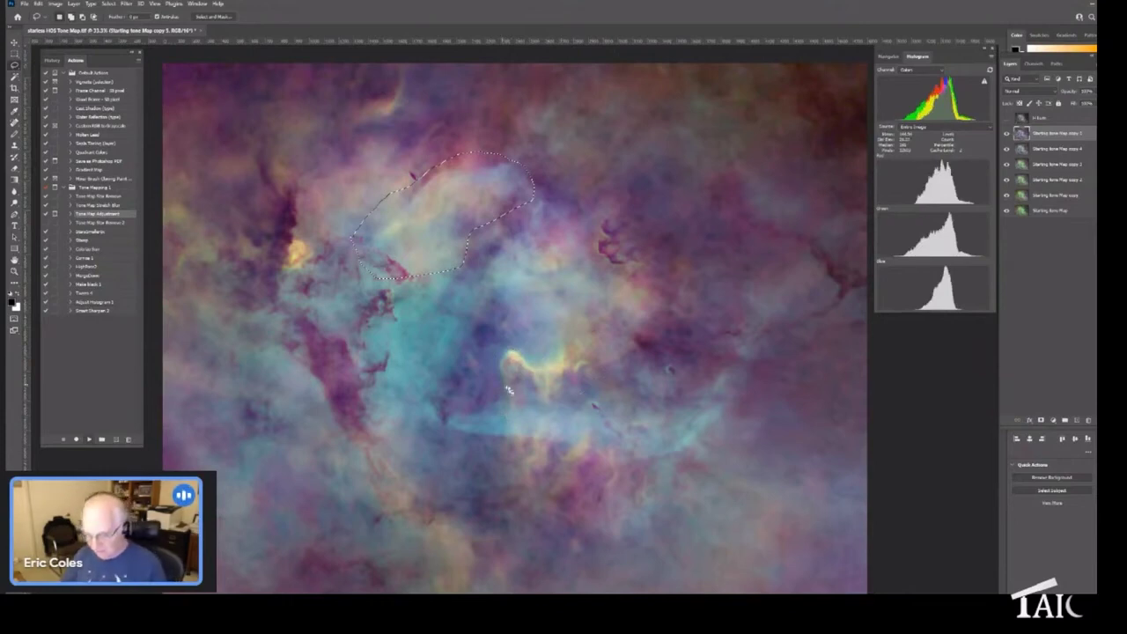
pyautogui.moveTo(508, 401)
pyautogui.mouseDown()
pyautogui.moveTo(492, 372)
pyautogui.moveTo(529, 356)
pyautogui.mouseUp()
pyautogui.moveTo(628, 365)
pyautogui.mouseDown()
pyautogui.moveTo(604, 403)
pyautogui.moveTo(518, 421)
pyautogui.moveTo(506, 412)
pyautogui.mouseUp()
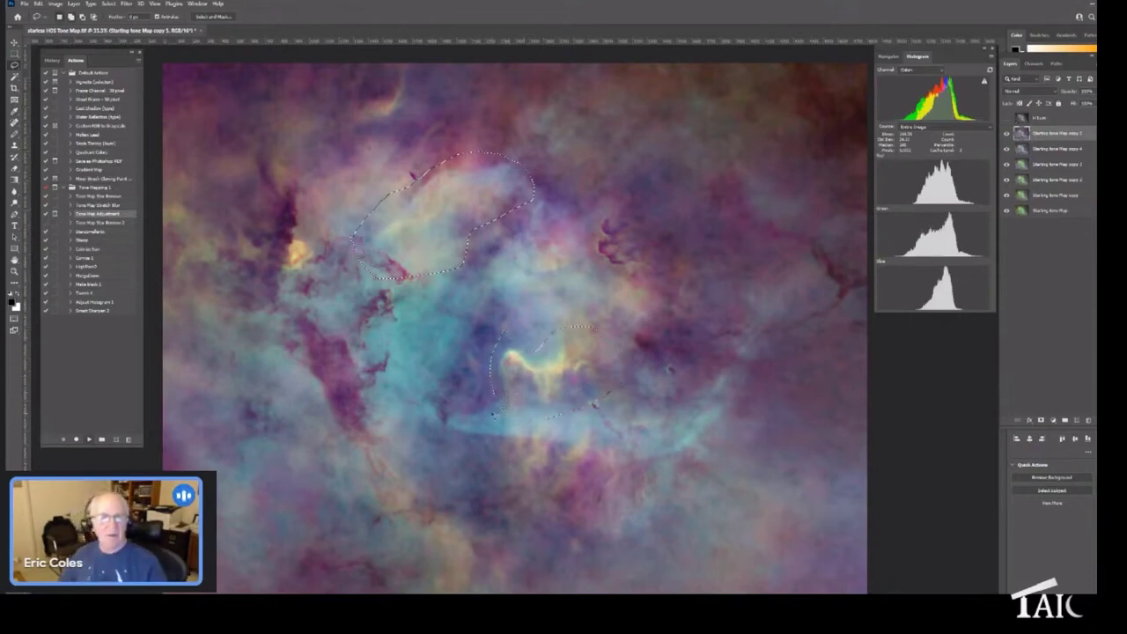
# Step: Feather the combined arched cloud and yellow ridge selection and hide its outline
pyautogui.click(108, 3)
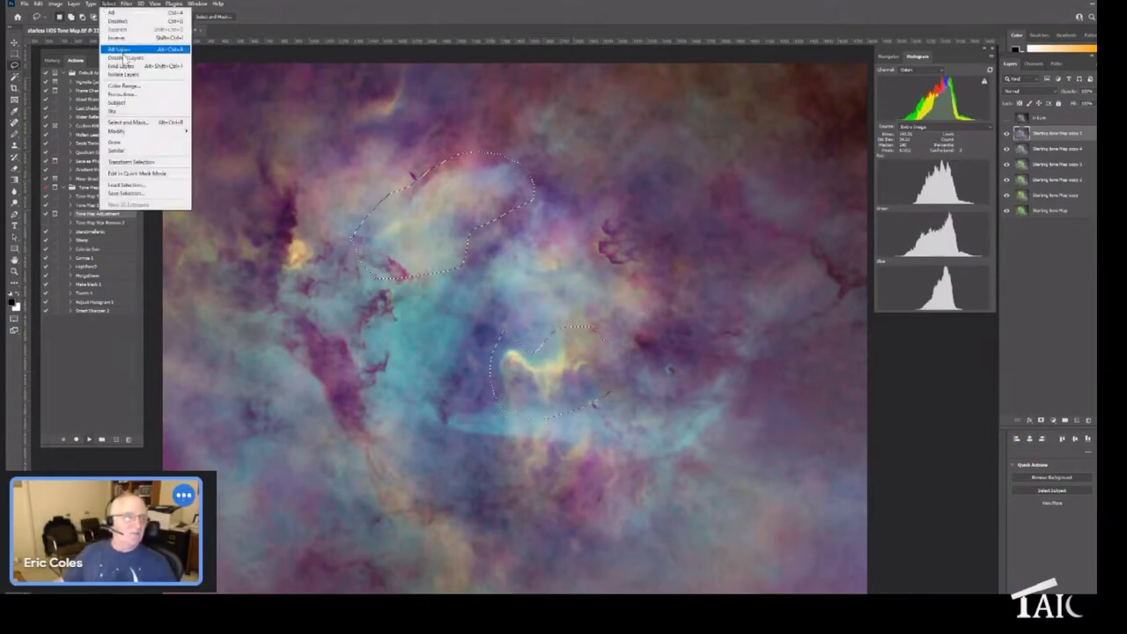
pyautogui.moveTo(146, 132)
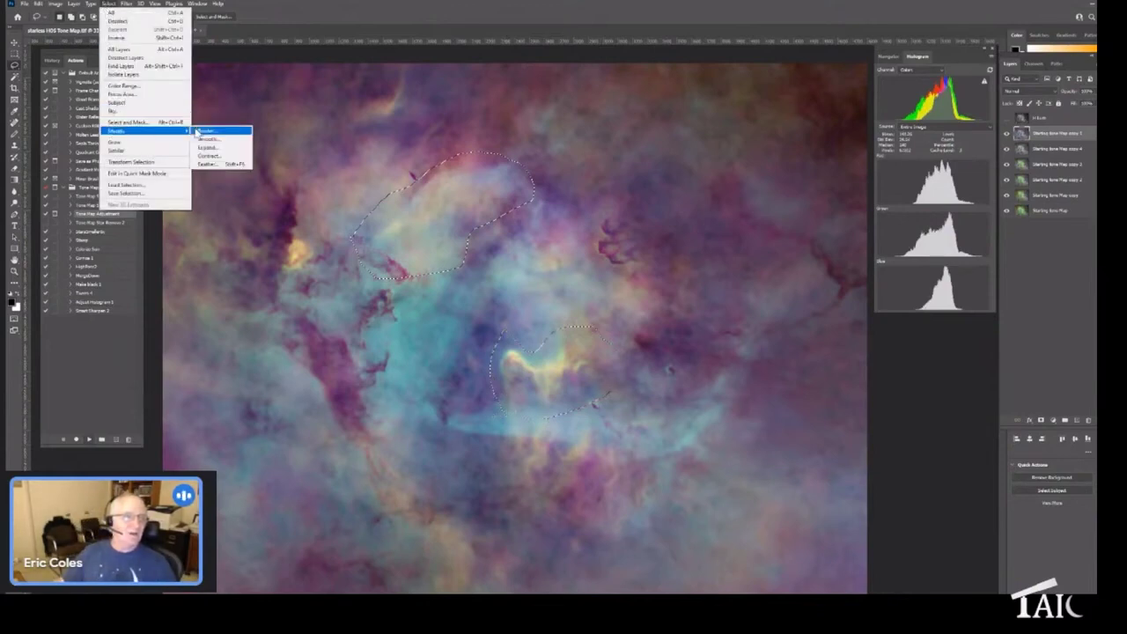
pyautogui.click(208, 165)
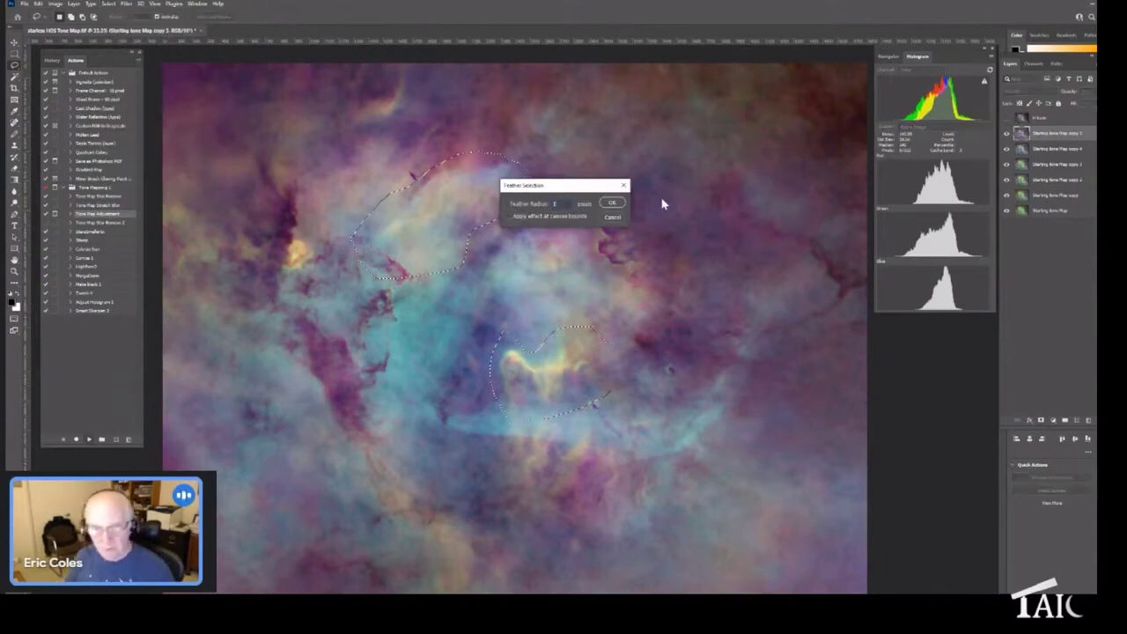
pyautogui.write('00')
pyautogui.press('Return')
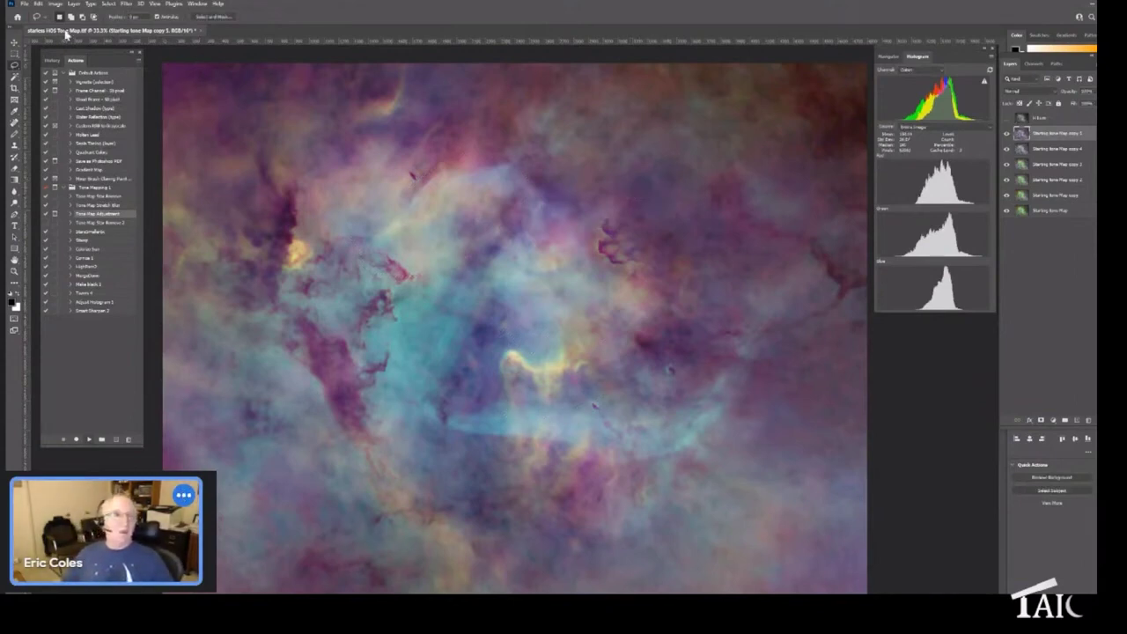
# Step: Open Levels for the two feathered regions and raise the Red channel's black input
pyautogui.click(58, 5)
pyautogui.moveTo(69, 26)
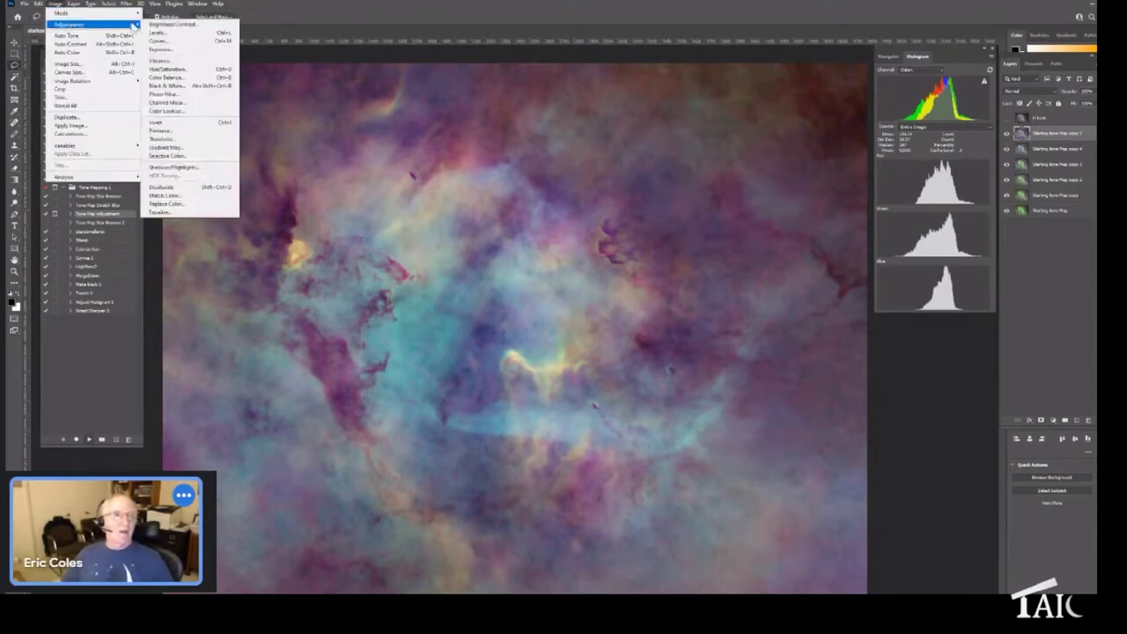
pyautogui.click(176, 34)
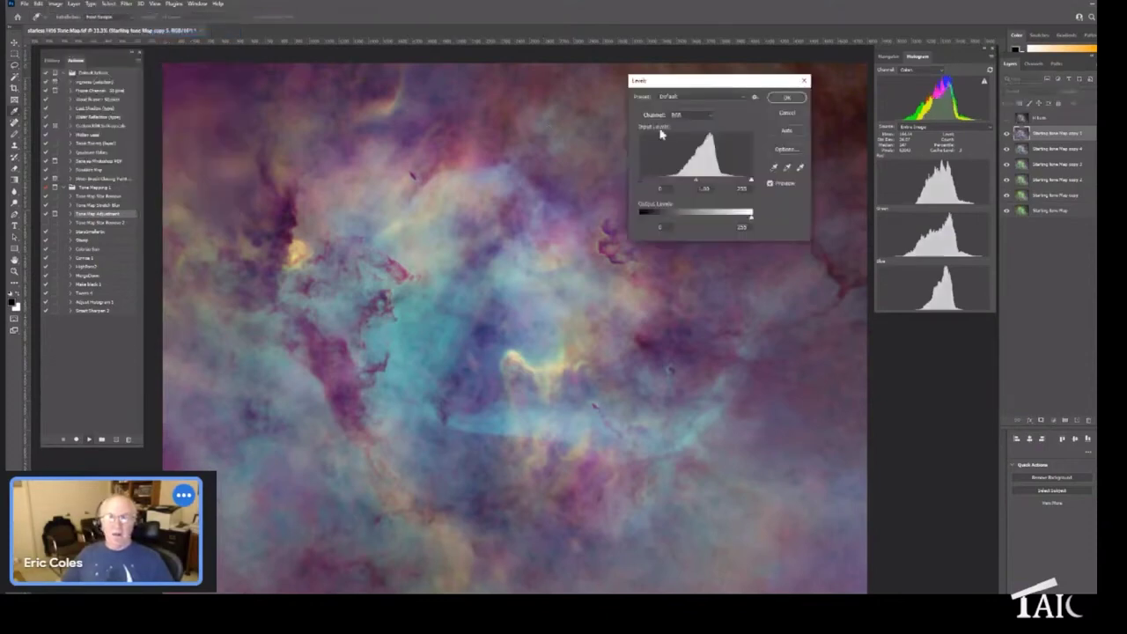
pyautogui.click(705, 117)
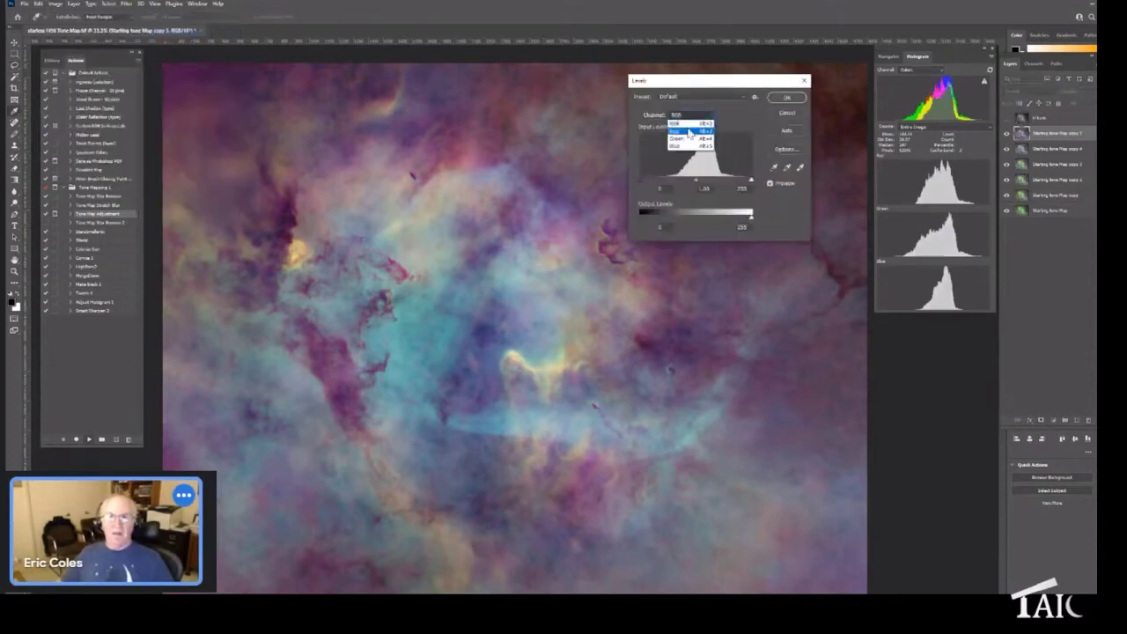
pyautogui.click(689, 132)
pyautogui.moveTo(642, 183); pyautogui.dragTo(668, 182)
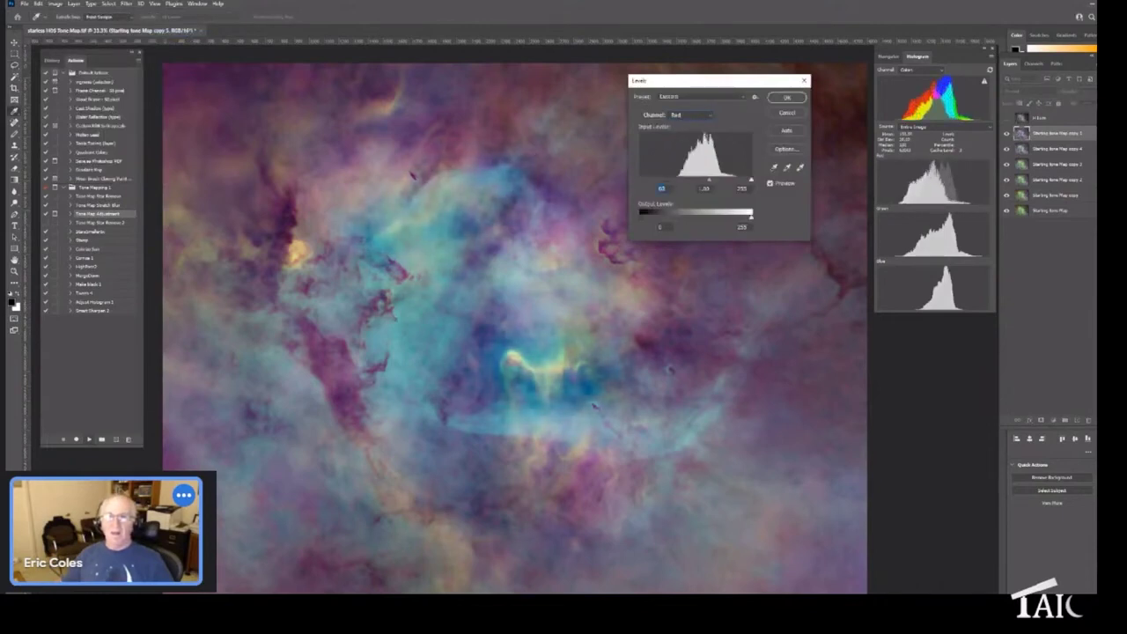
# Step: Raise the Green channel's black input in Levels for the arched cloud and yellow ridge
pyautogui.click(696, 115)
pyautogui.click(678, 132)
pyautogui.moveTo(642, 183); pyautogui.dragTo(664, 179)
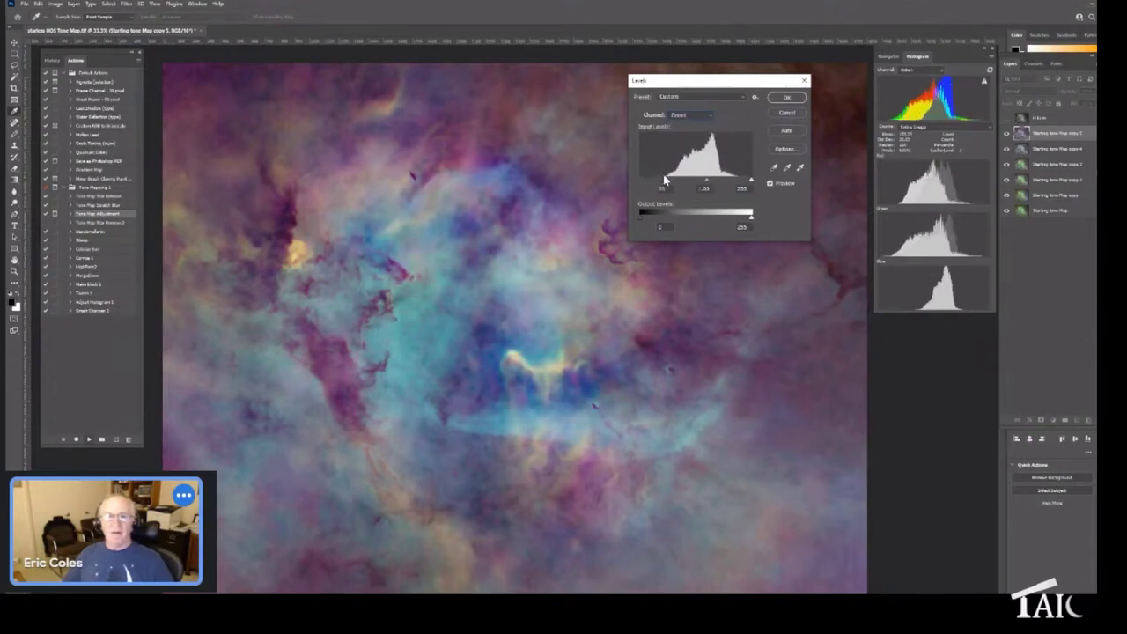
# Step: Raise the Blue channel's black input, compare the preview off and on, and apply the Levels adjustment
pyautogui.click(712, 117)
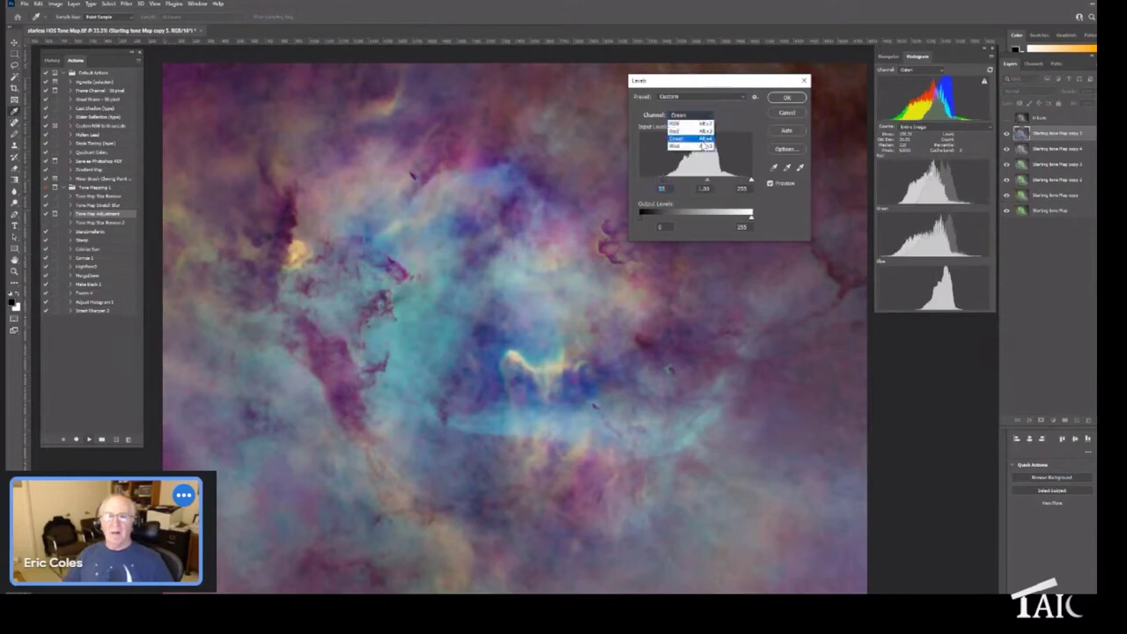
pyautogui.click(680, 145)
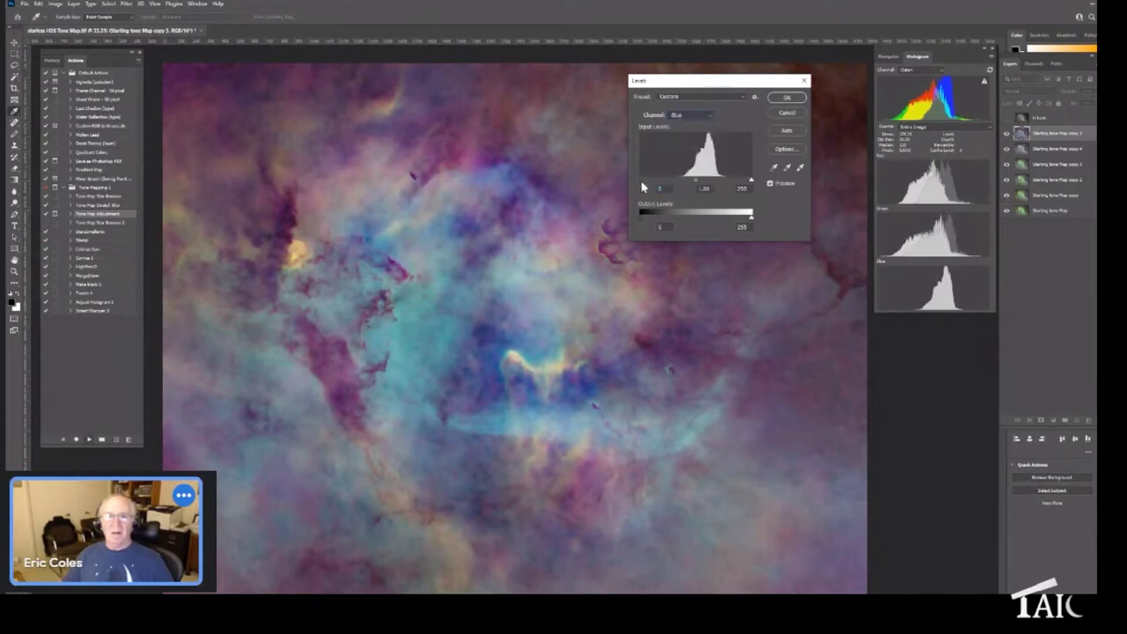
pyautogui.moveTo(642, 183); pyautogui.dragTo(664, 183)
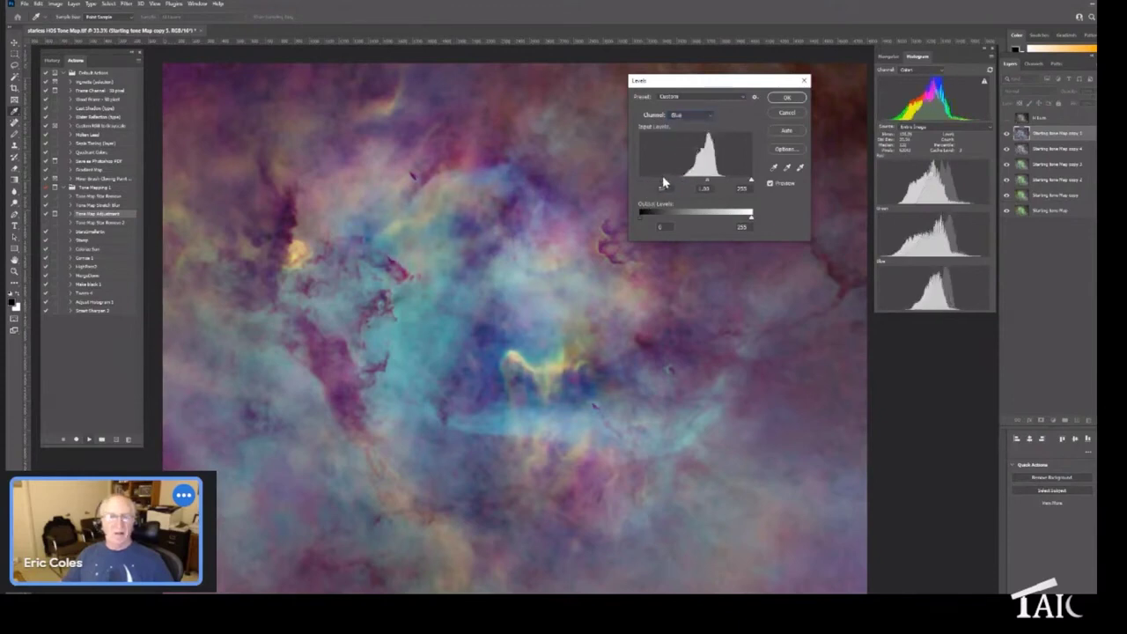
pyautogui.click(771, 184)
pyautogui.click(771, 185)
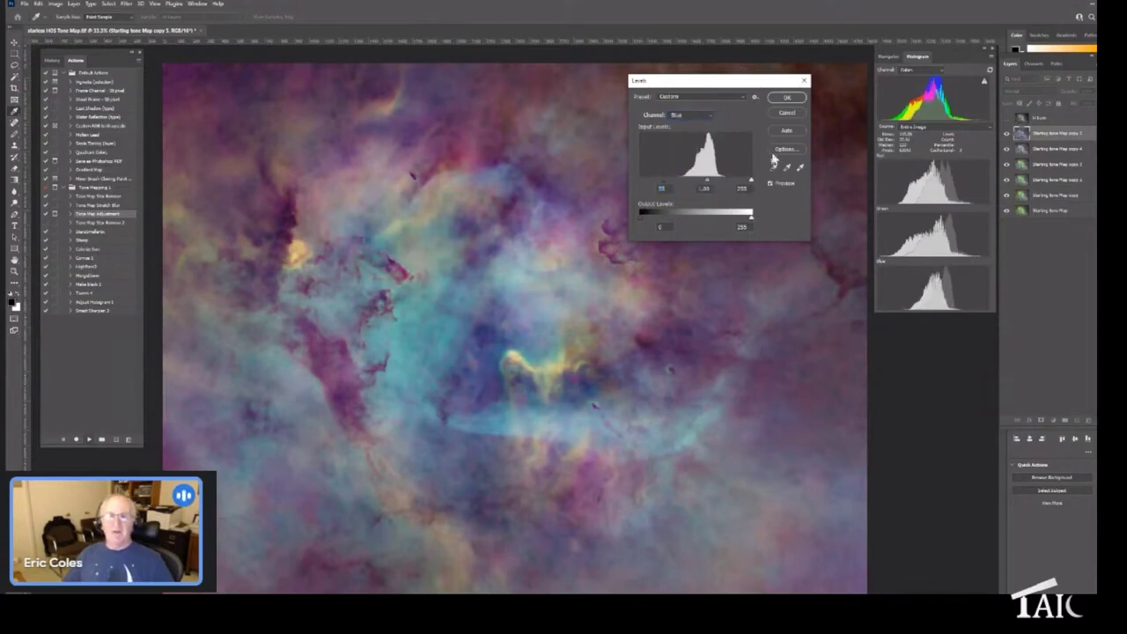
pyautogui.click(793, 98)
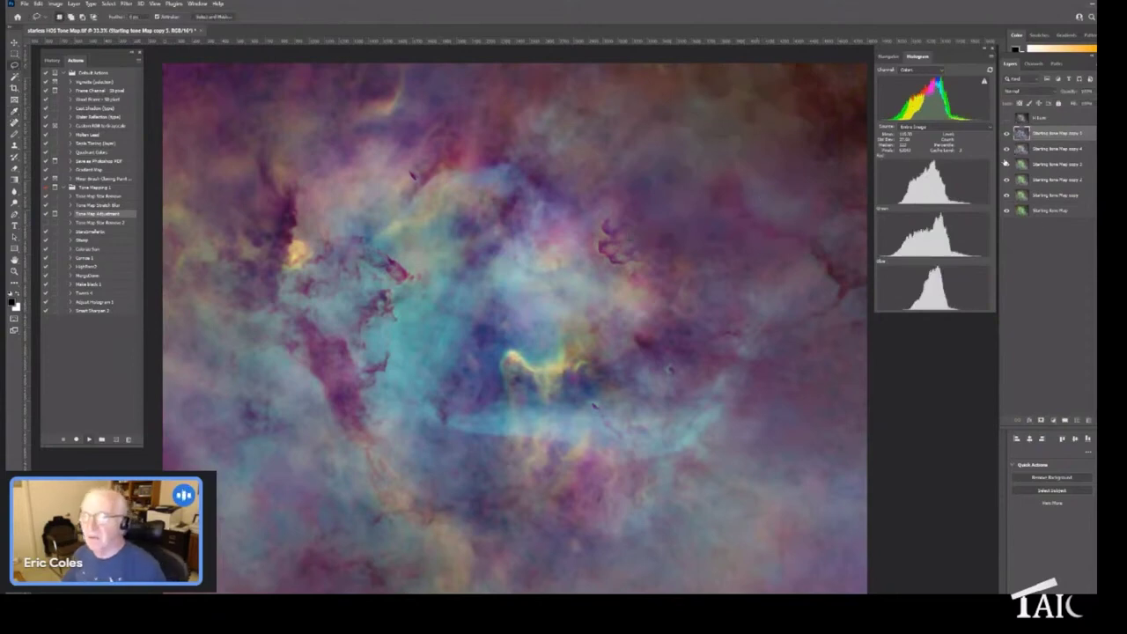
# Step: Compare the edits by hiding the tone map copies down to the original layer and showing them again
pyautogui.click(1007, 133)
pyautogui.click(1008, 150)
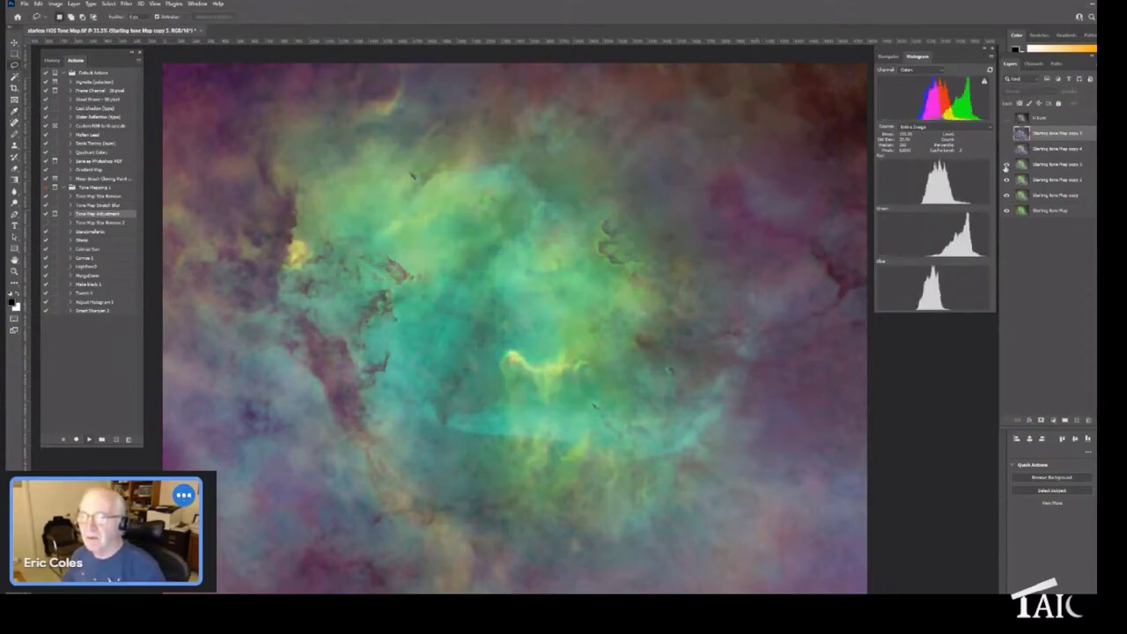
pyautogui.click(1006, 180)
pyautogui.click(1007, 195)
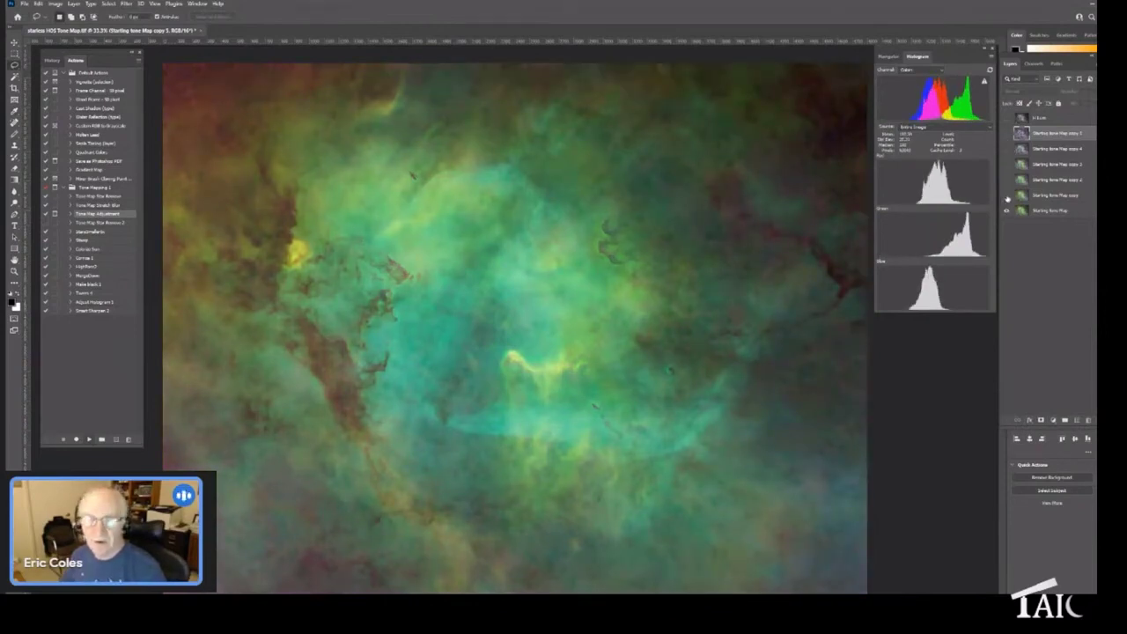
pyautogui.click(1006, 194)
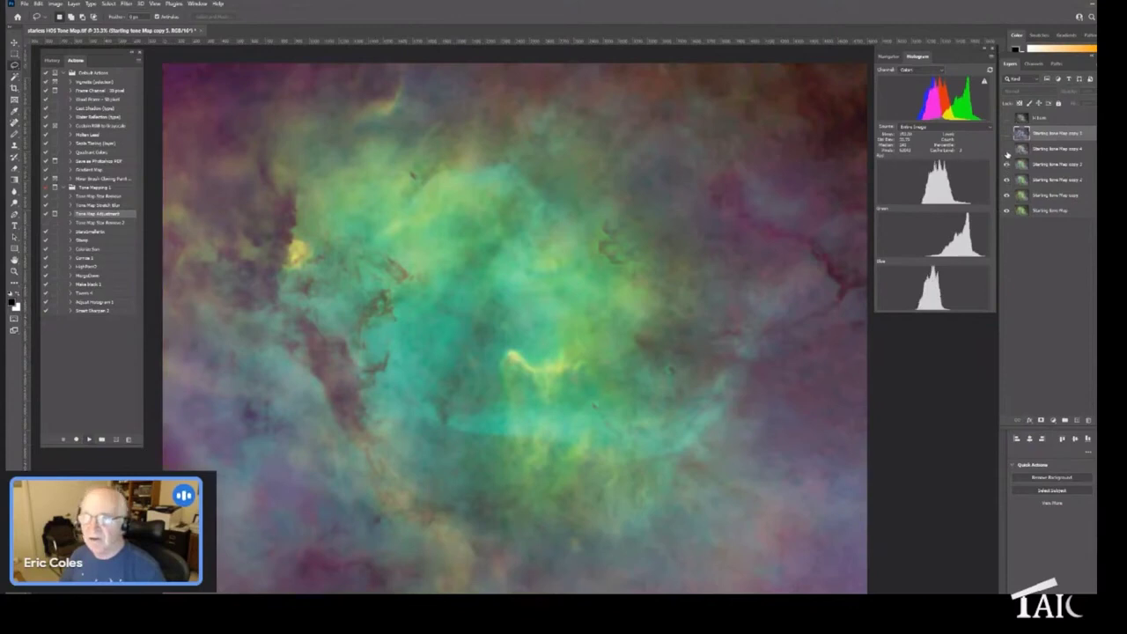
pyautogui.click(1006, 148)
pyautogui.click(1007, 133)
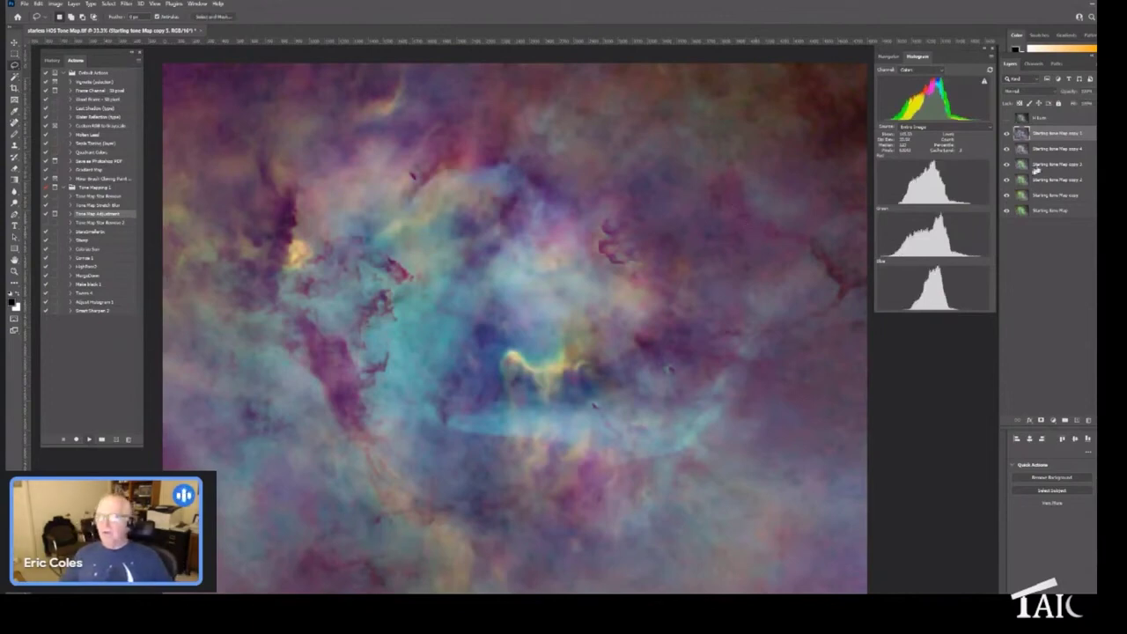
# Step: Duplicate the topmost tone map copy twice in succession and set the histogram's channel view to Colors
pyautogui.click(1040, 256)
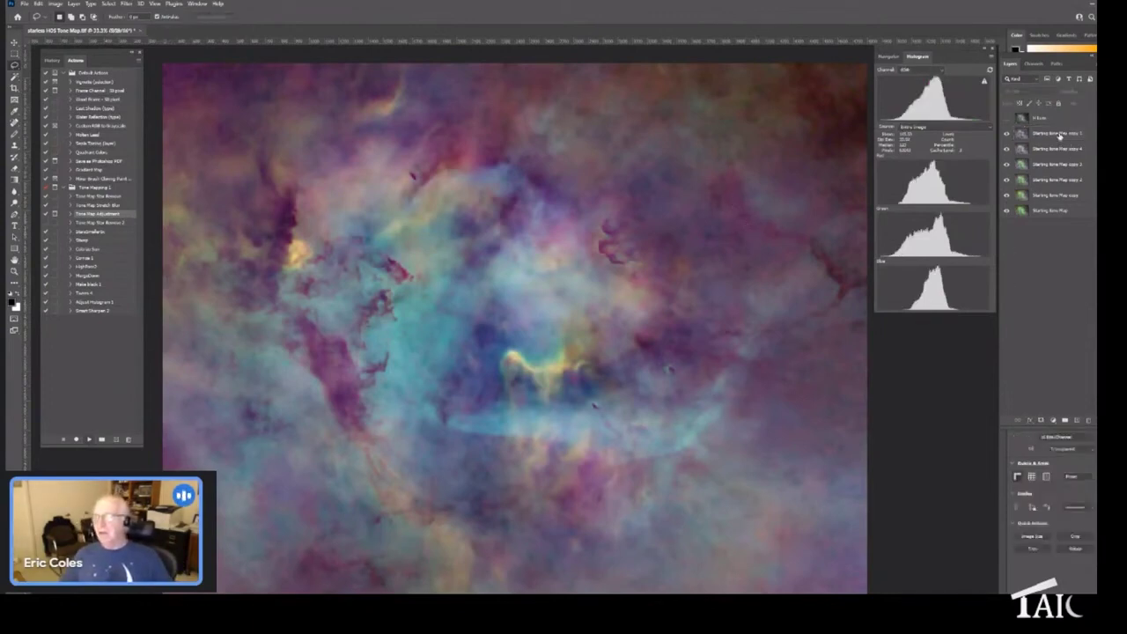
pyautogui.moveTo(1059, 136); pyautogui.dragTo(1076, 419)
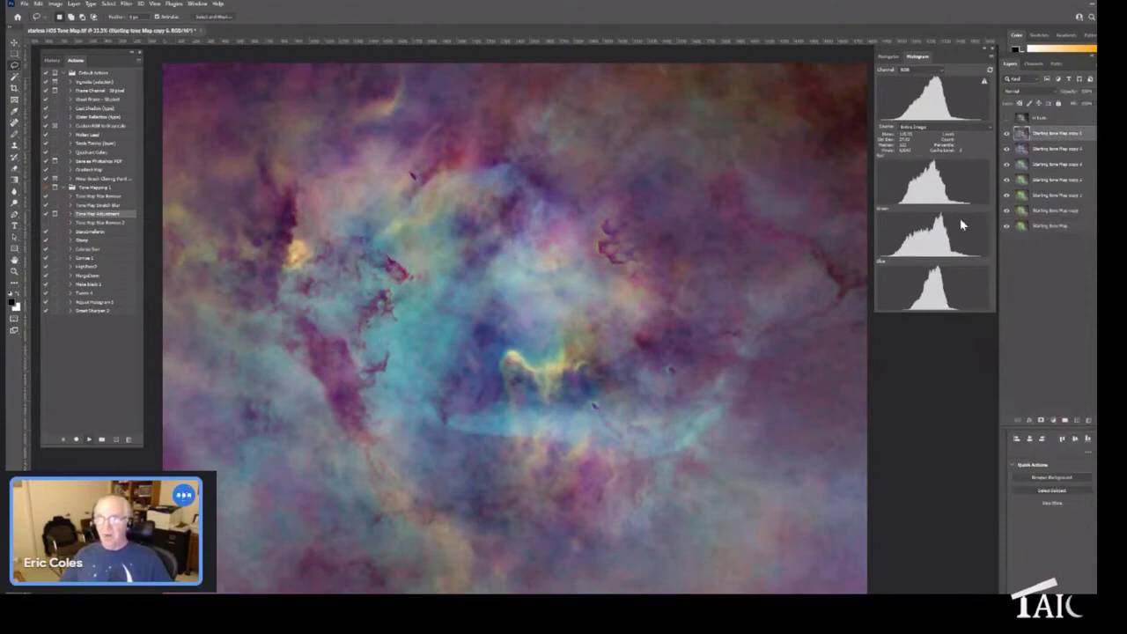
pyautogui.click(941, 67)
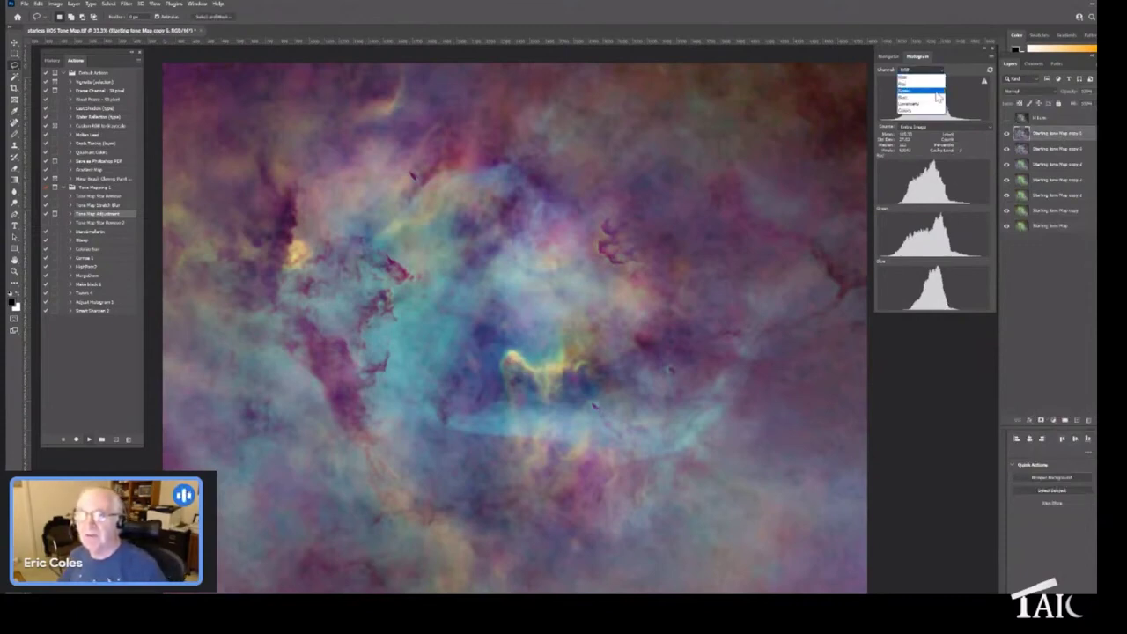
pyautogui.click(926, 112)
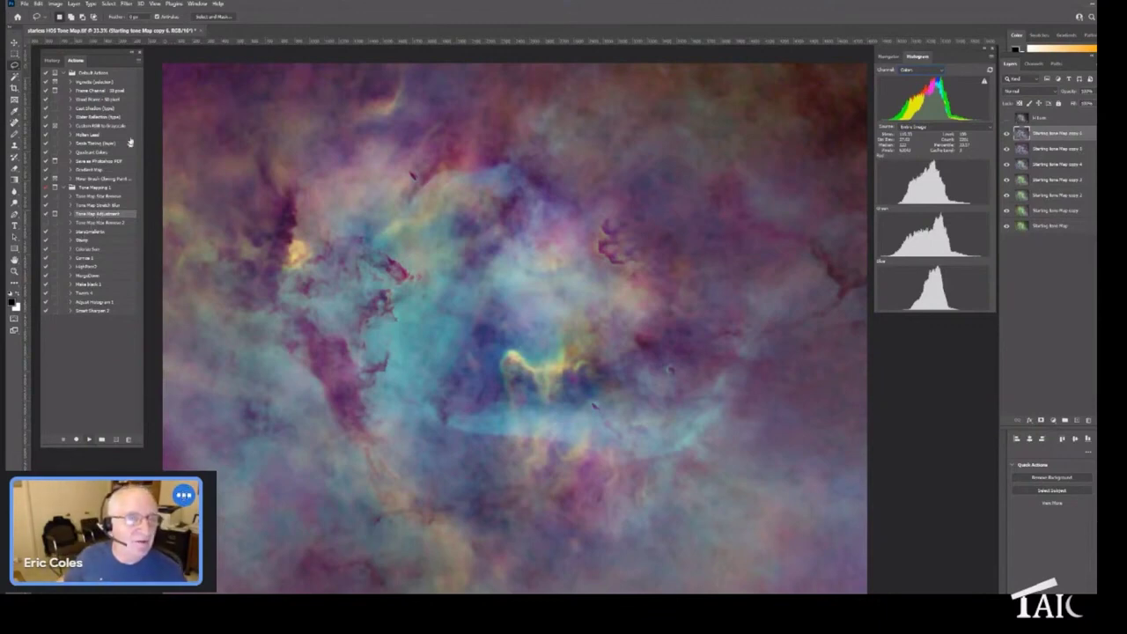
pyautogui.click(140, 62)
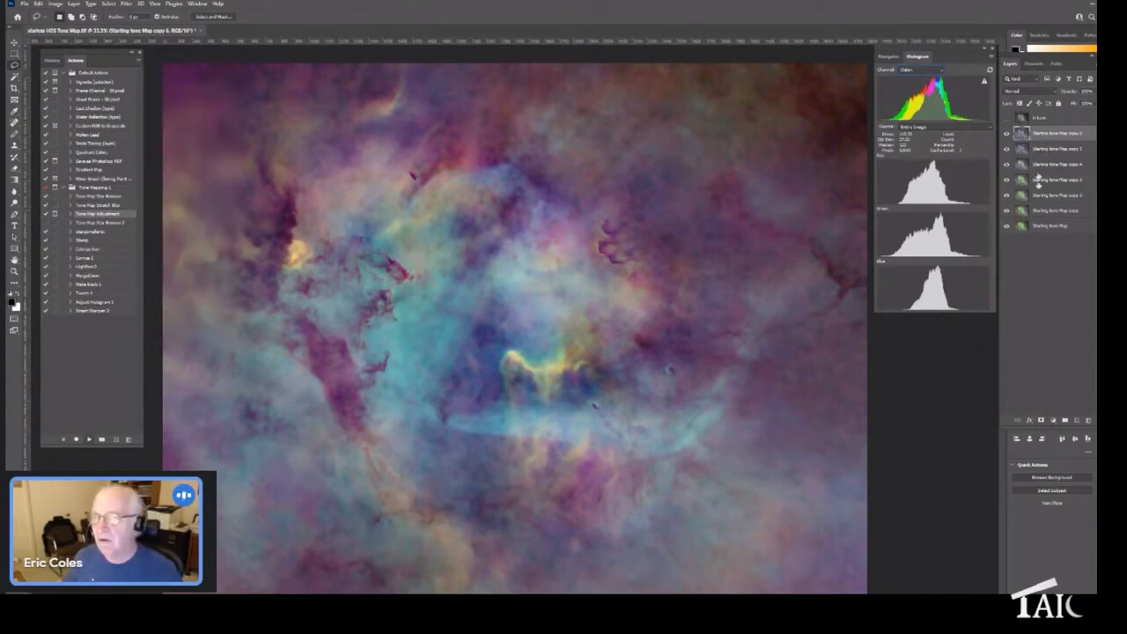
pyautogui.moveTo(1044, 132); pyautogui.dragTo(1076, 421)
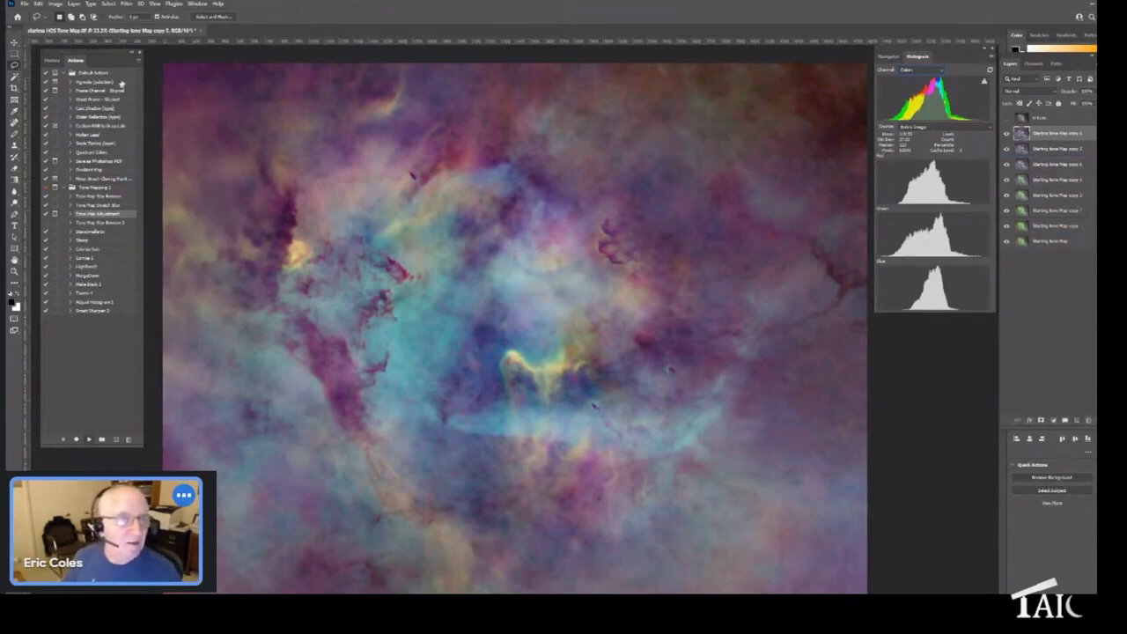
# Step: Play the Tone Map Adjustment action on the newest copy, accept its Selective Color settings, and compare the layer hidden and shown
pyautogui.click(139, 56)
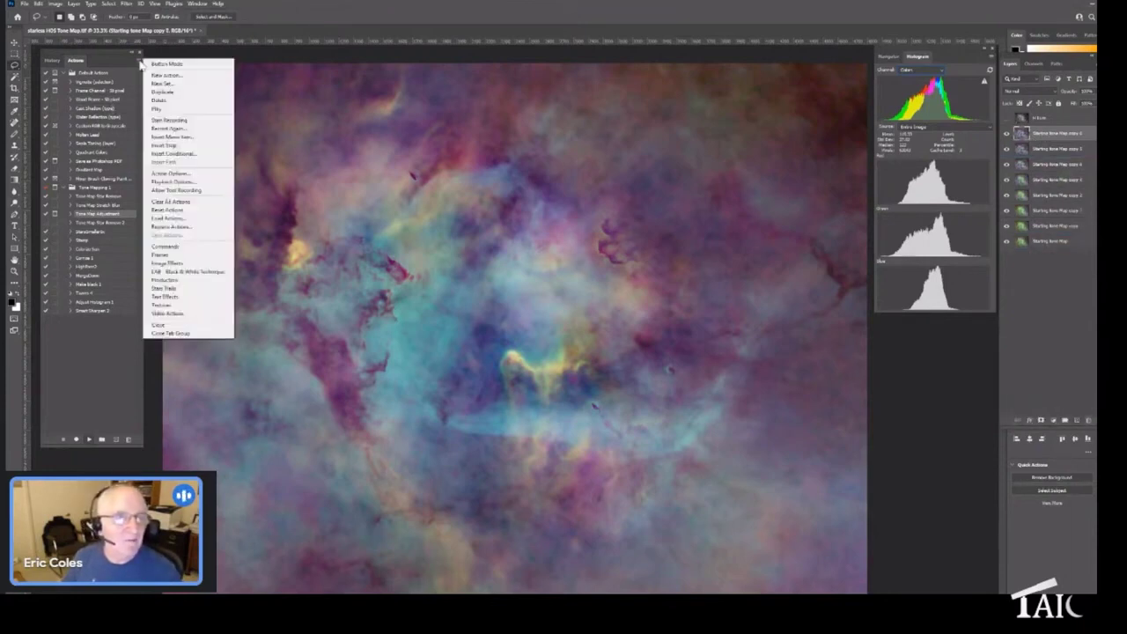
pyautogui.click(160, 108)
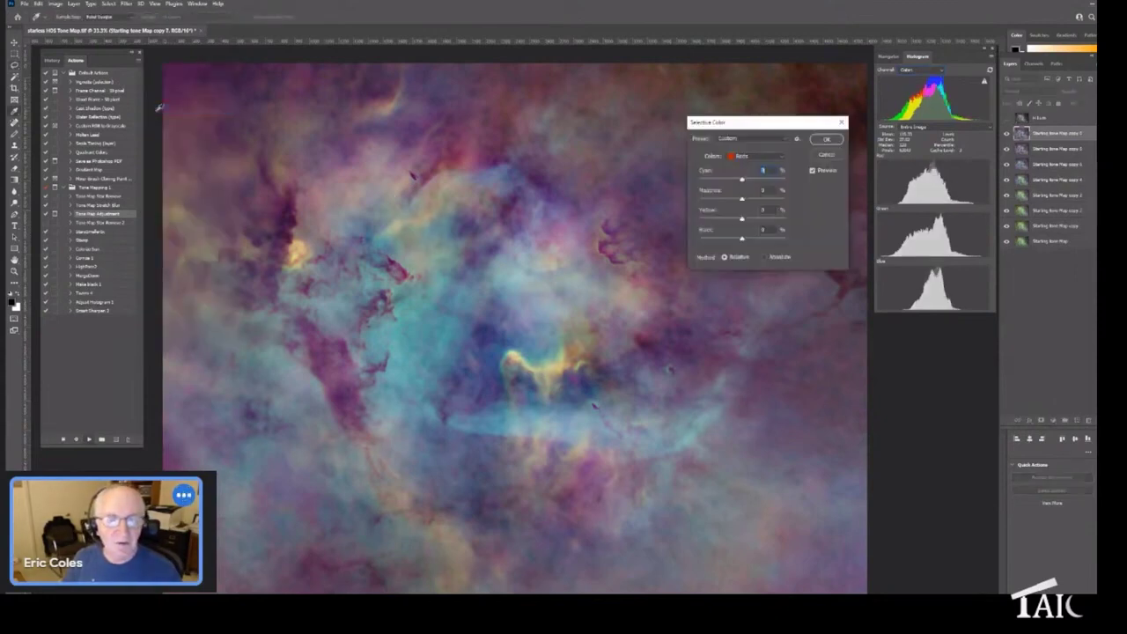
pyautogui.click(833, 143)
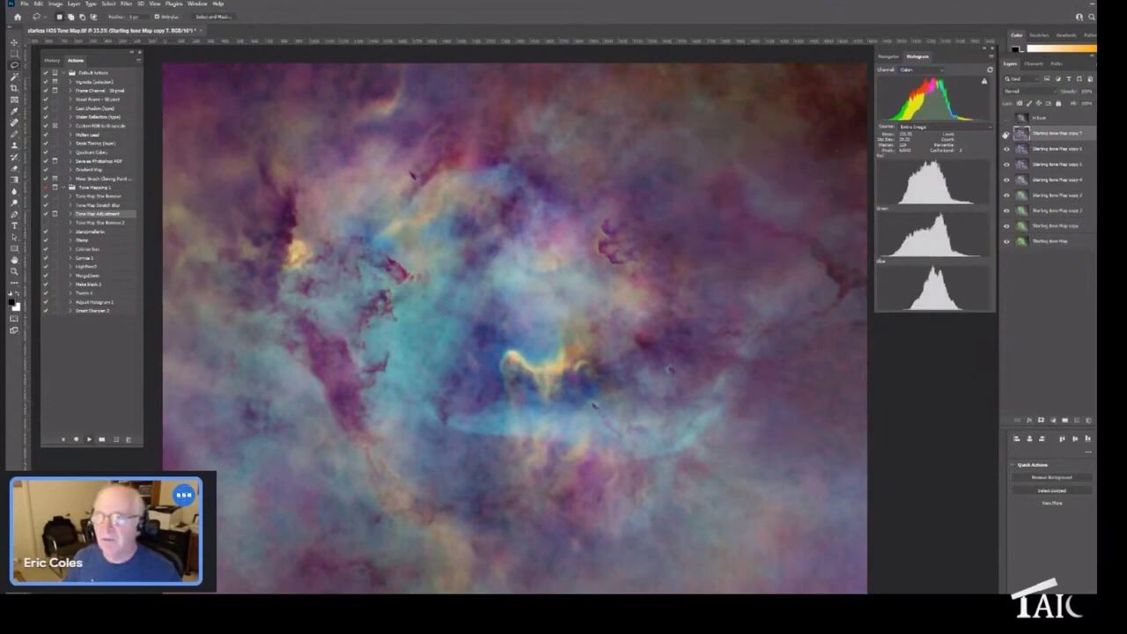
pyautogui.click(1007, 134)
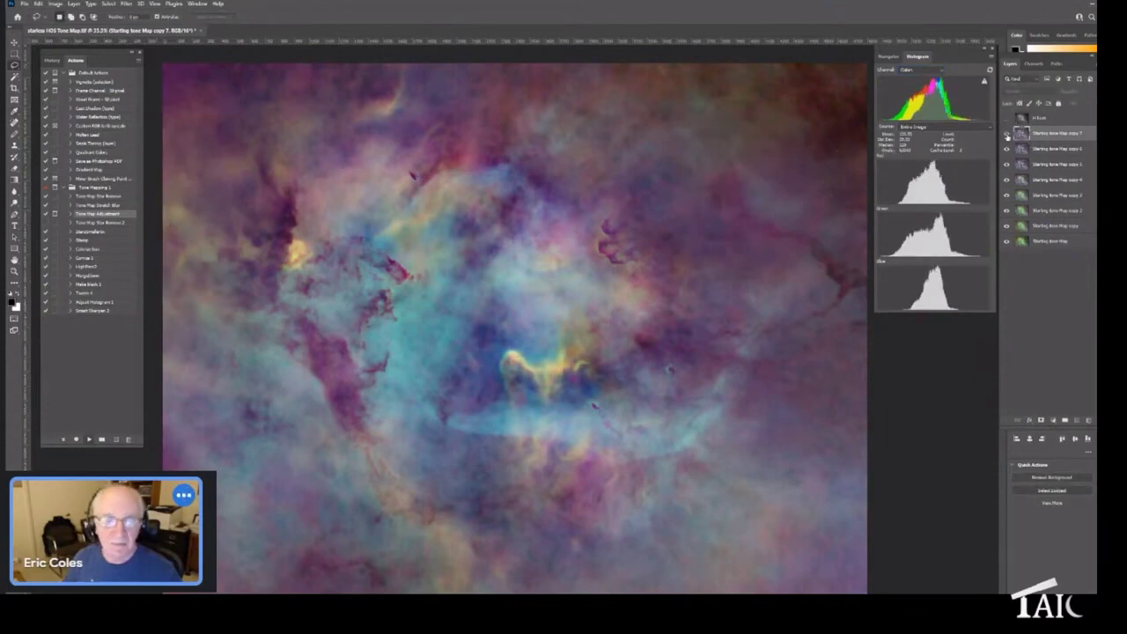
pyautogui.click(1007, 134)
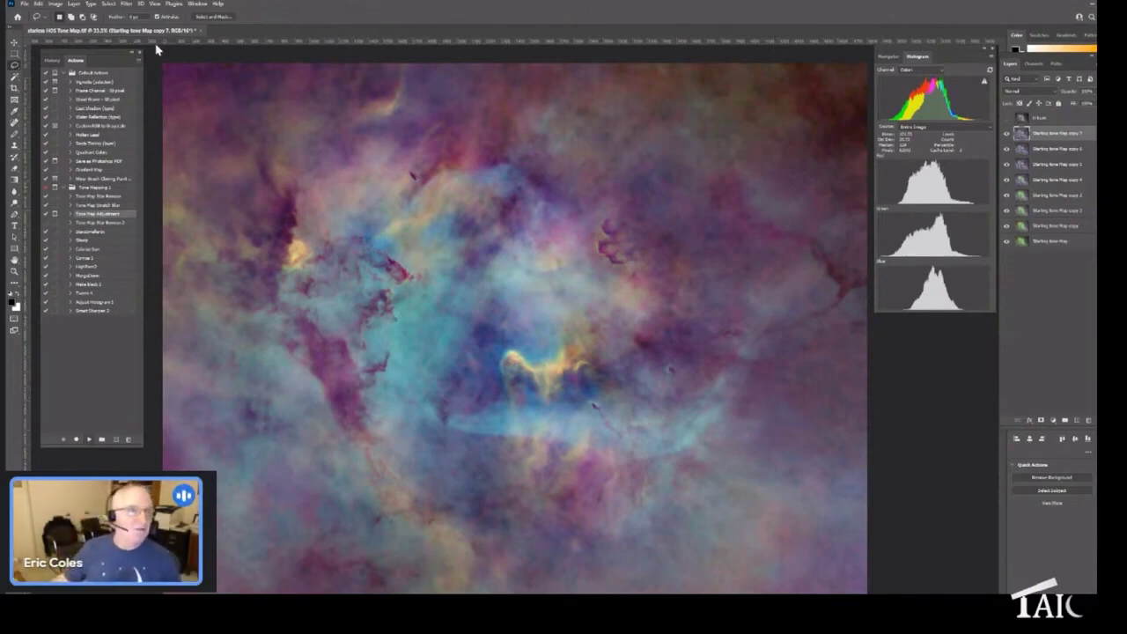
# Step: Preview the working sRGB IEC61966-2.1 profile on the document, compare it with Adobe RGB (1998), and assign Adobe RGB (1998)
pyautogui.click(40, 3)
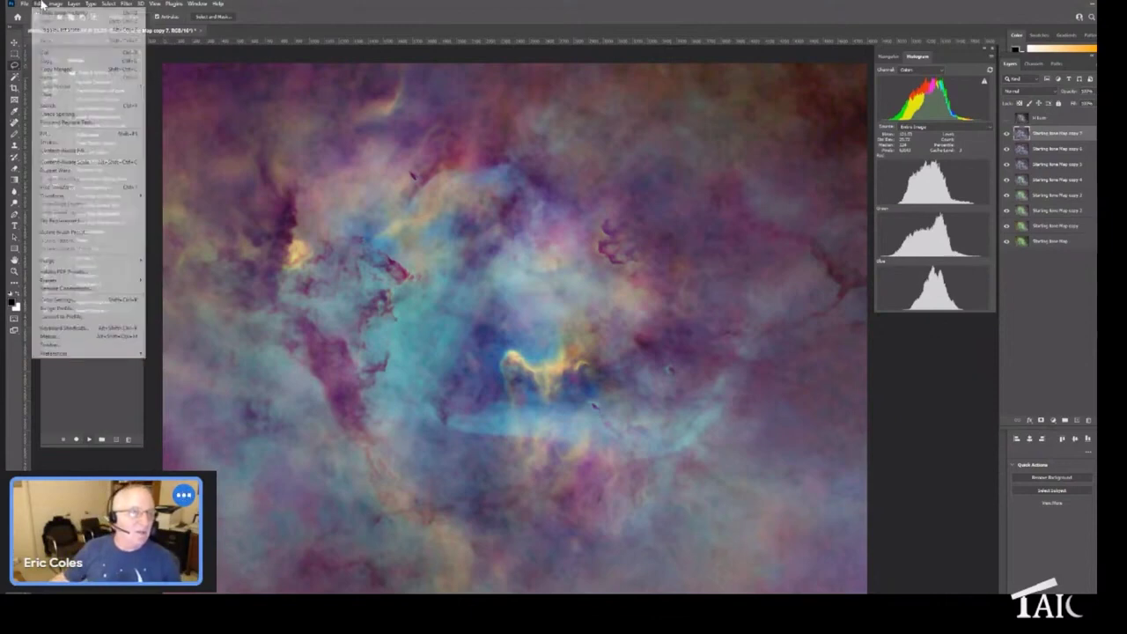
pyautogui.click(54, 308)
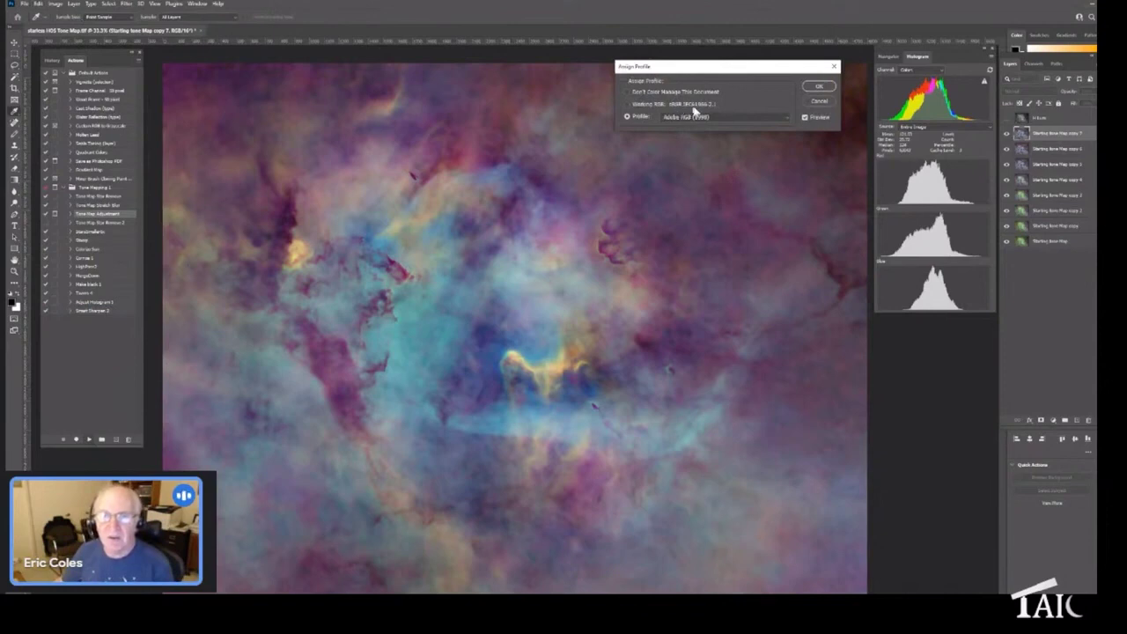
pyautogui.click(628, 104)
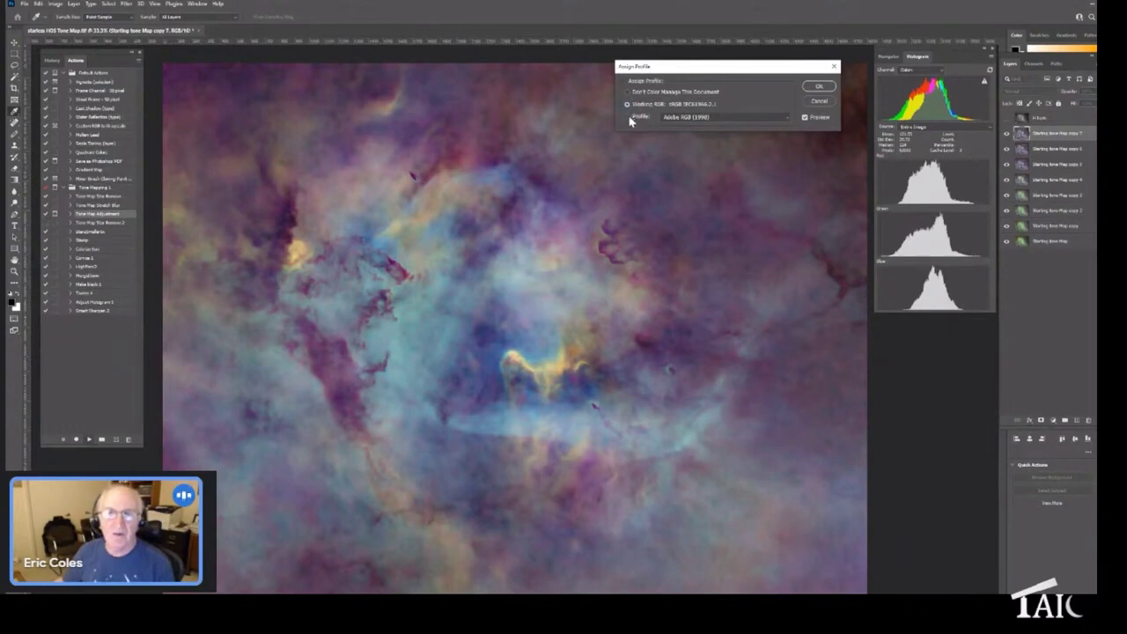
pyautogui.click(629, 118)
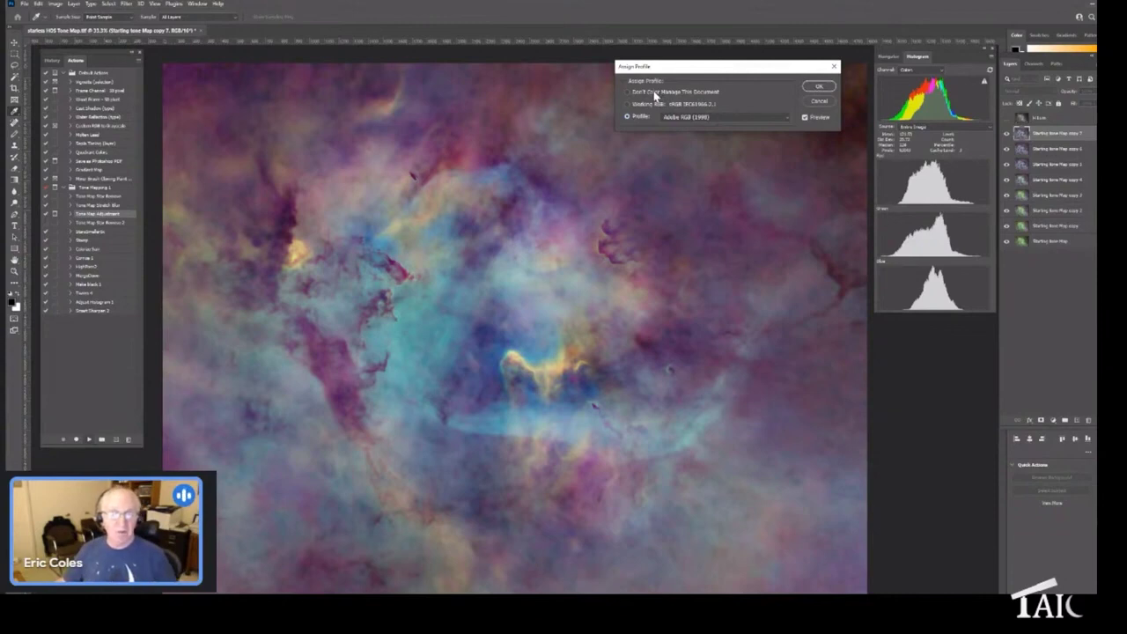
pyautogui.click(818, 86)
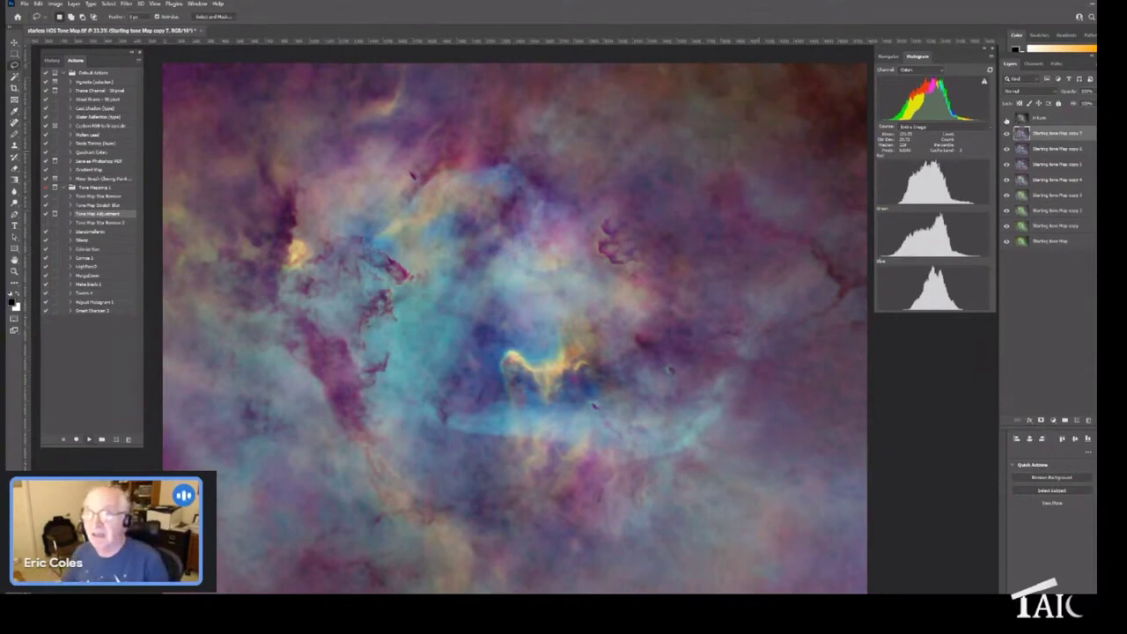
# Step: Compare the image with the hidden layer above the tone map copies by showing that layer and hiding it again
pyautogui.click(1008, 118)
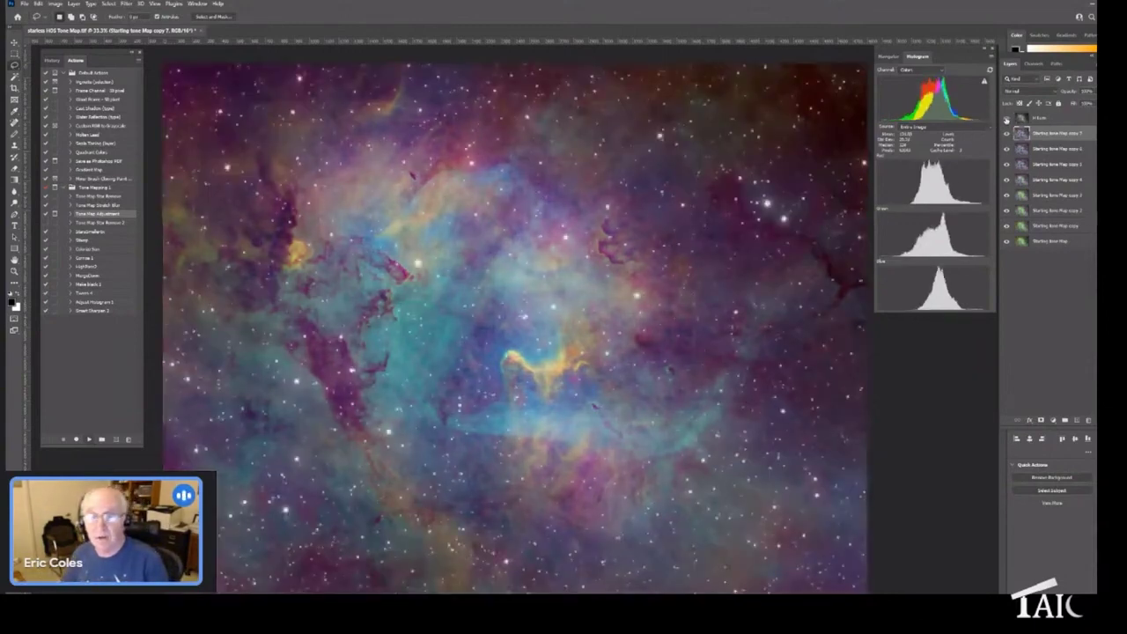
pyautogui.click(1007, 118)
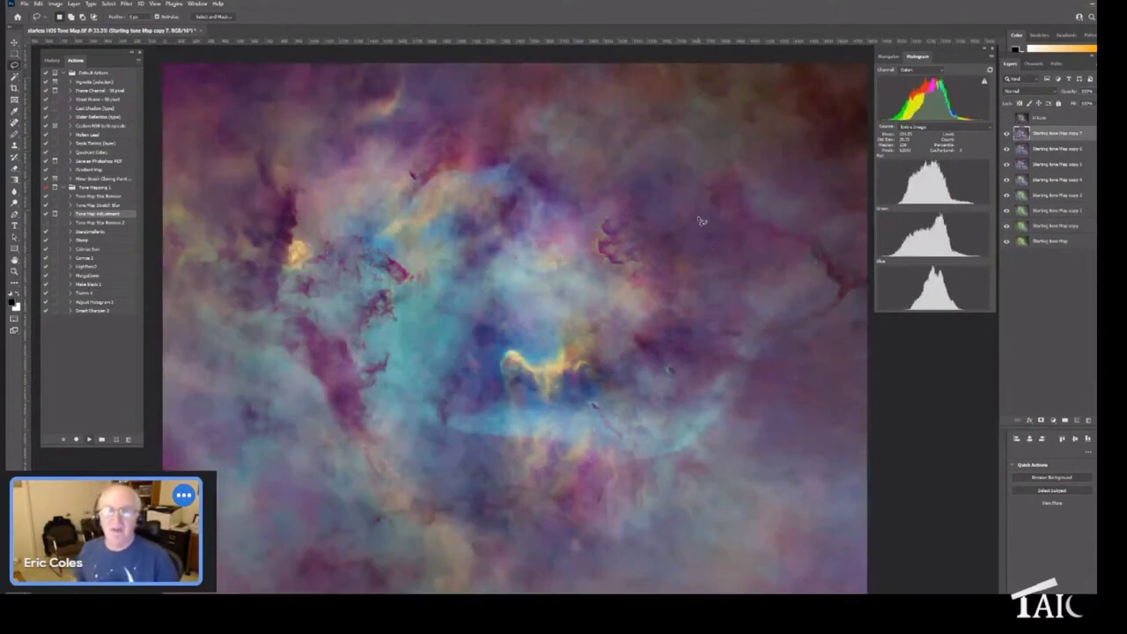